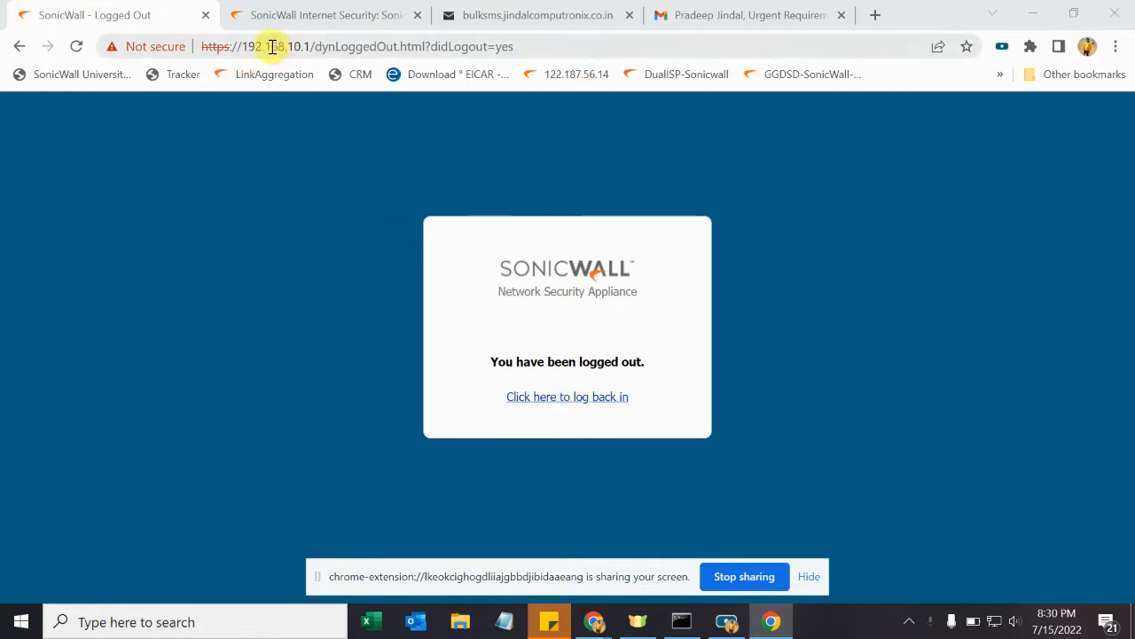
# Step: Log back in to the firewall at 192.168.10.1 as admin, entering the account password
pyautogui.moveTo(286, 46); pyautogui.dragTo(315, 47)
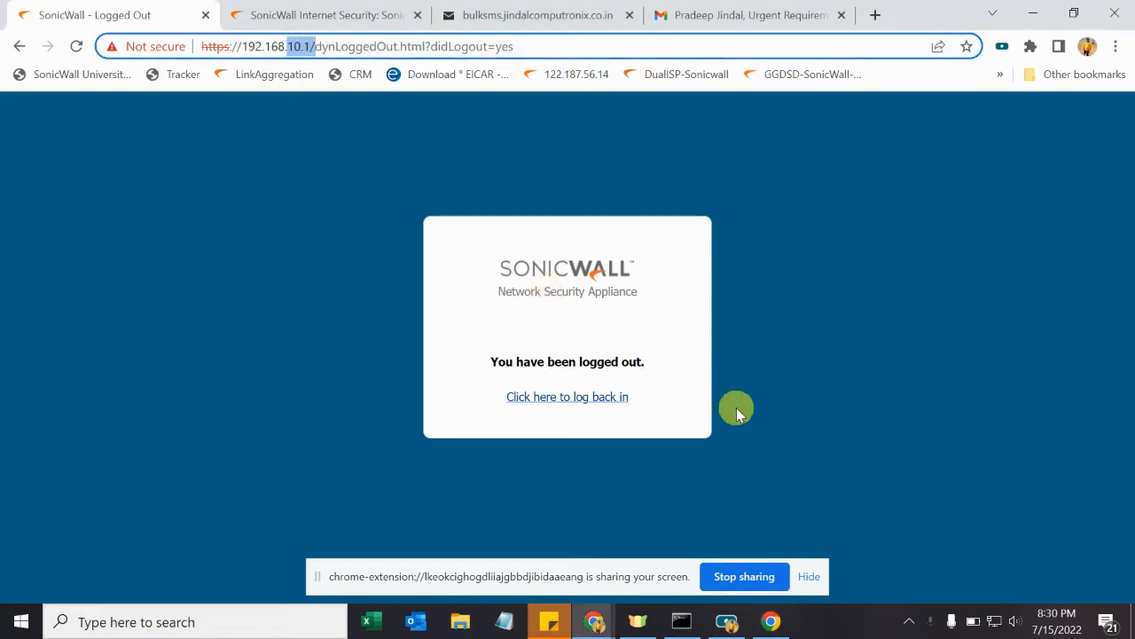
pyautogui.click(585, 399)
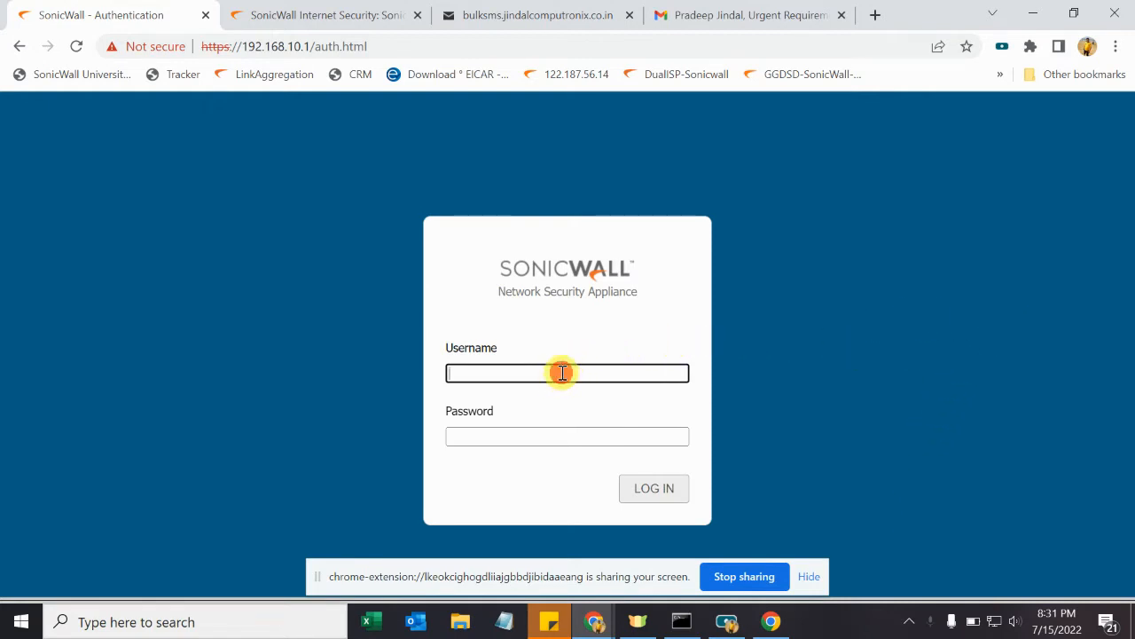
pyautogui.write('admin')
pyautogui.press('Tab')
pyautogui.write('p')
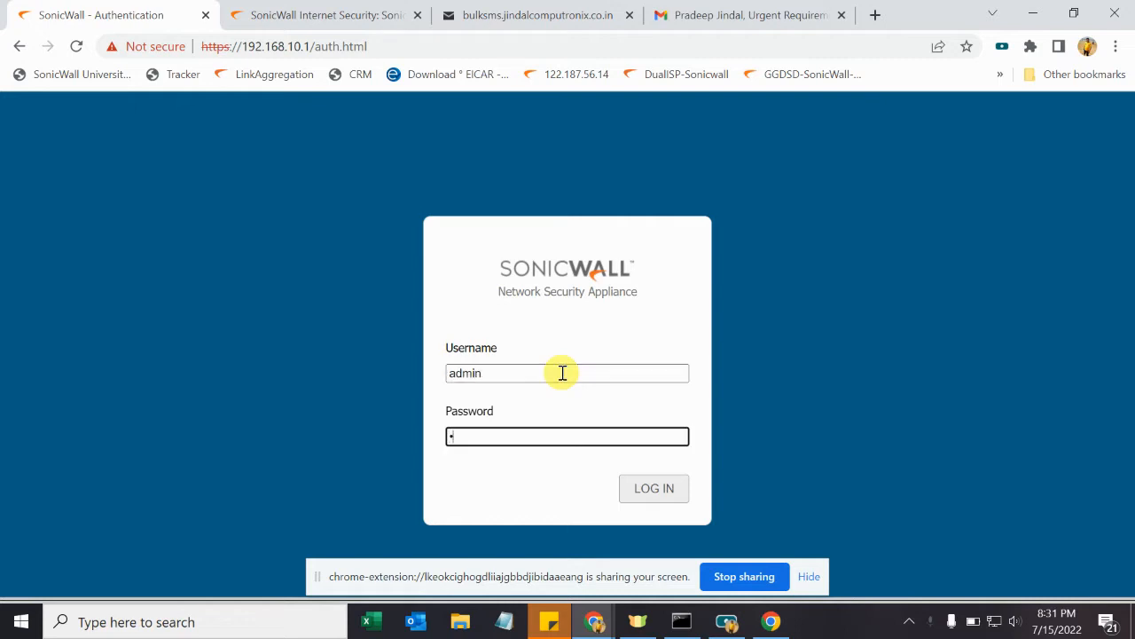
pyautogui.write('assword')
pyautogui.press('Return')
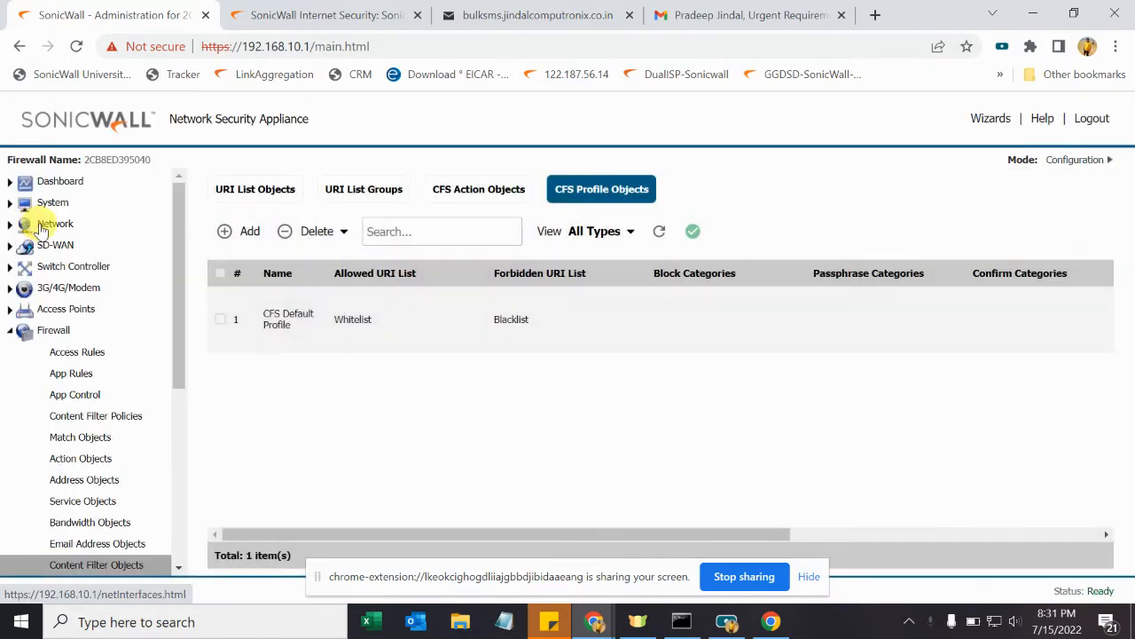
# Step: Open the network interface settings and check the IP addresses of interfaces X0 and X1
pyautogui.click(45, 226)
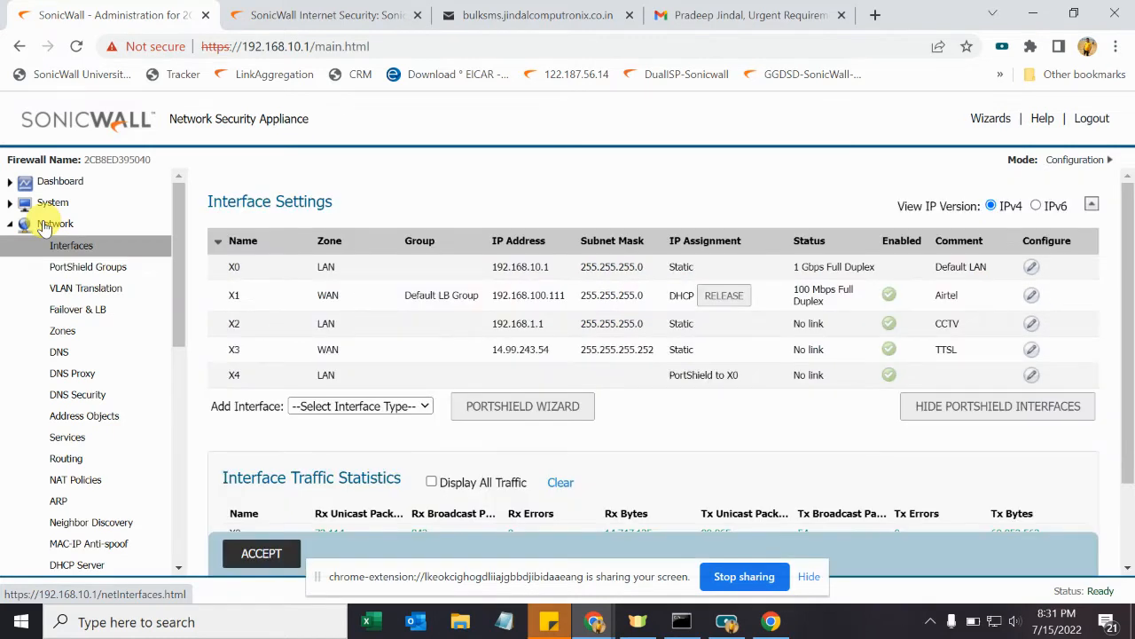
pyautogui.doubleClick(493, 265)
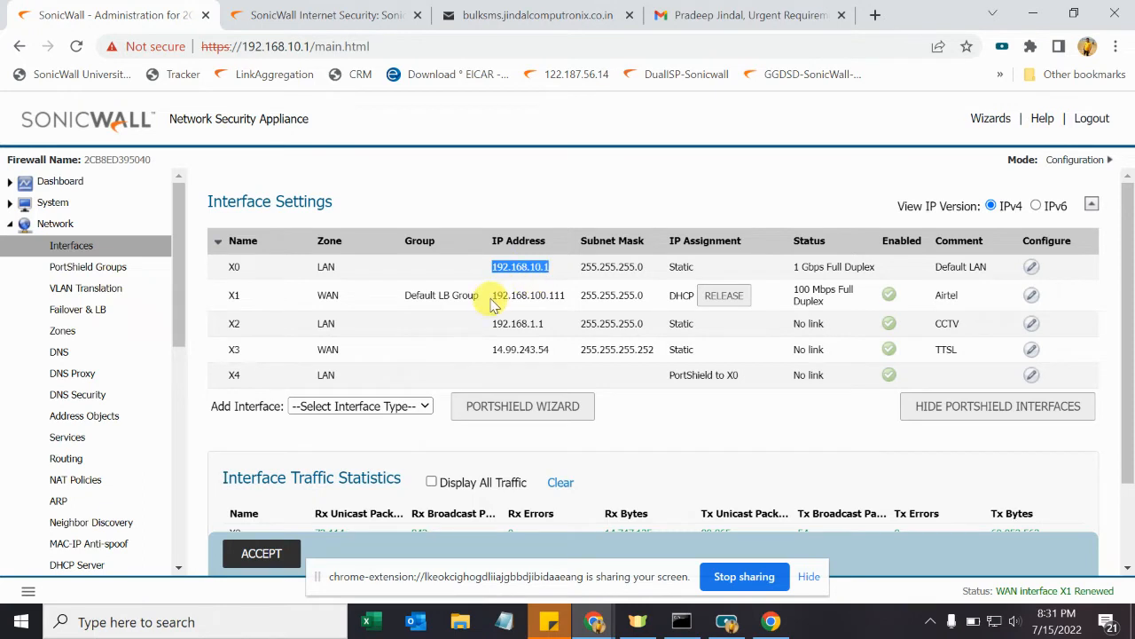
pyautogui.moveTo(492, 296); pyautogui.dragTo(561, 296)
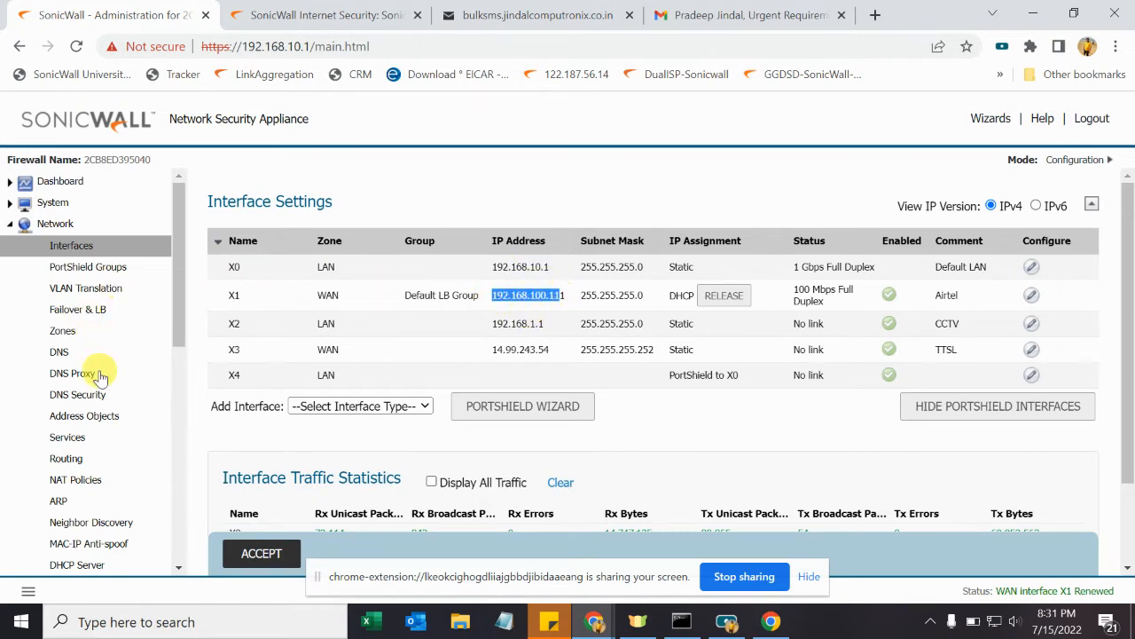
pyautogui.scroll(-3, 99, 360)
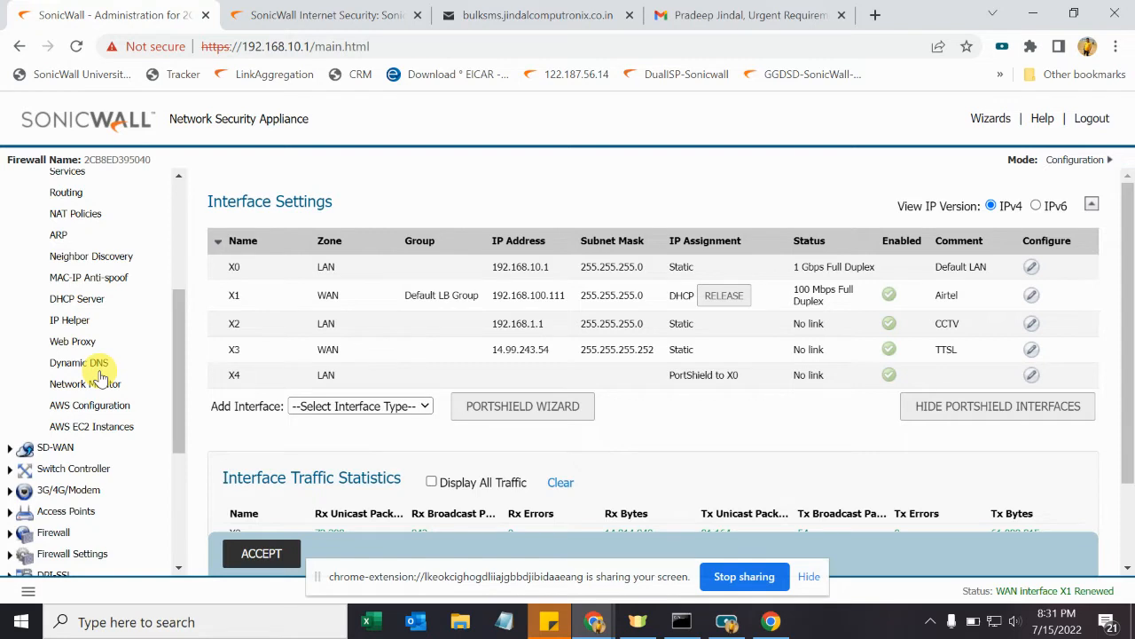
pyautogui.scroll(-3, 100, 377)
pyautogui.scroll(3, 101, 377)
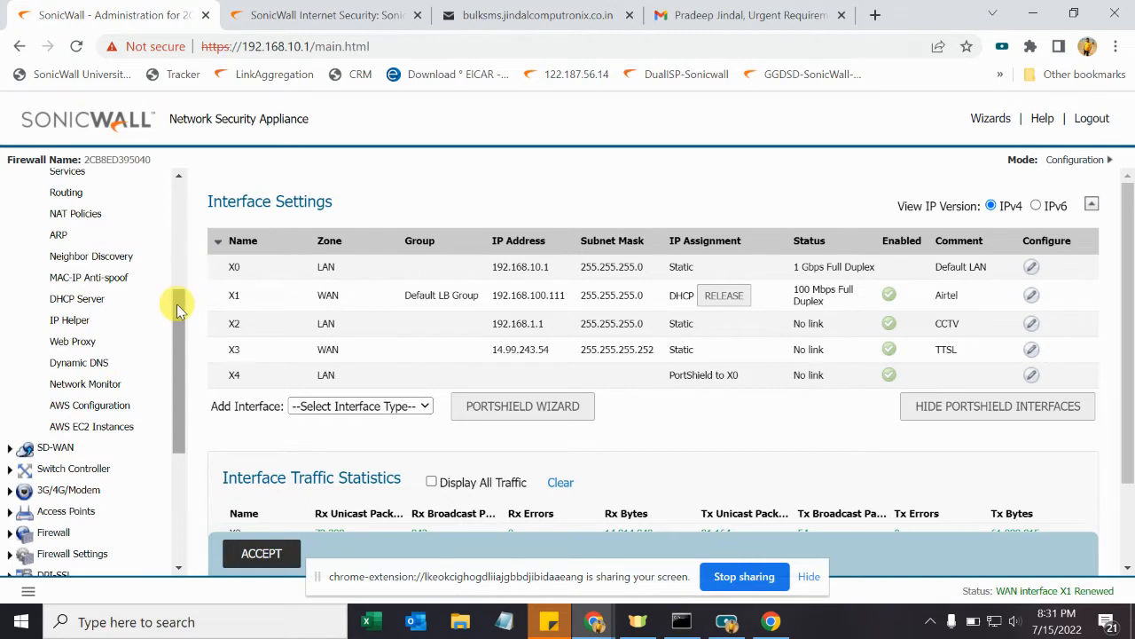
pyautogui.moveTo(177, 304); pyautogui.dragTo(180, 197)
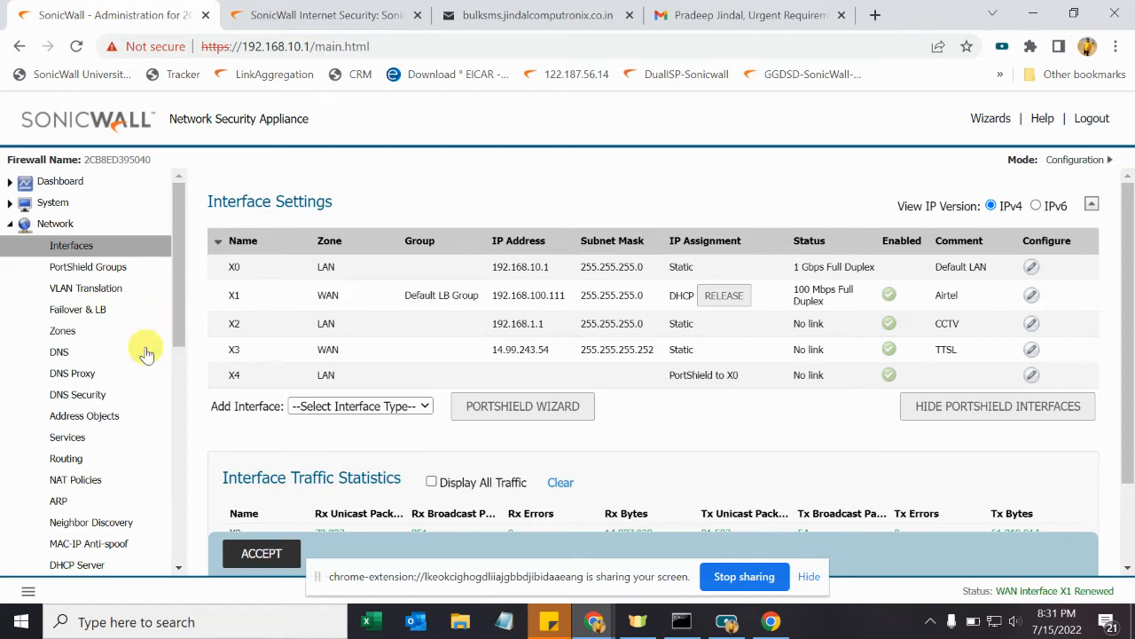
# Step: View the firewall's access rules and the other pages available in the Firewall section
pyautogui.scroll(-3, 128, 380)
pyautogui.scroll(-6, 129, 379)
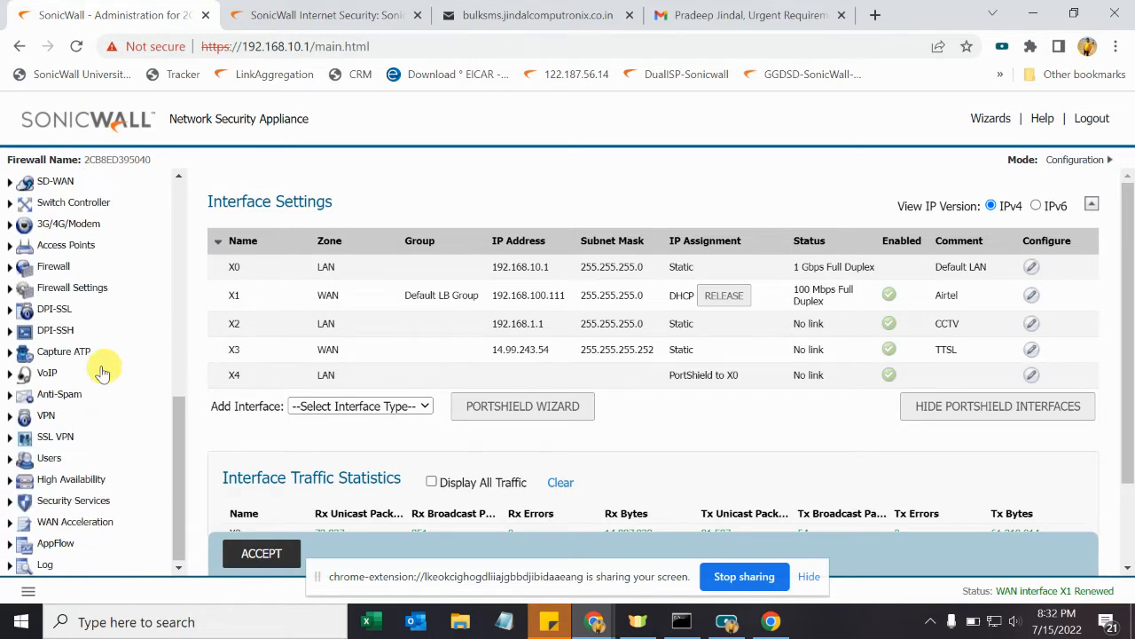
pyautogui.click(58, 266)
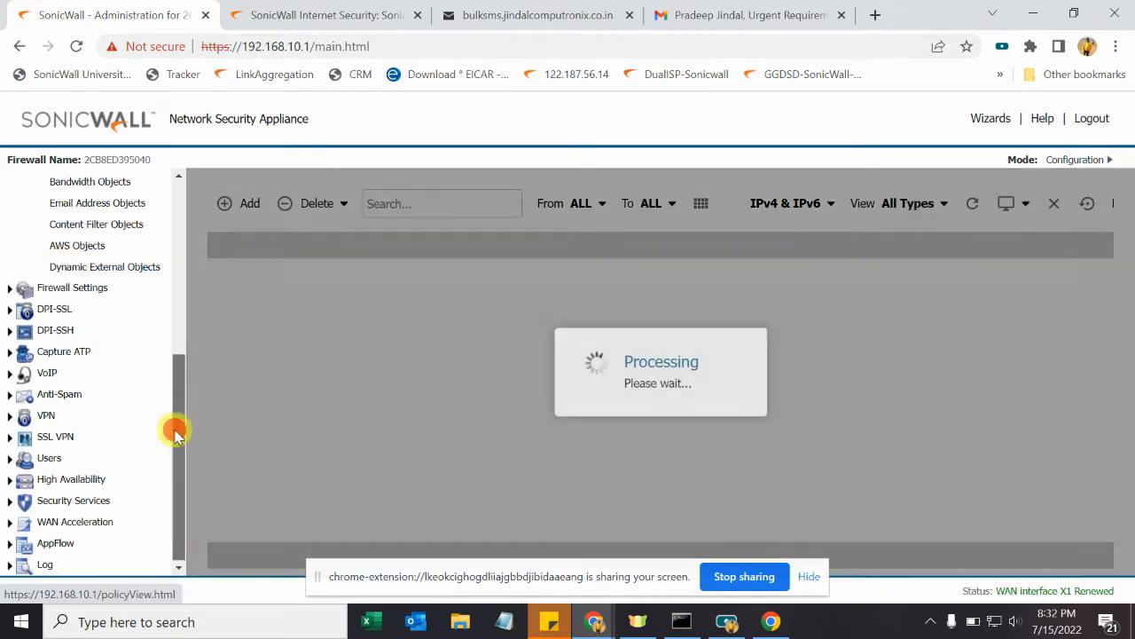
pyautogui.moveTo(174, 429); pyautogui.dragTo(177, 347)
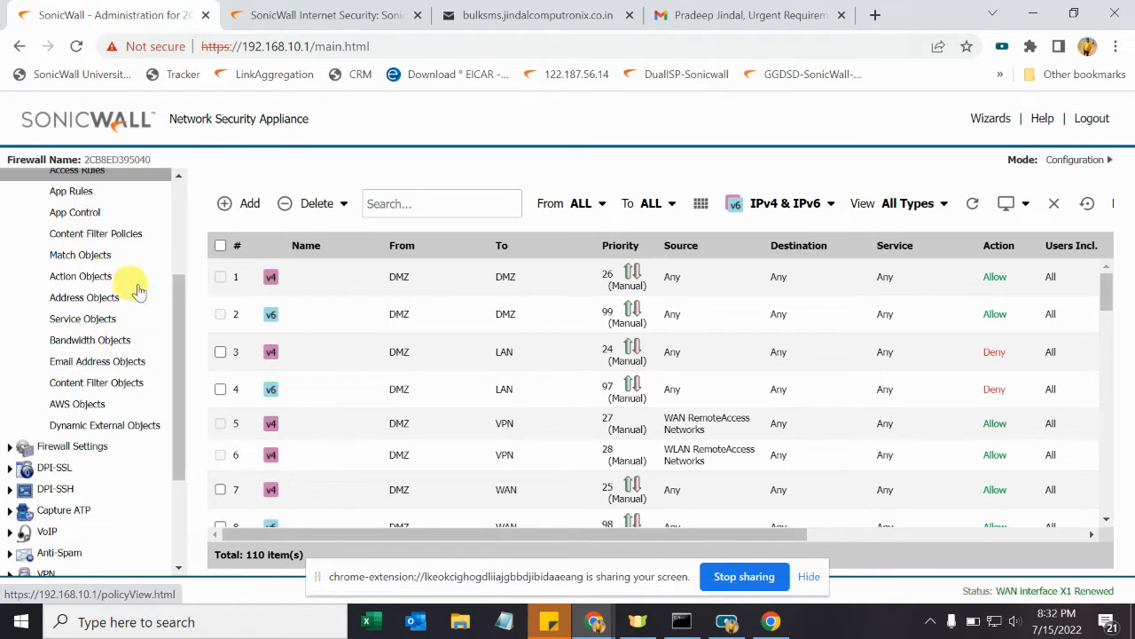
pyautogui.click(178, 195)
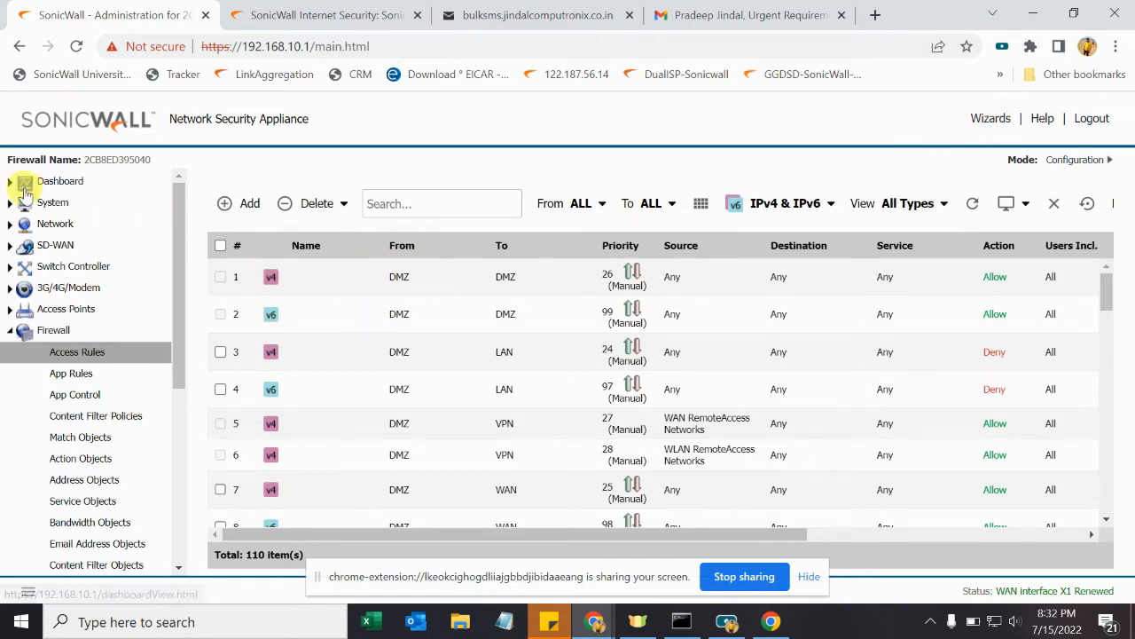
# Step: Check the system licenses for the status of the gateway security suite and Content Filtering: Premium Edition
pyautogui.click(52, 202)
pyautogui.click(69, 246)
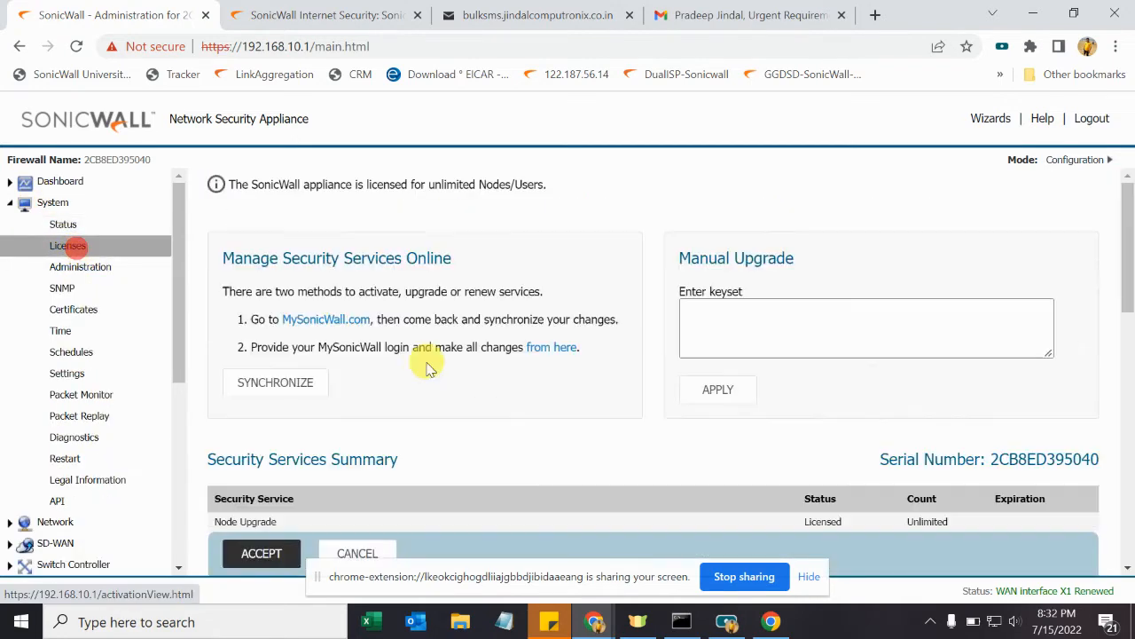
pyautogui.scroll(-3, 479, 399)
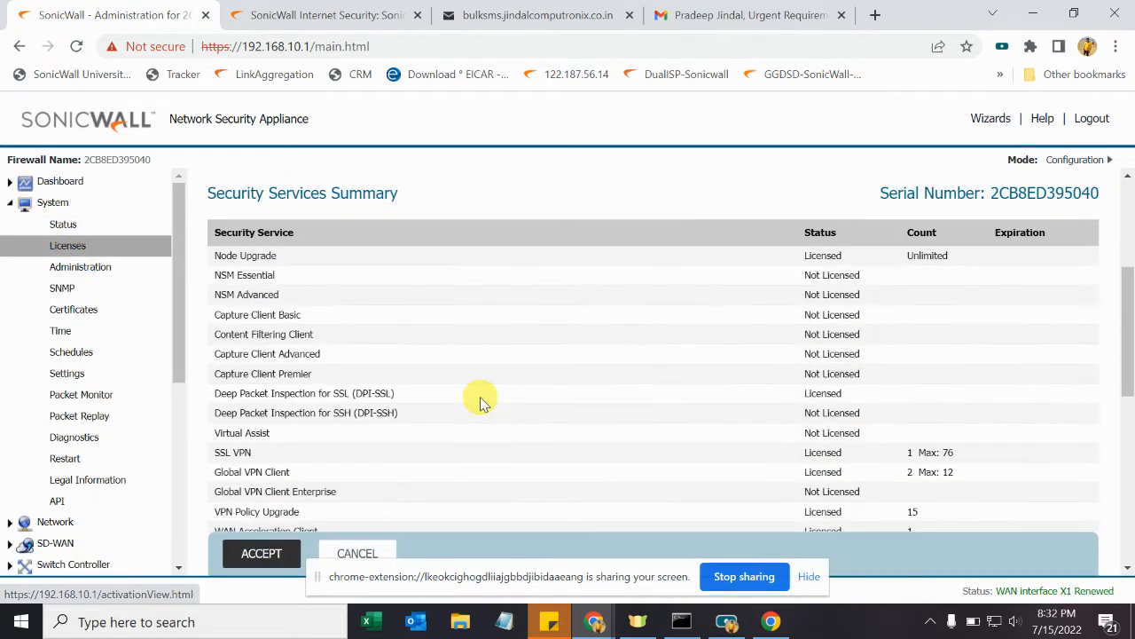
pyautogui.scroll(-3, 480, 399)
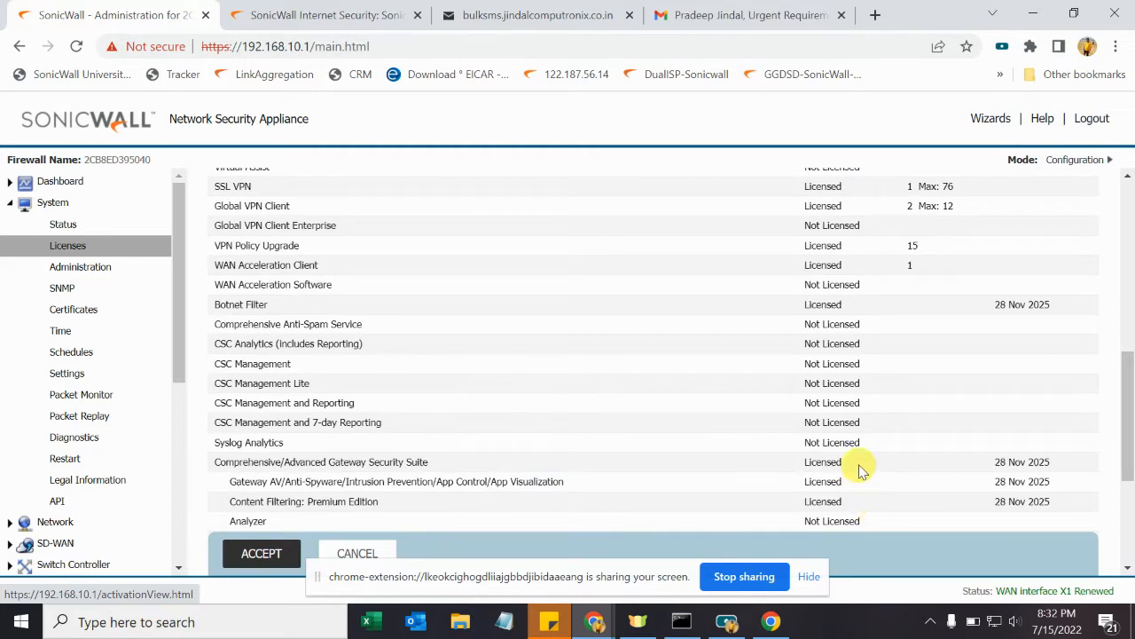
pyautogui.moveTo(857, 463); pyautogui.dragTo(815, 465)
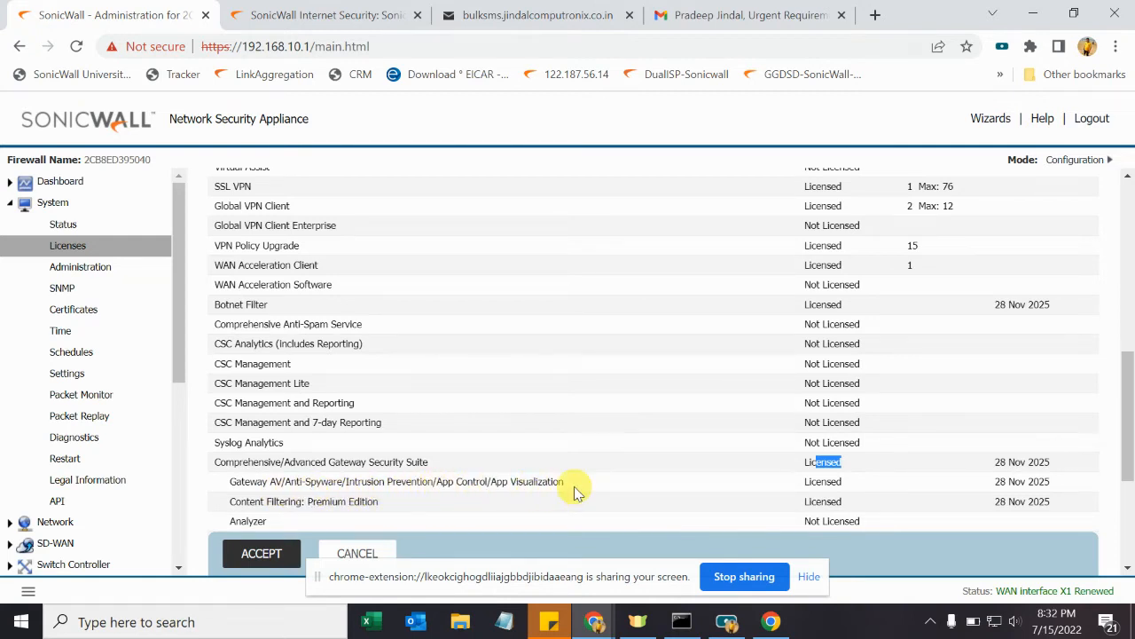
pyautogui.scroll(-1, 573, 487)
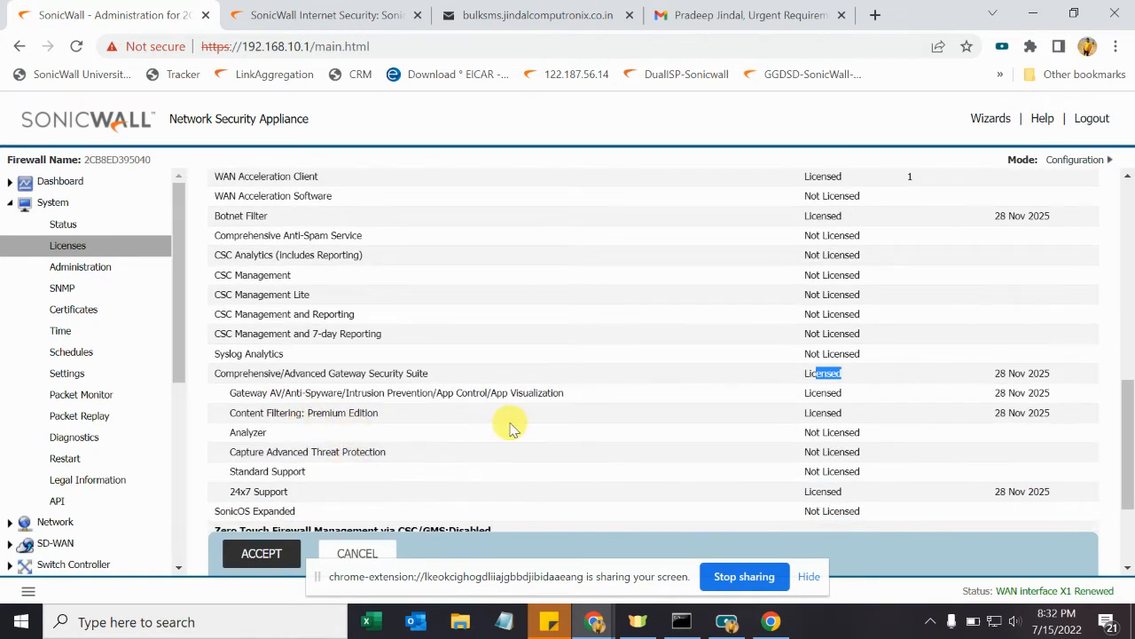
pyautogui.moveTo(864, 416); pyautogui.dragTo(792, 416)
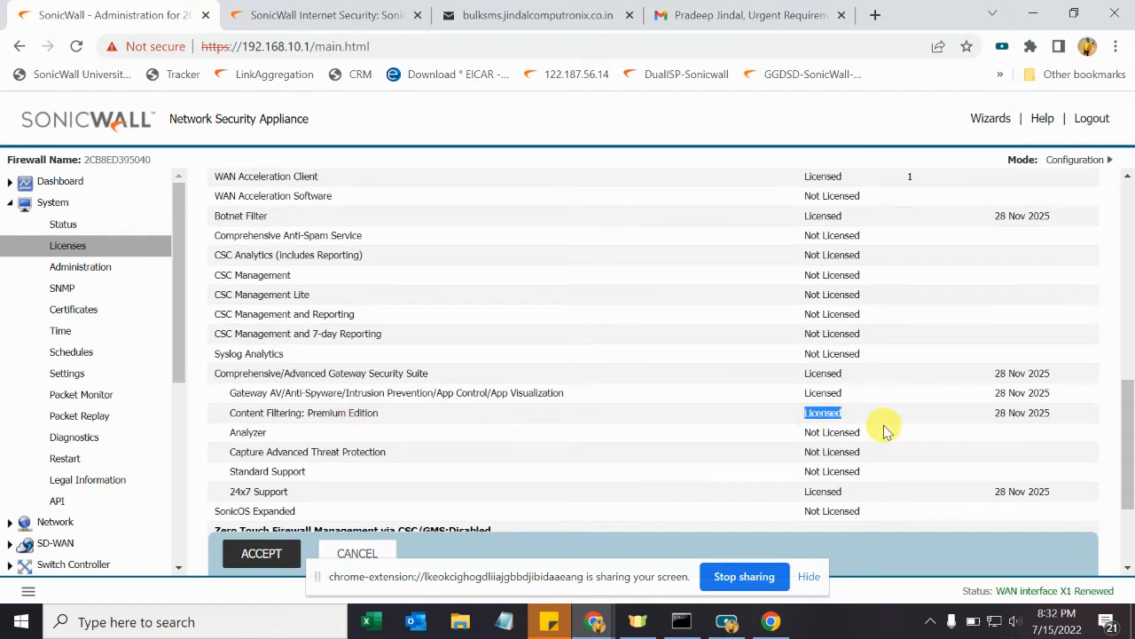
pyautogui.scroll(10, 525, 427)
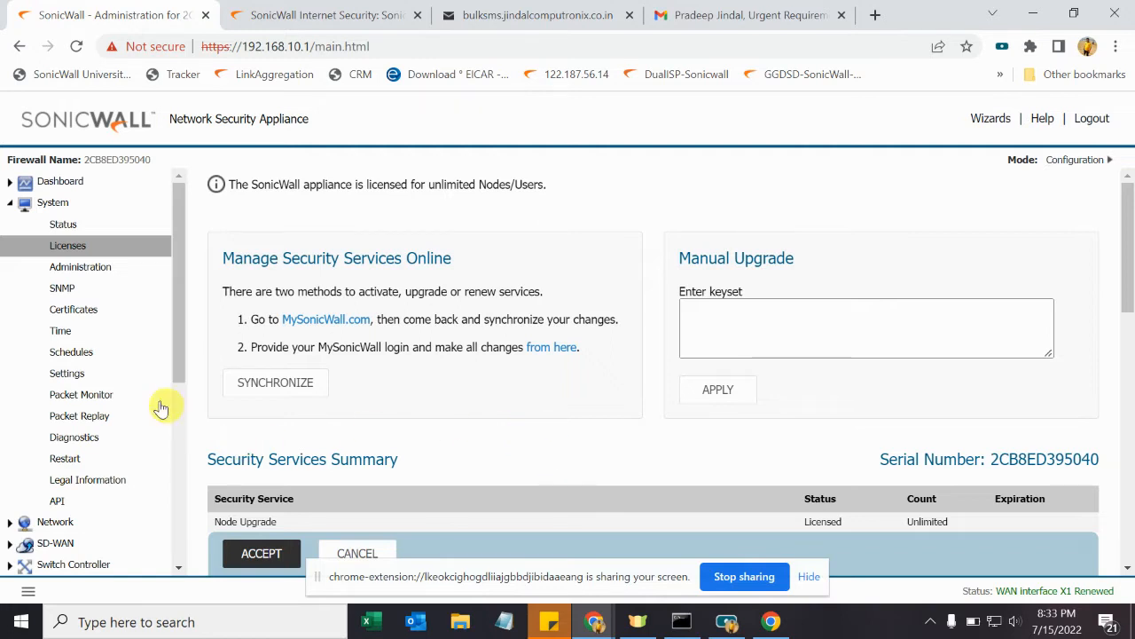
# Step: Open the firewall's Content Filter Objects page showing the CFS profile objects
pyautogui.click(51, 209)
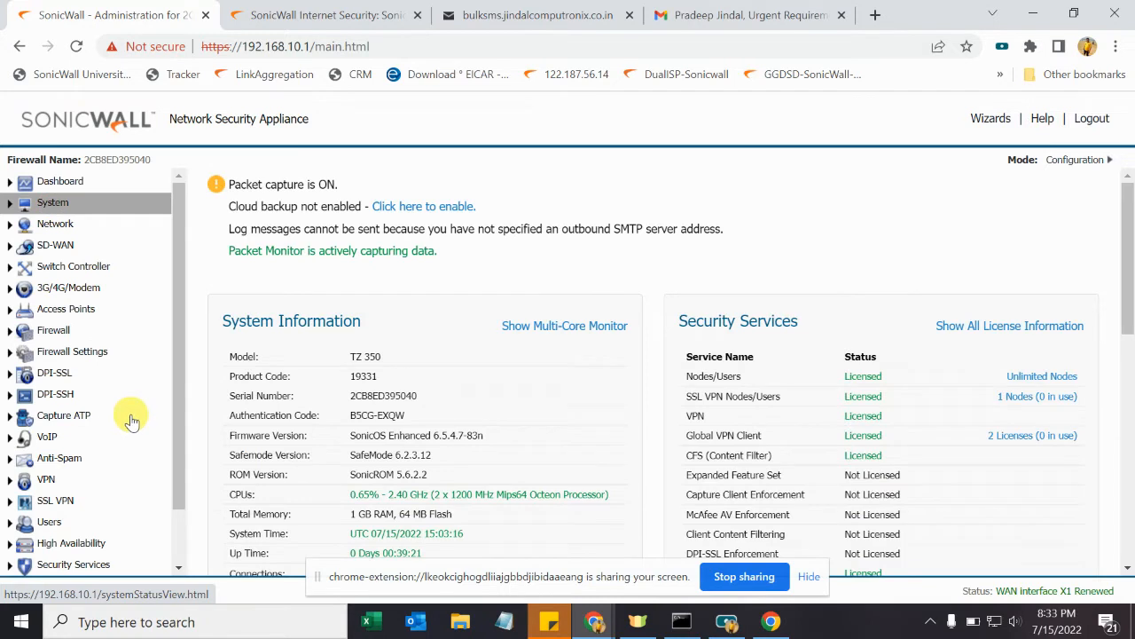
pyautogui.click(57, 339)
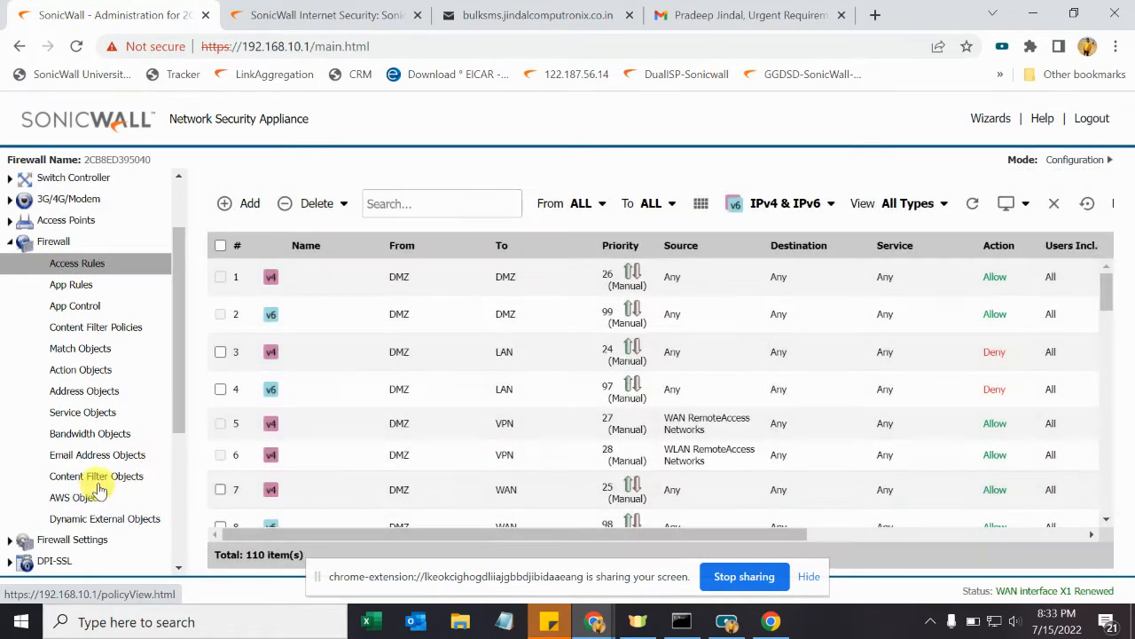
pyautogui.click(111, 479)
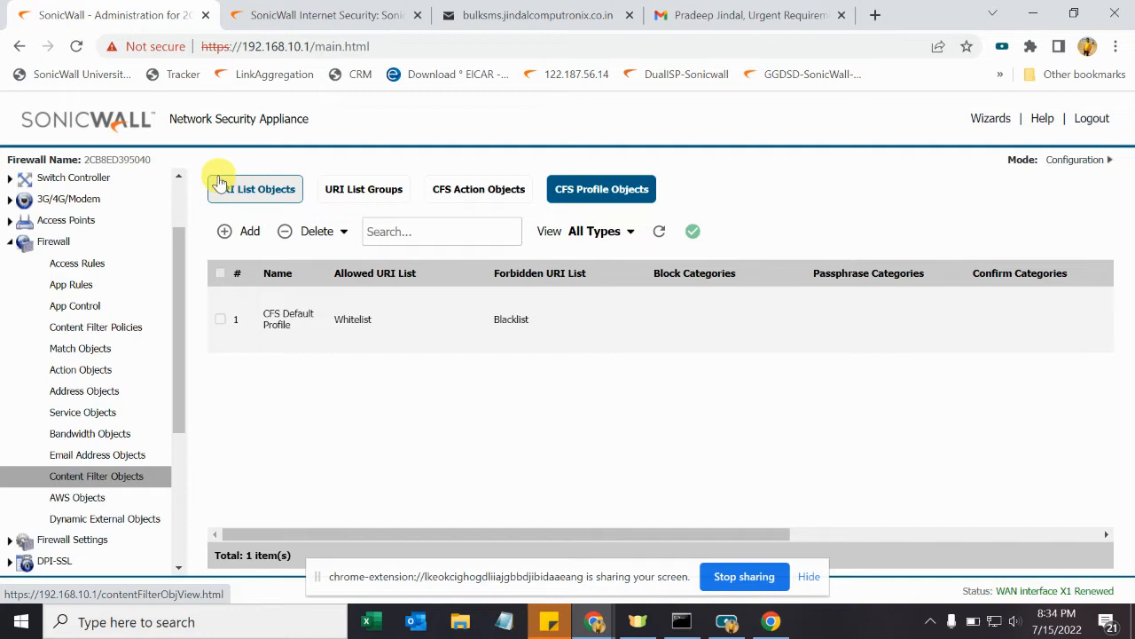
# Step: Examine the URI list configuration of the CFS Default Profile, and close its edit window
pyautogui.click(1036, 531)
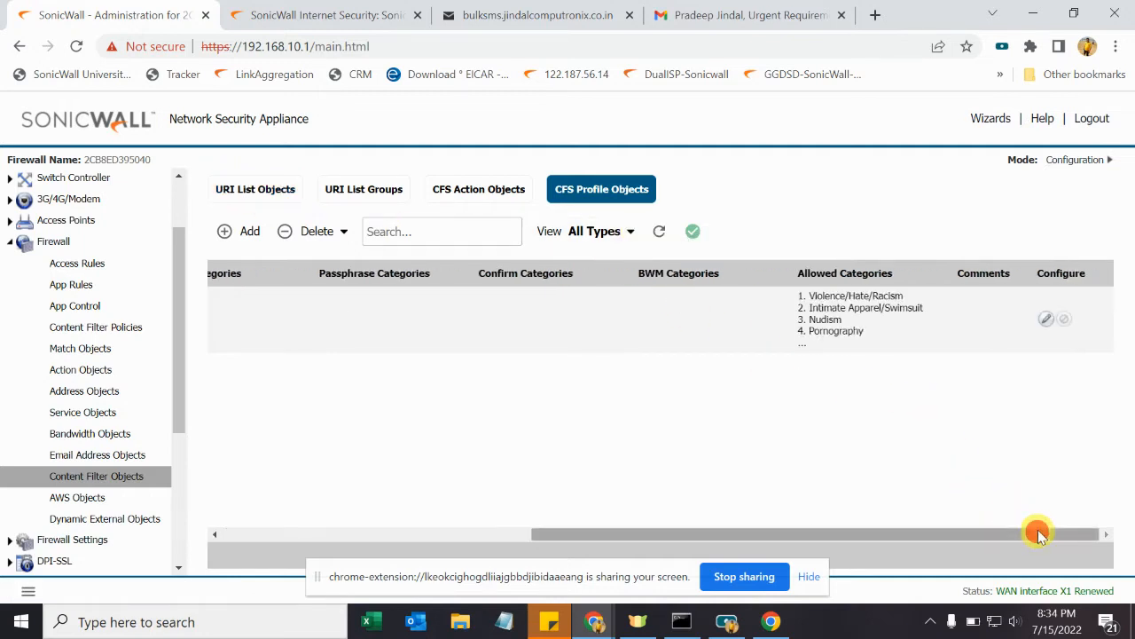
pyautogui.click(1047, 321)
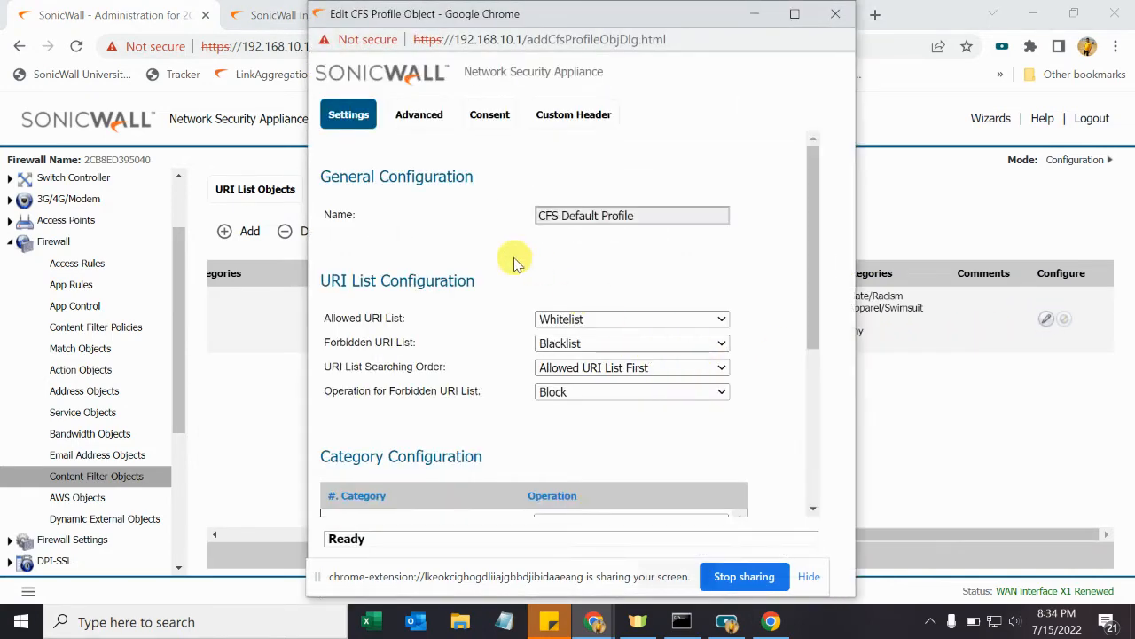
pyautogui.click(834, 14)
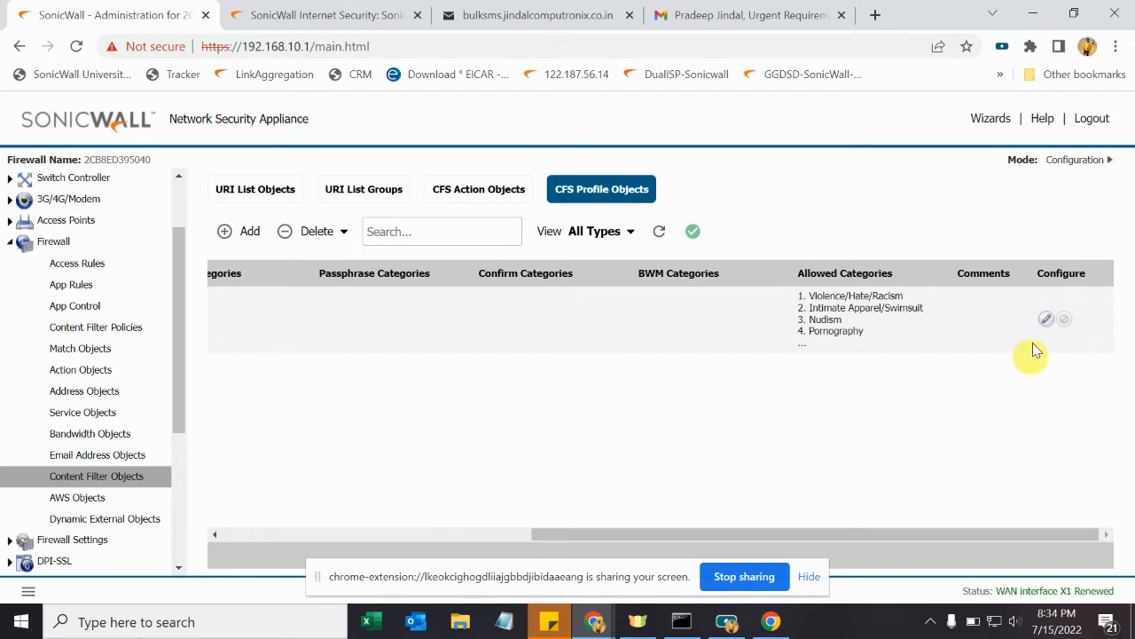
pyautogui.click(413, 535)
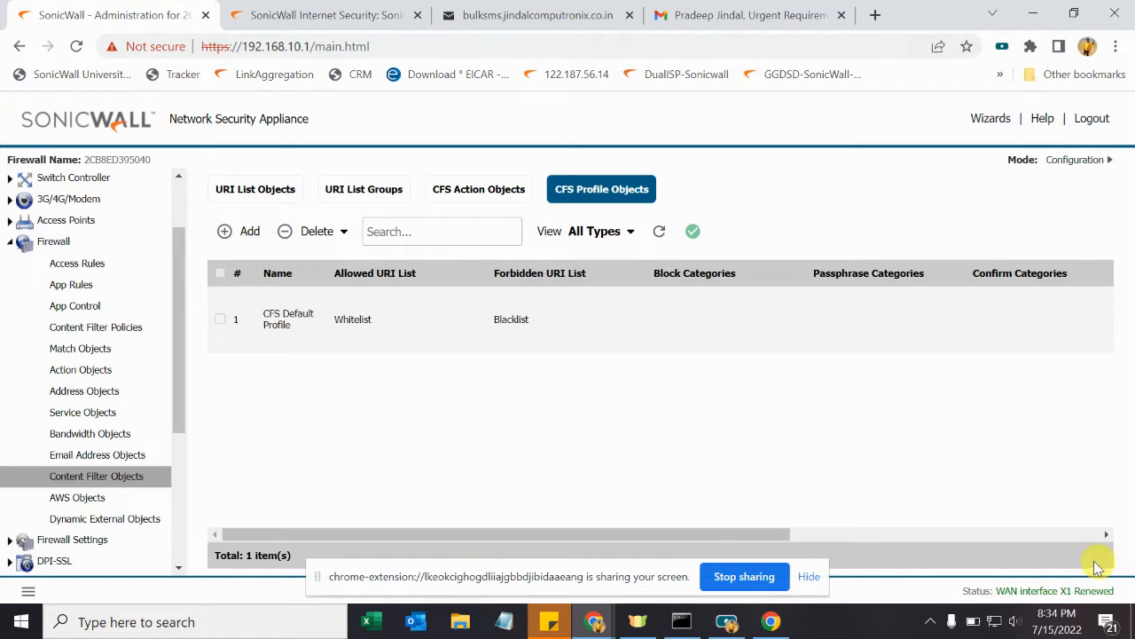
pyautogui.click(1052, 535)
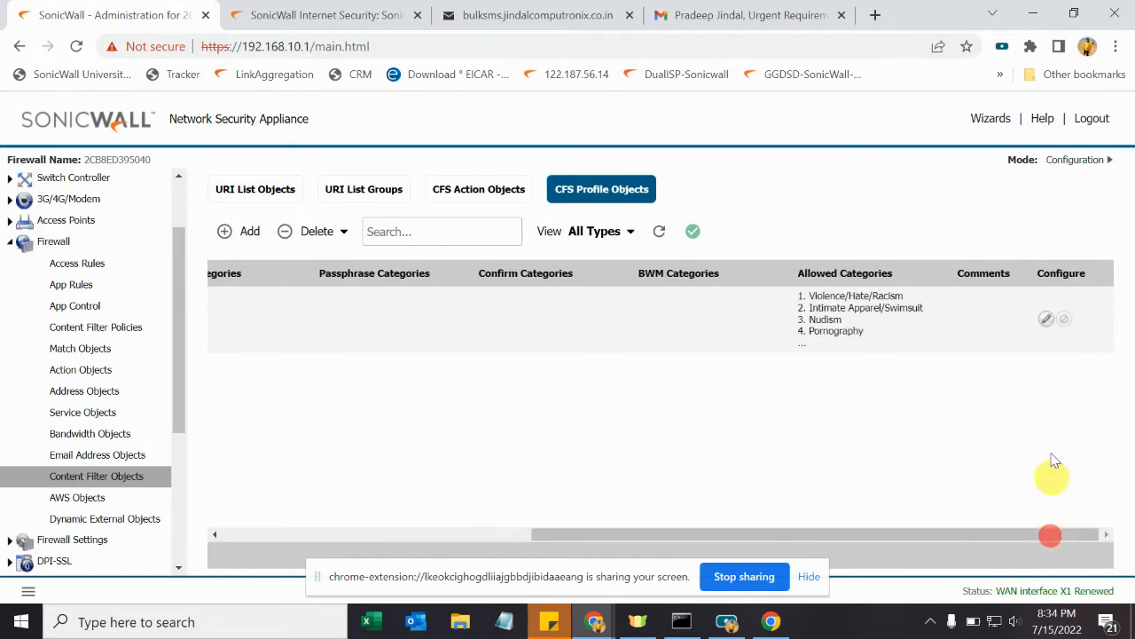
pyautogui.click(1048, 319)
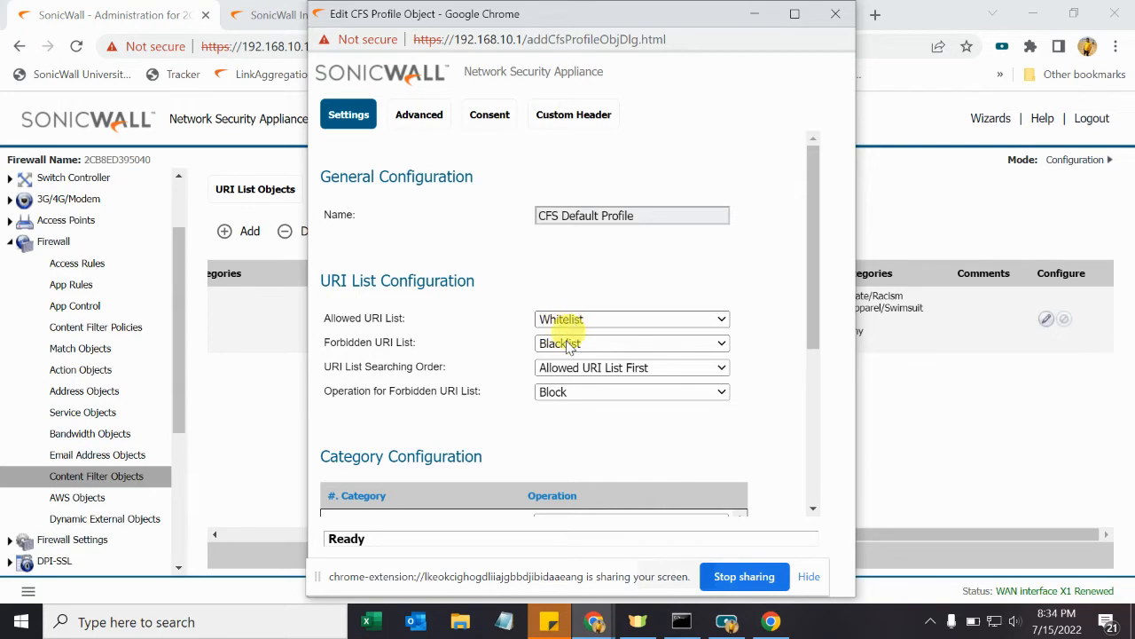
pyautogui.click(832, 14)
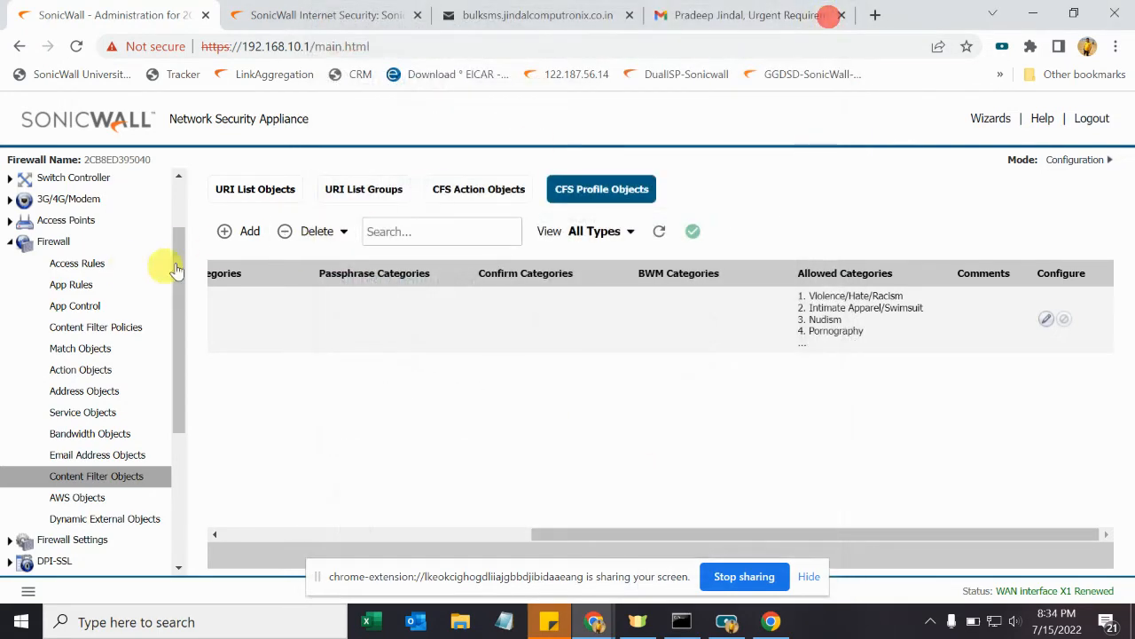
# Step: Begin adding a CFS profile object with Whitelist as its allowed URI list
pyautogui.click(245, 232)
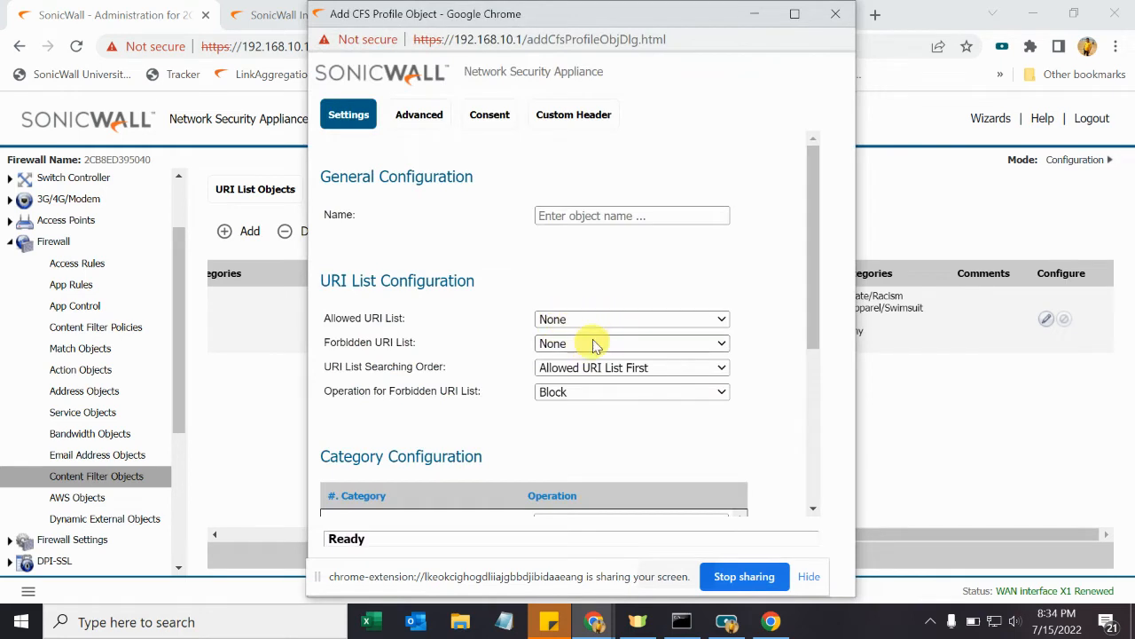
pyautogui.click(585, 318)
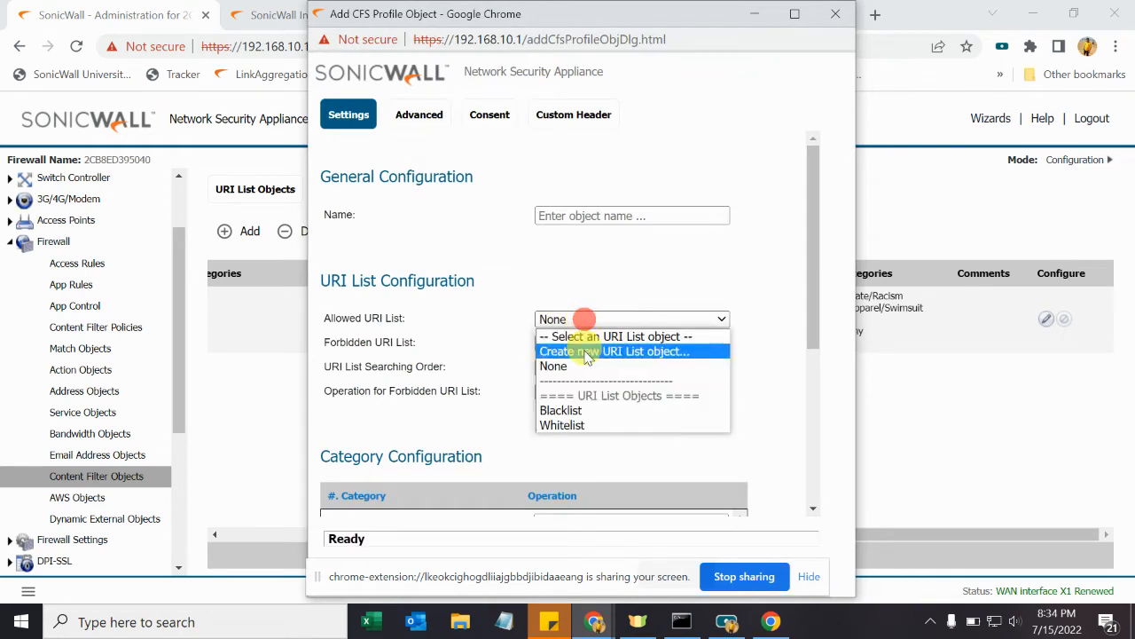
pyautogui.click(609, 425)
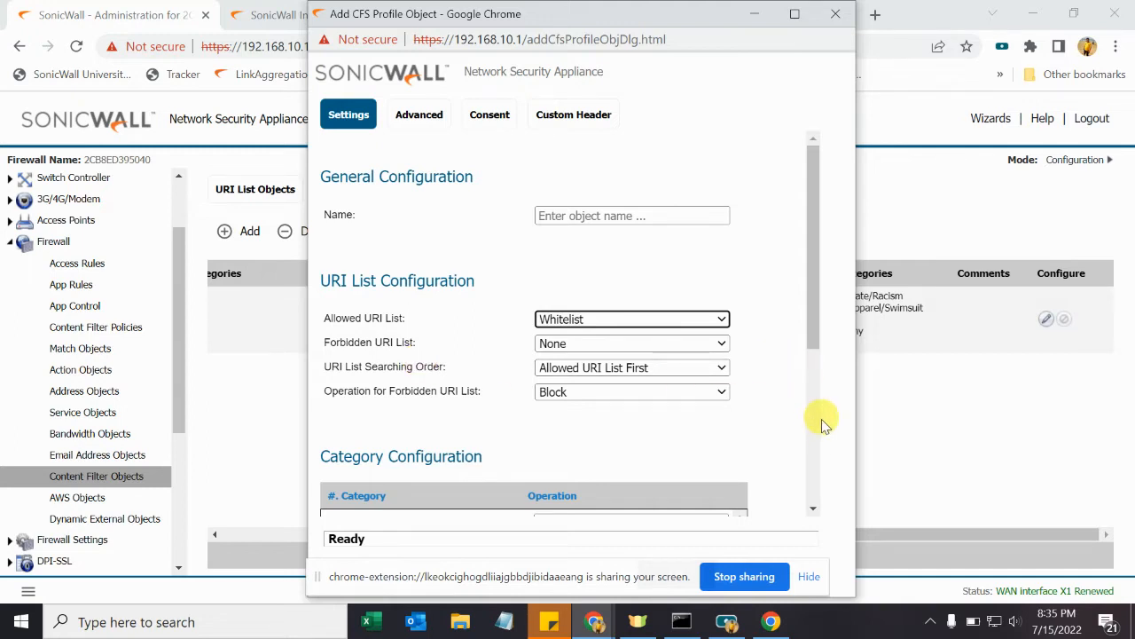
# Step: Review the content categories and their default operations in the new profile's category configuration
pyautogui.click(811, 456)
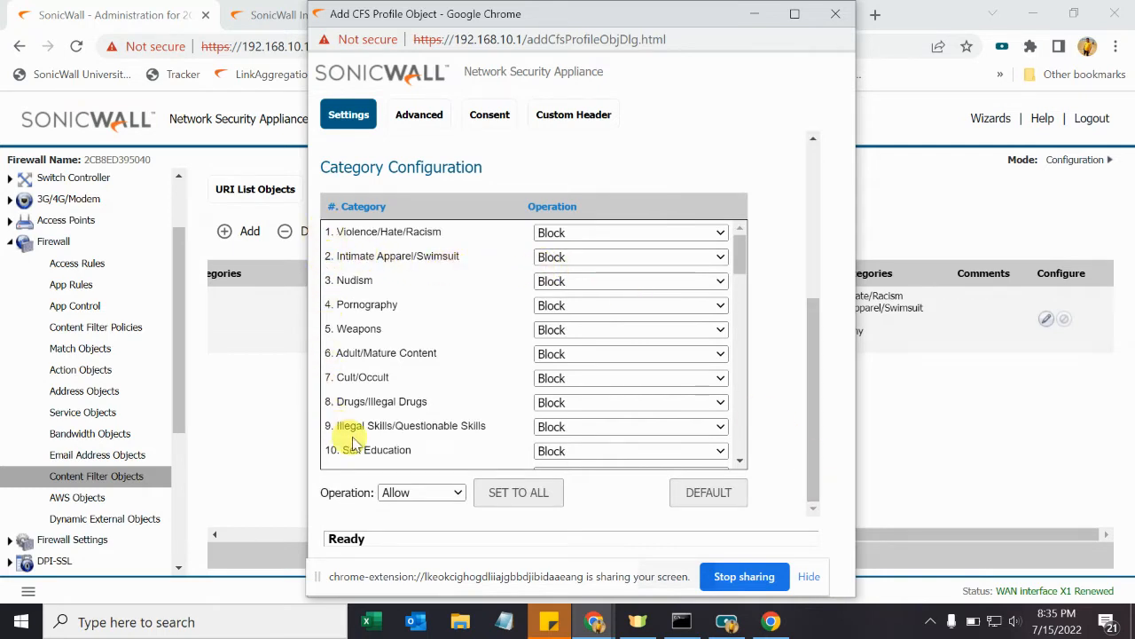
pyautogui.moveTo(740, 255); pyautogui.dragTo(740, 449)
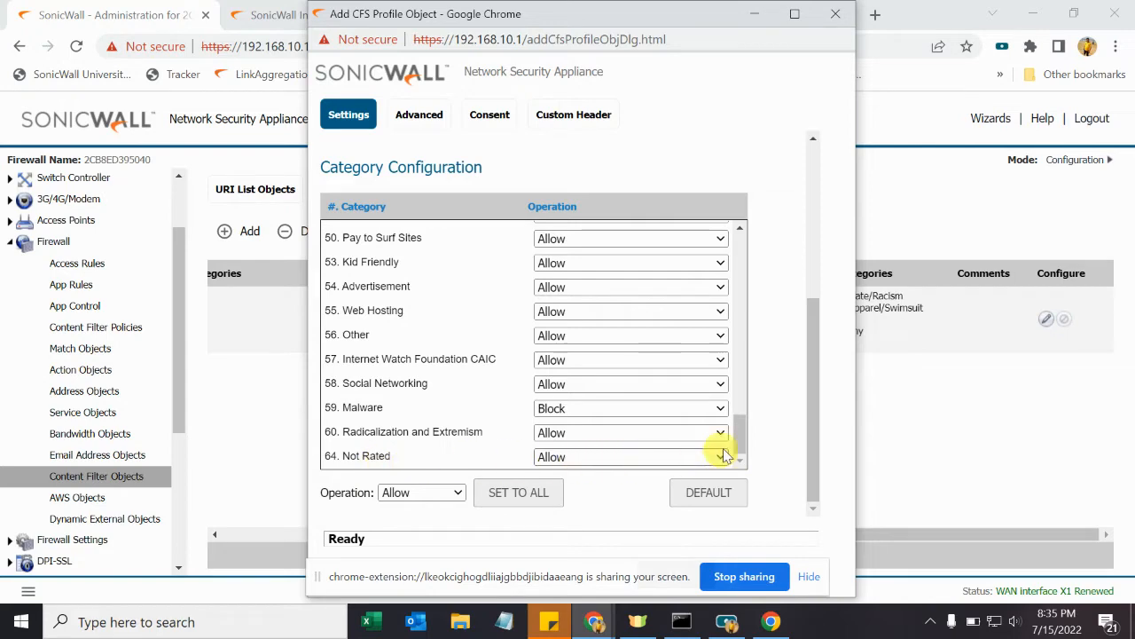
pyautogui.moveTo(739, 429); pyautogui.dragTo(765, 217)
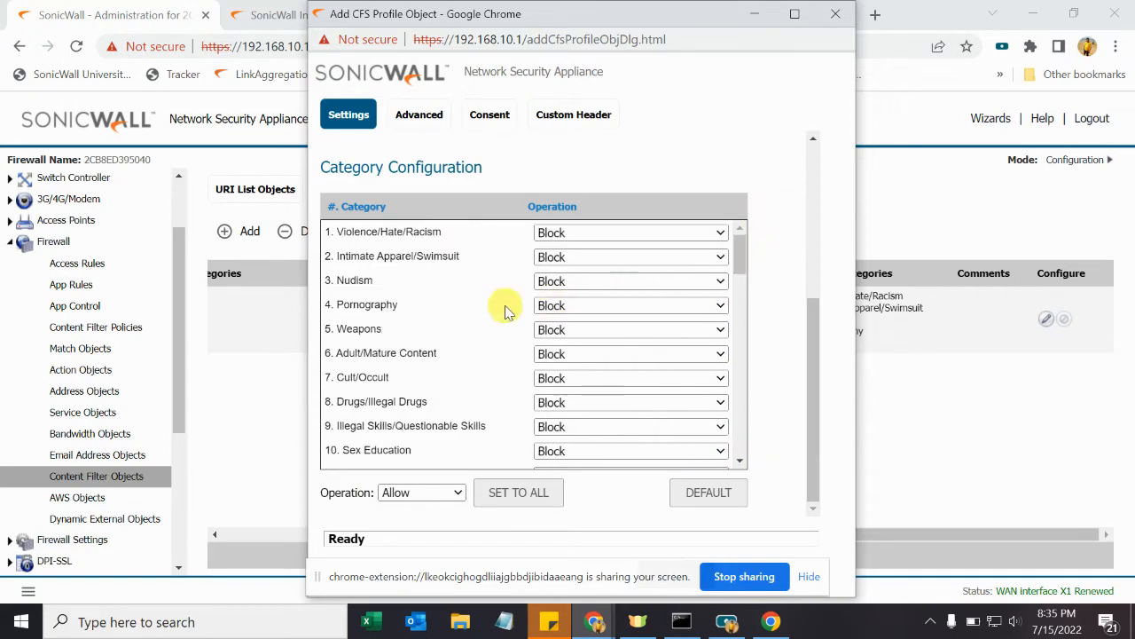
pyautogui.scroll(-2, 406, 340)
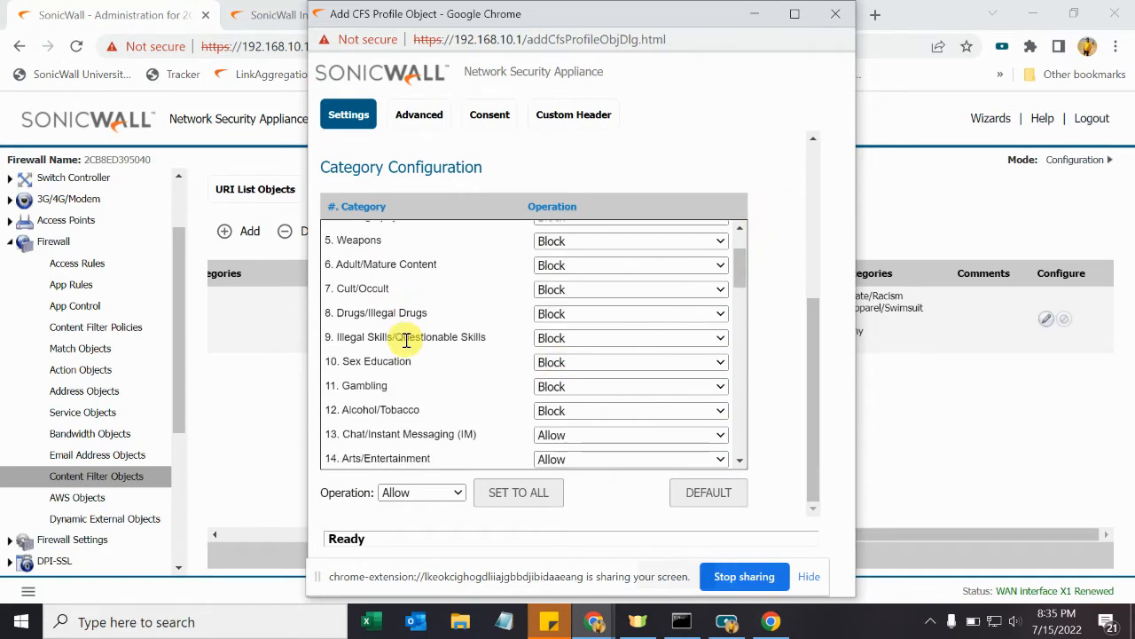
# Step: Search the profile's category list for "social" and for "business"
pyautogui.hotkey('ctrl', 'f')
pyautogui.write('social')
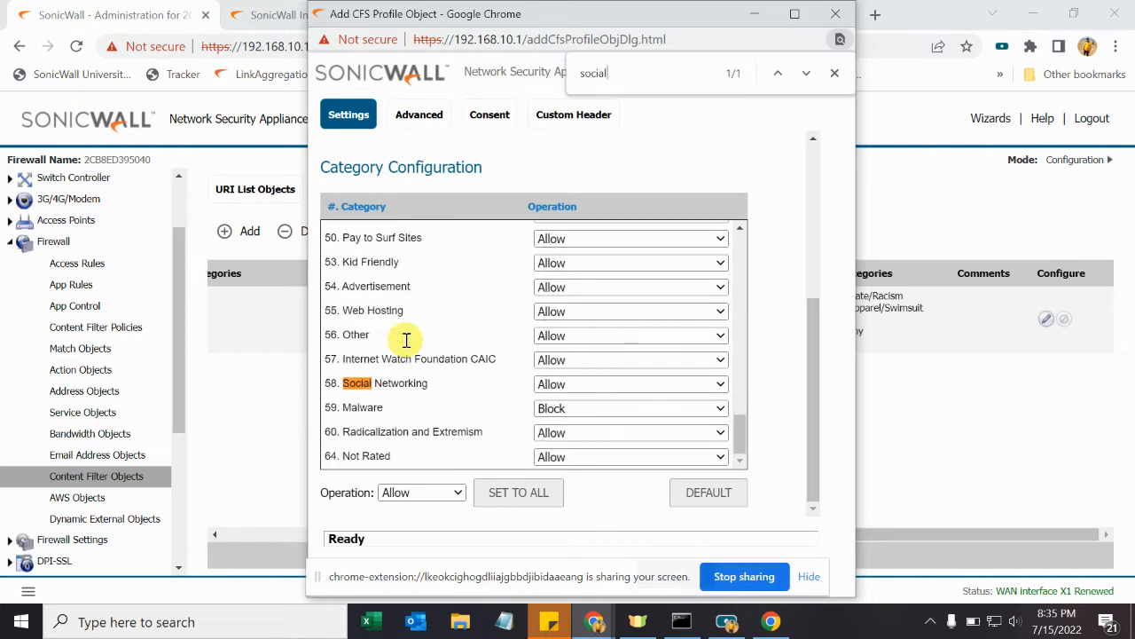
pyautogui.press('BackSpace')
pyautogui.press('BackSpace')
pyautogui.press('BackSpace')
pyautogui.press('BackSpace')
pyautogui.press('BackSpace')
pyautogui.press('BackSpace')
pyautogui.write('busin')
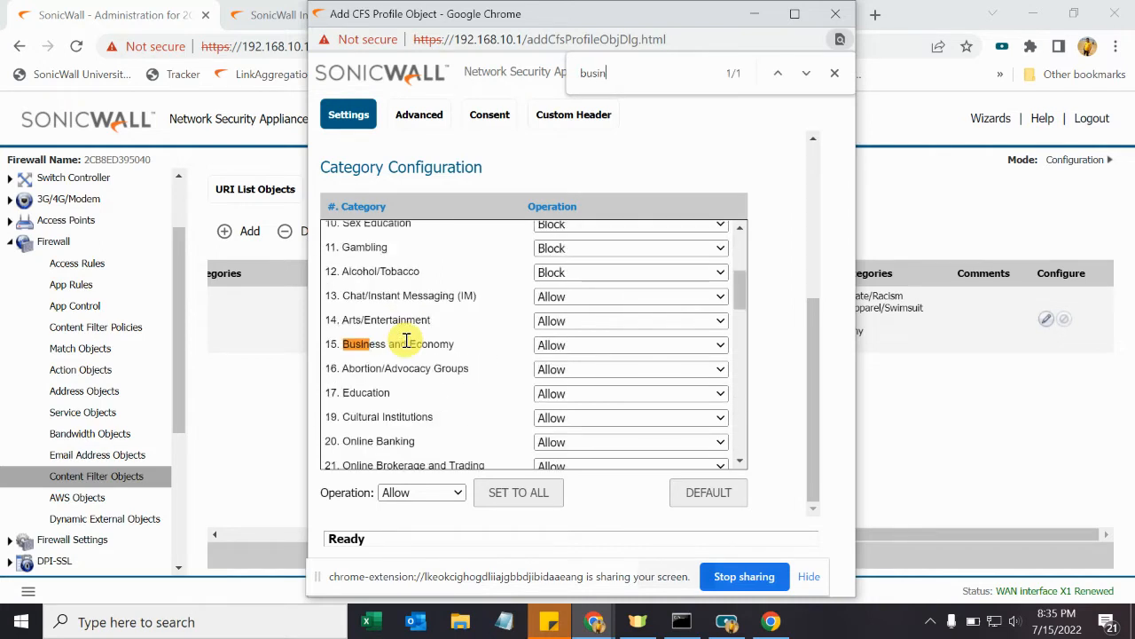
pyautogui.write('ess')
# Step: Search the category list for "multi", clear the search text and return to the first categories
pyautogui.press('BackSpace')
pyautogui.press('BackSpace')
pyautogui.press('BackSpace')
pyautogui.press('BackSpace')
pyautogui.press('BackSpace')
pyautogui.press('BackSpace')
pyautogui.press('BackSpace')
pyautogui.press('BackSpace')
pyautogui.write('multi')
pyautogui.press('BackSpace')
pyautogui.press('BackSpace')
pyautogui.press('BackSpace')
pyautogui.press('BackSpace')
pyautogui.press('BackSpace')
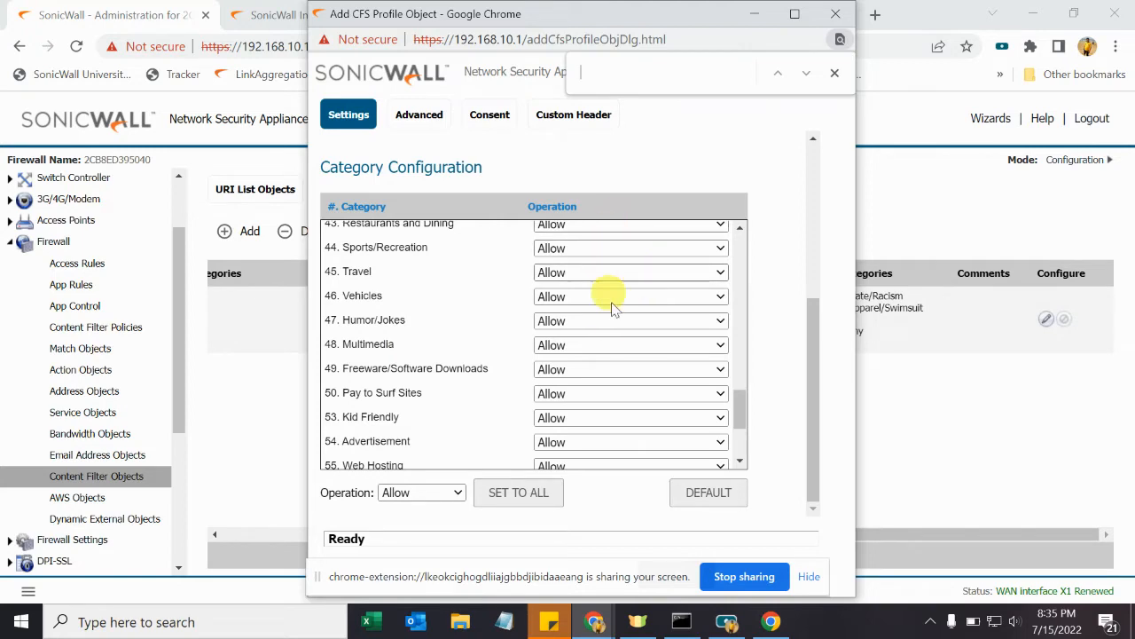
pyautogui.scroll(2, 601, 358)
pyautogui.scroll(10, 600, 358)
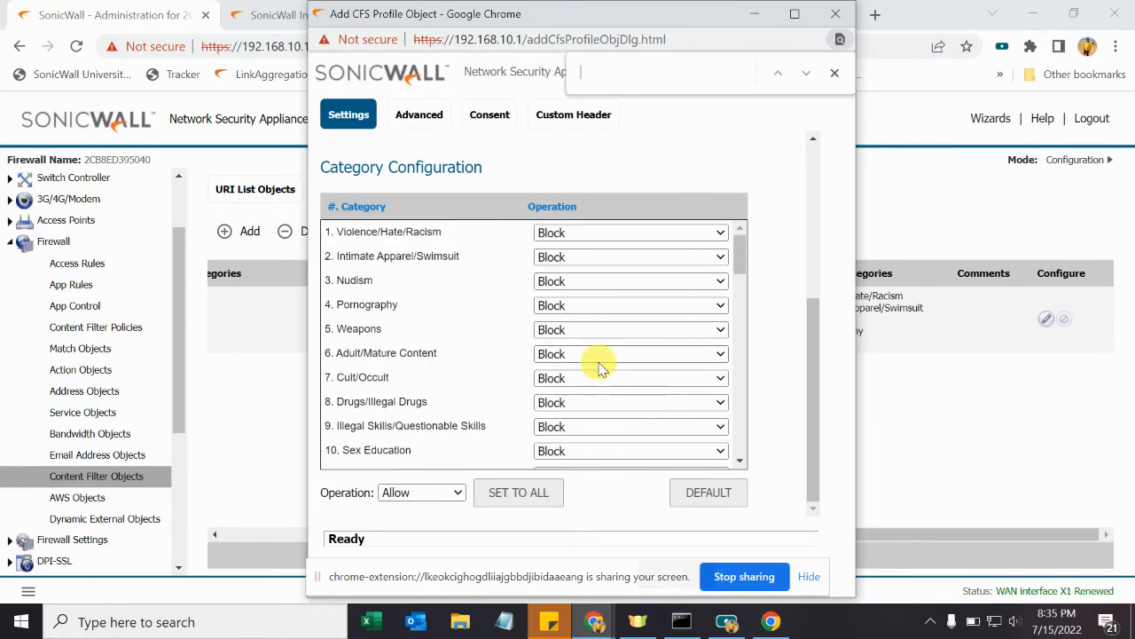
# Step: Look over the new profile's name, URI list and category sections, and close its window without saving
pyautogui.moveTo(816, 394); pyautogui.dragTo(836, 254)
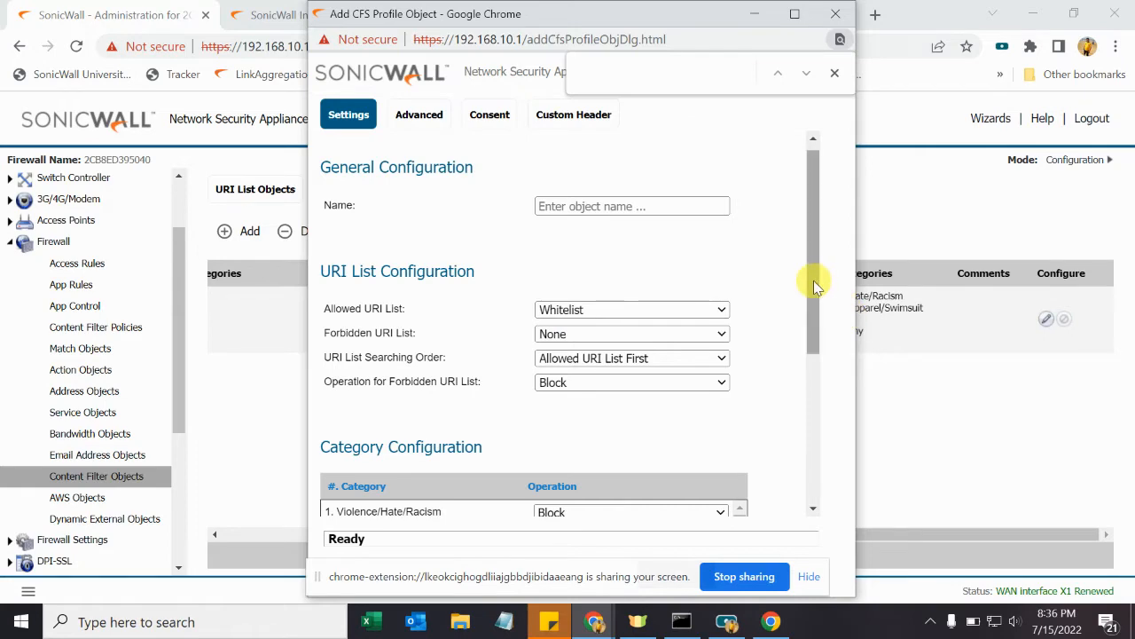
pyautogui.moveTo(816, 284); pyautogui.dragTo(801, 412)
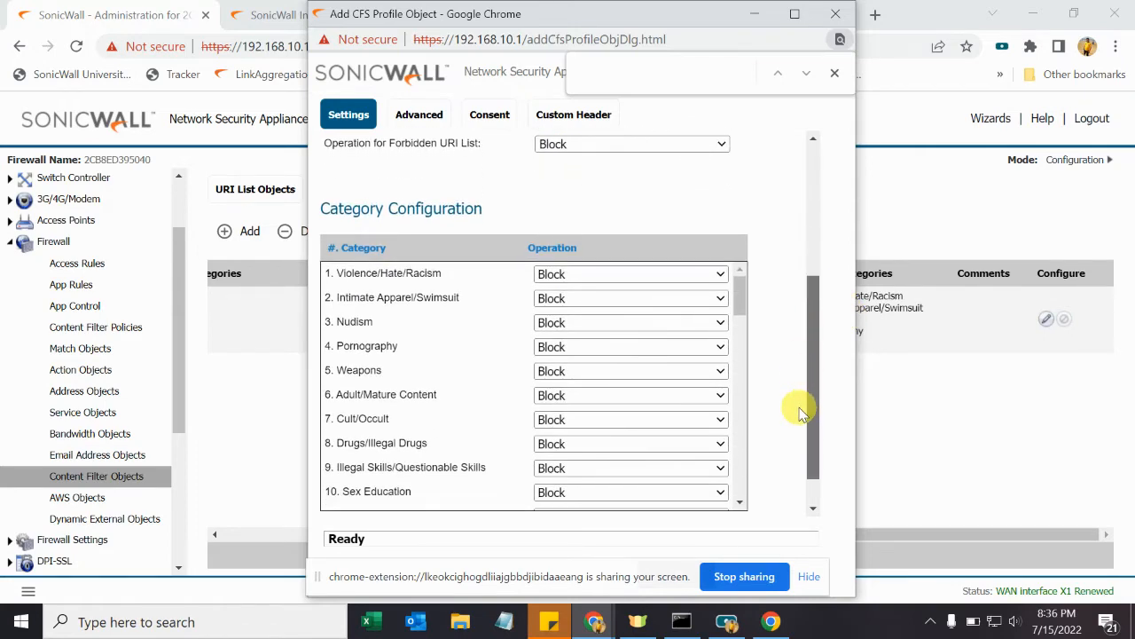
pyautogui.moveTo(798, 405); pyautogui.dragTo(836, 207)
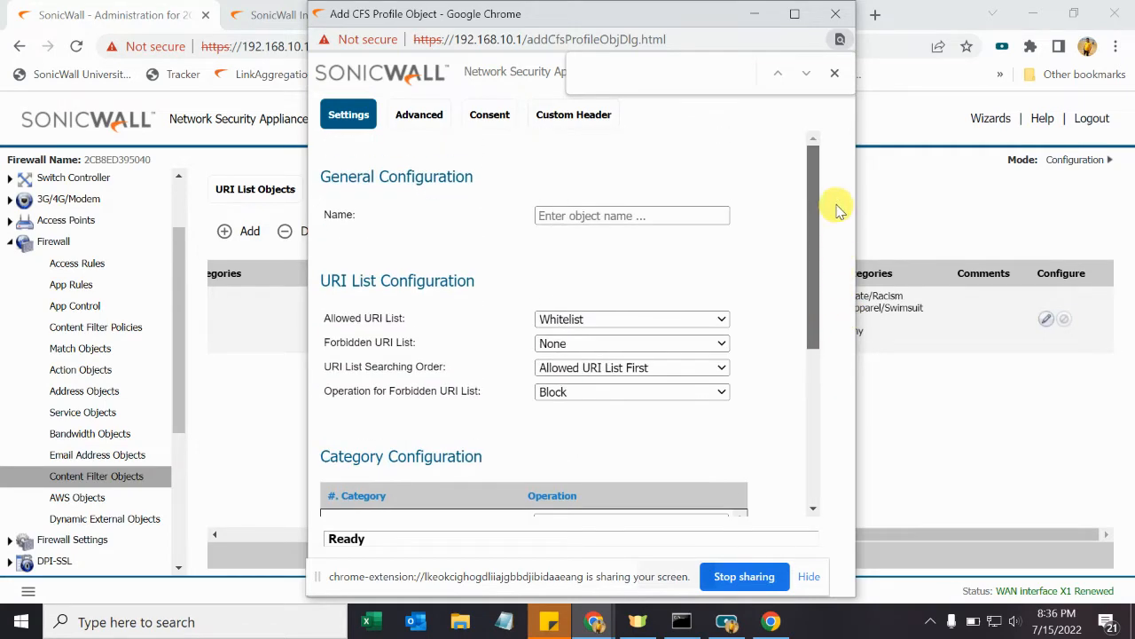
pyautogui.click(602, 225)
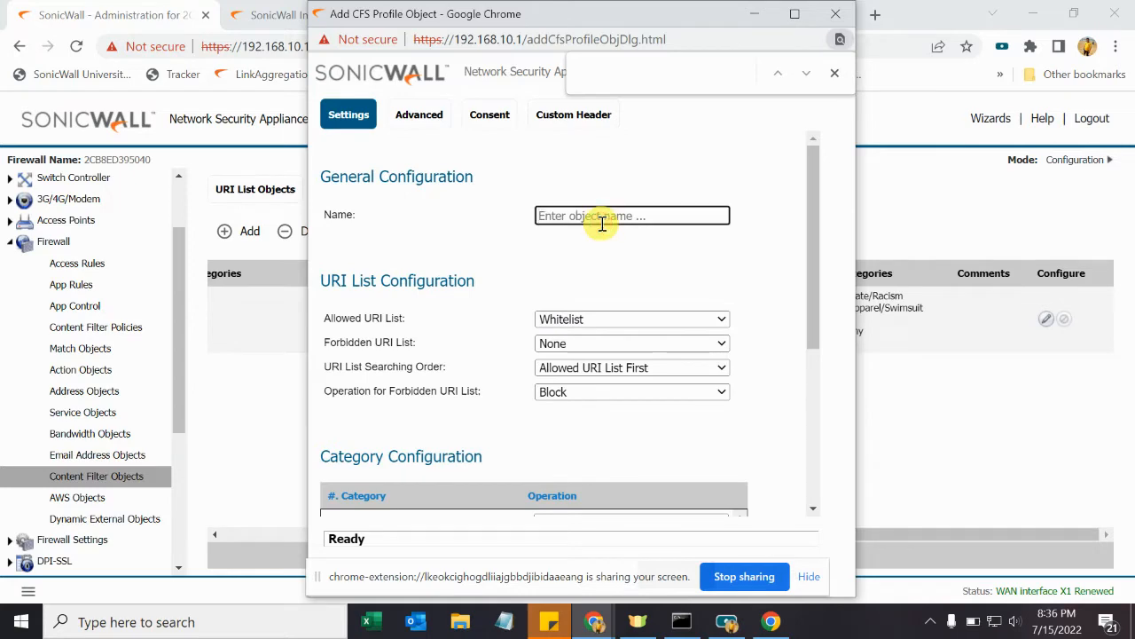
pyautogui.click(836, 13)
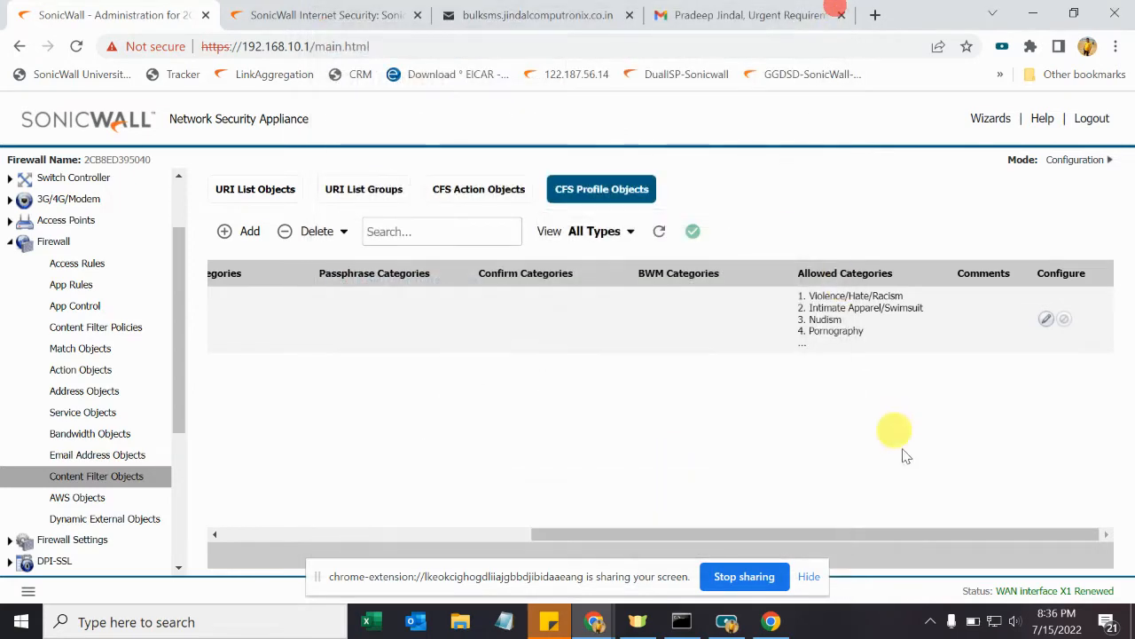
# Step: Review the CFS Default Profile's URI list and category settings in a maximized window at 80% zoom, and accept them
pyautogui.click(1047, 320)
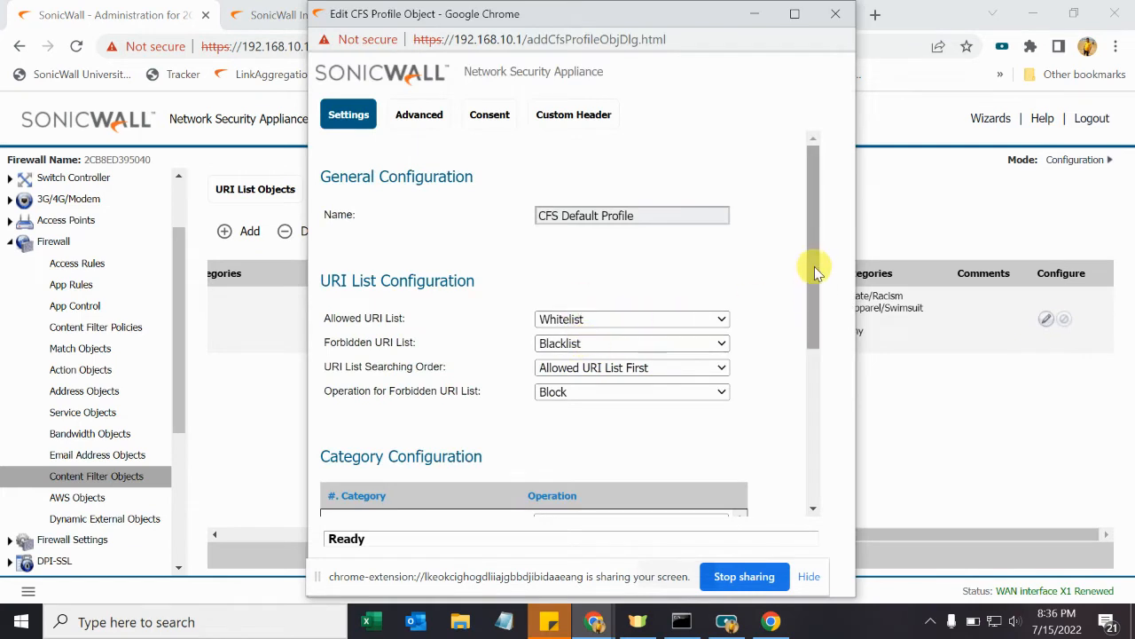
pyautogui.moveTo(814, 266); pyautogui.dragTo(810, 329)
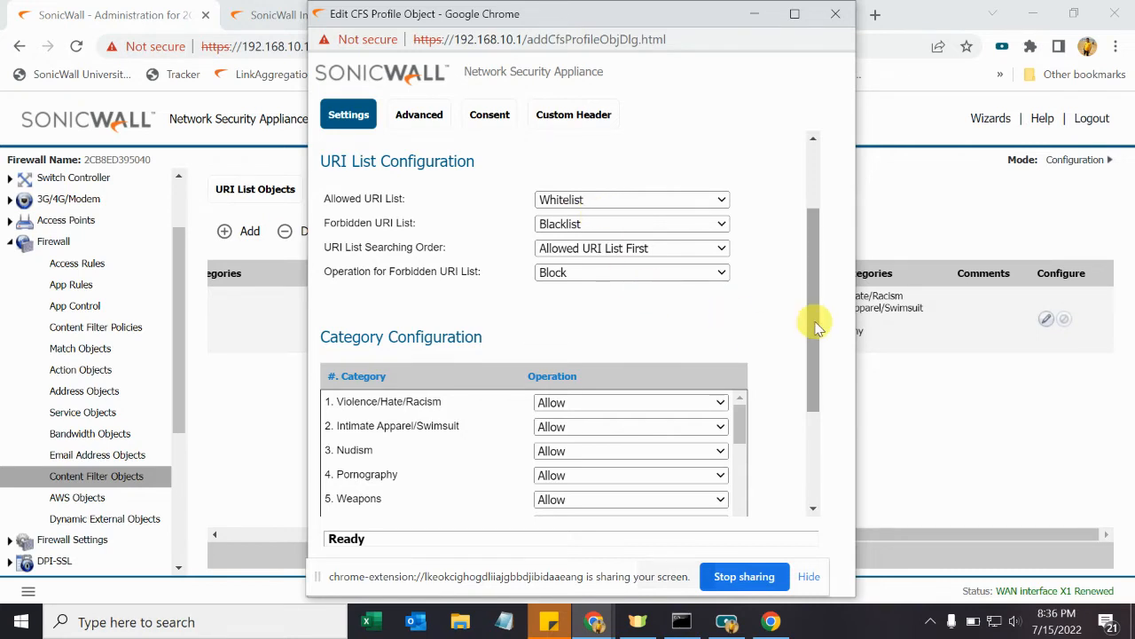
pyautogui.moveTo(815, 320); pyautogui.dragTo(807, 418)
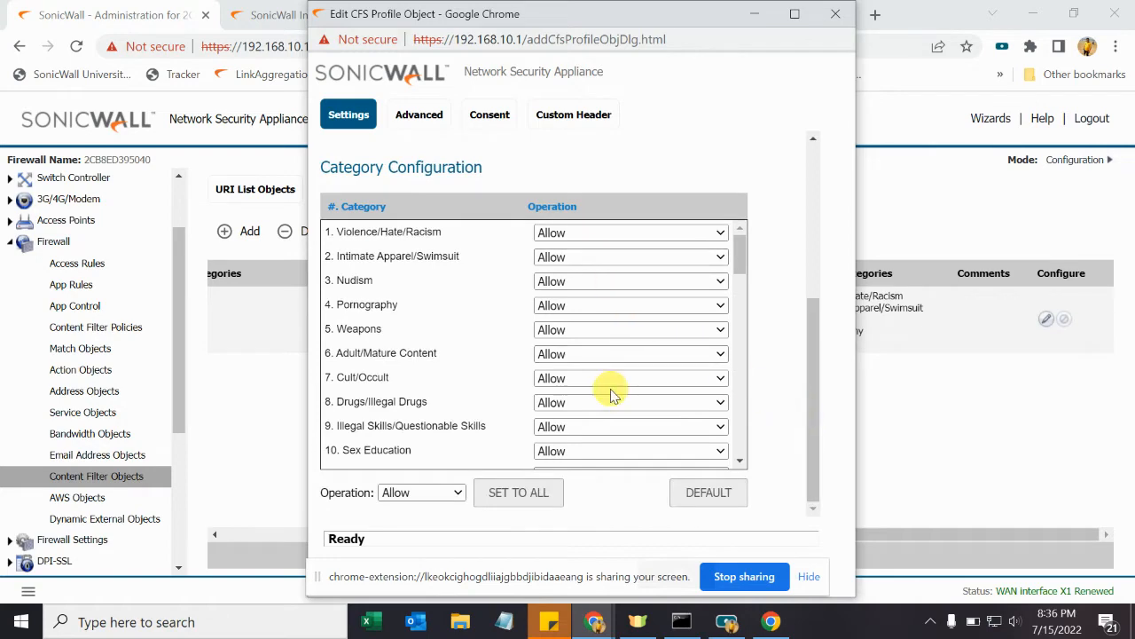
pyautogui.scroll(-13, 611, 391)
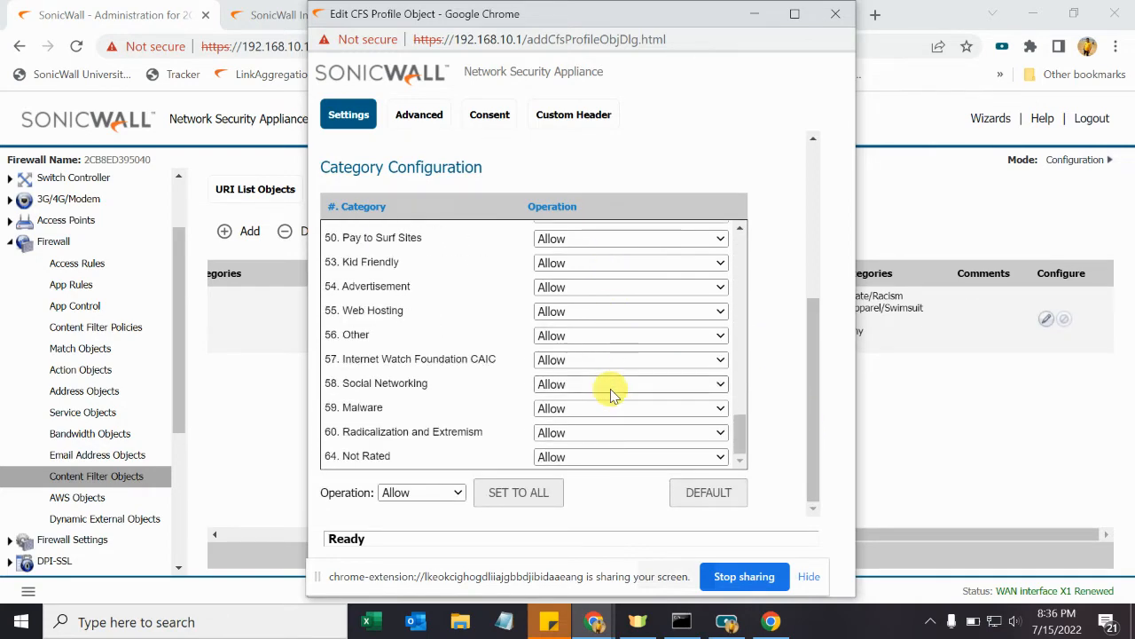
pyautogui.click(795, 13)
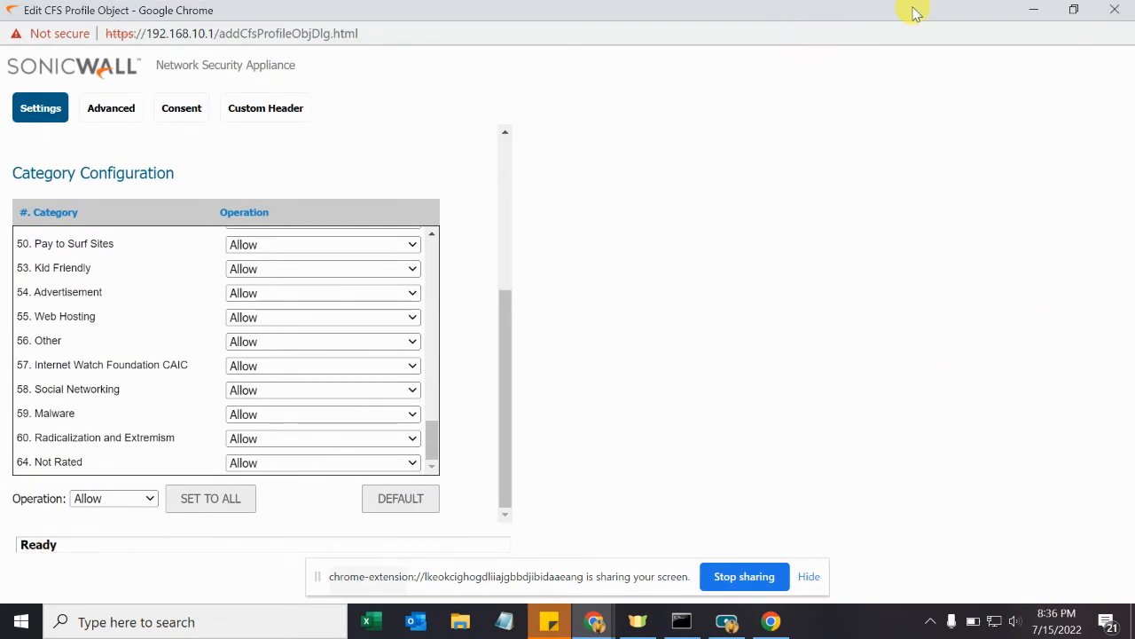
pyautogui.hotkey('ctrl', '-')
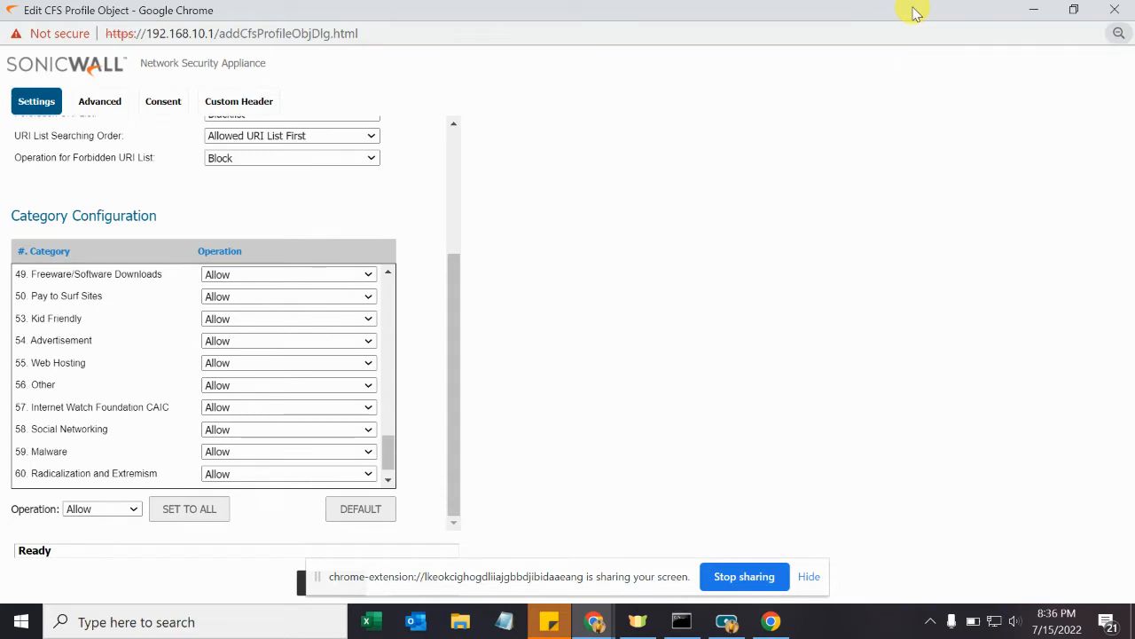
pyautogui.hotkey('ctrl', '-')
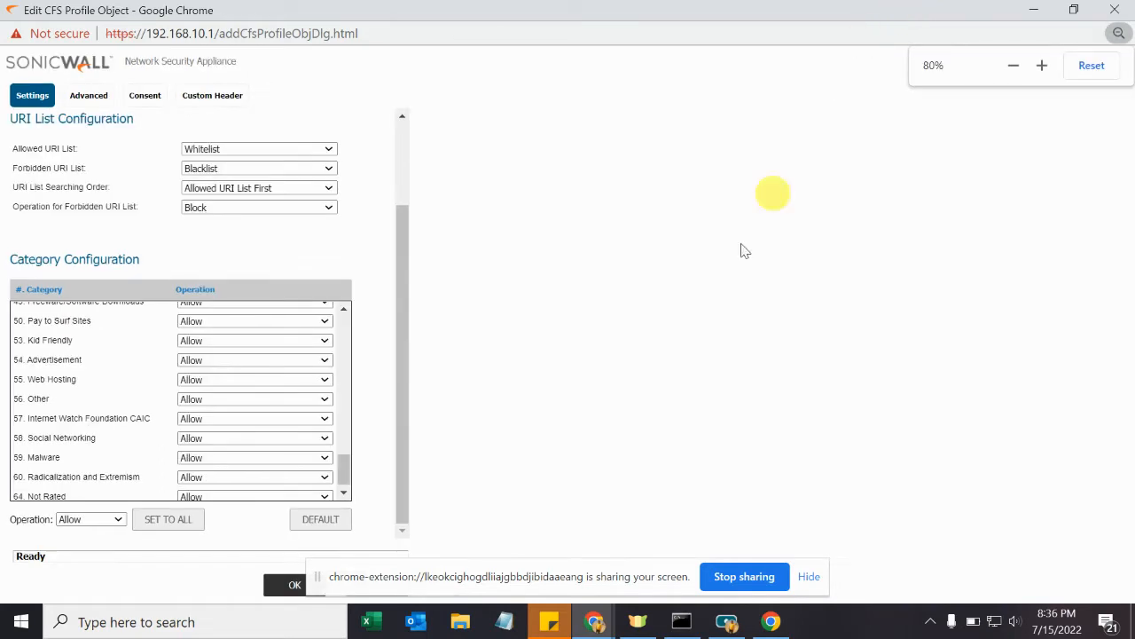
pyautogui.click(293, 584)
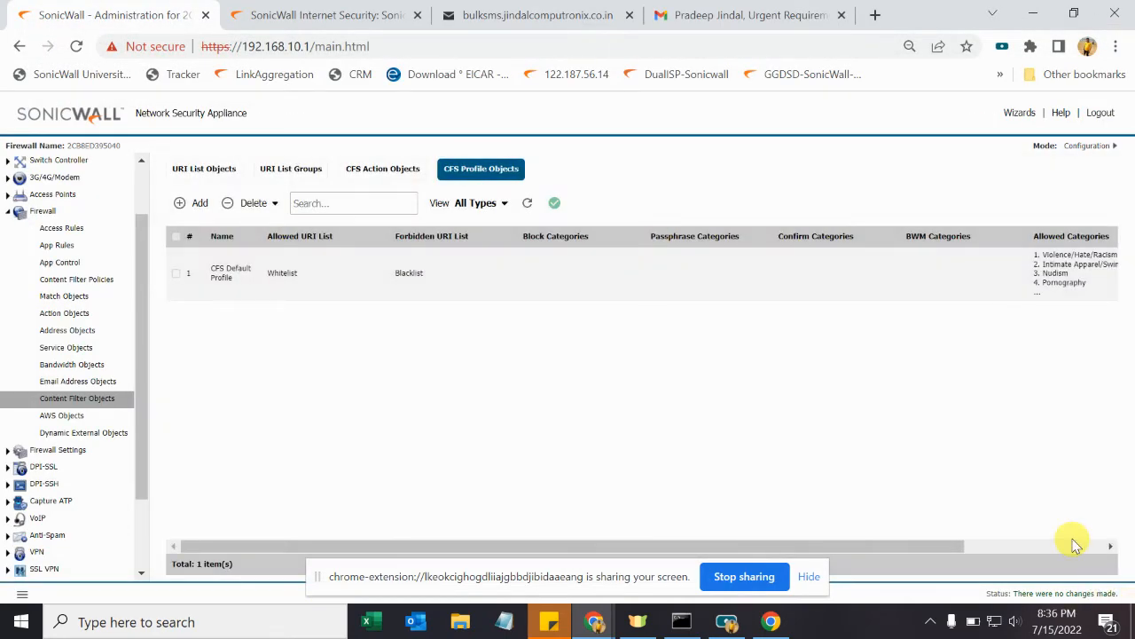
# Step: Examine the CFS Default Profile's general, advanced and custom header settings, and close its edit window
pyautogui.click(1089, 546)
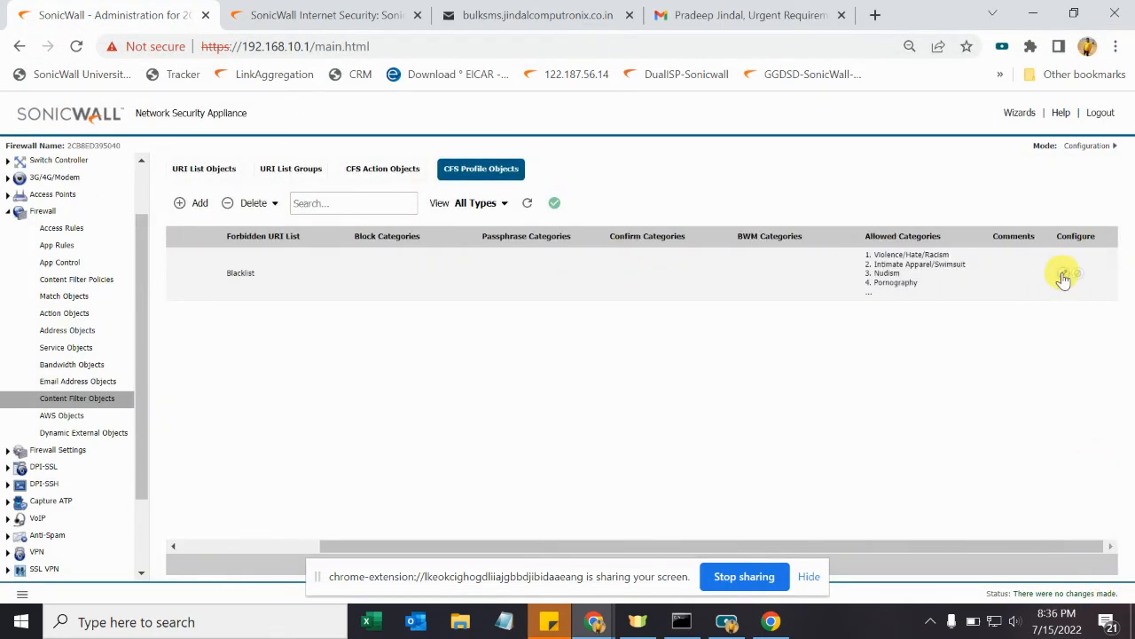
pyautogui.click(1060, 272)
pyautogui.click(399, 104)
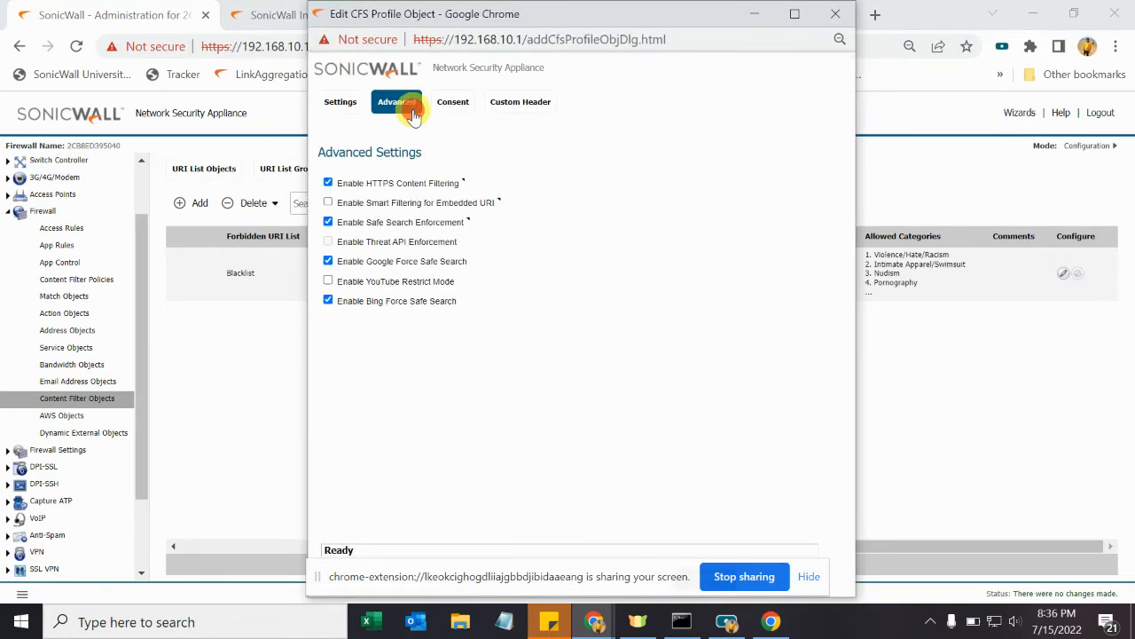
pyautogui.click(339, 102)
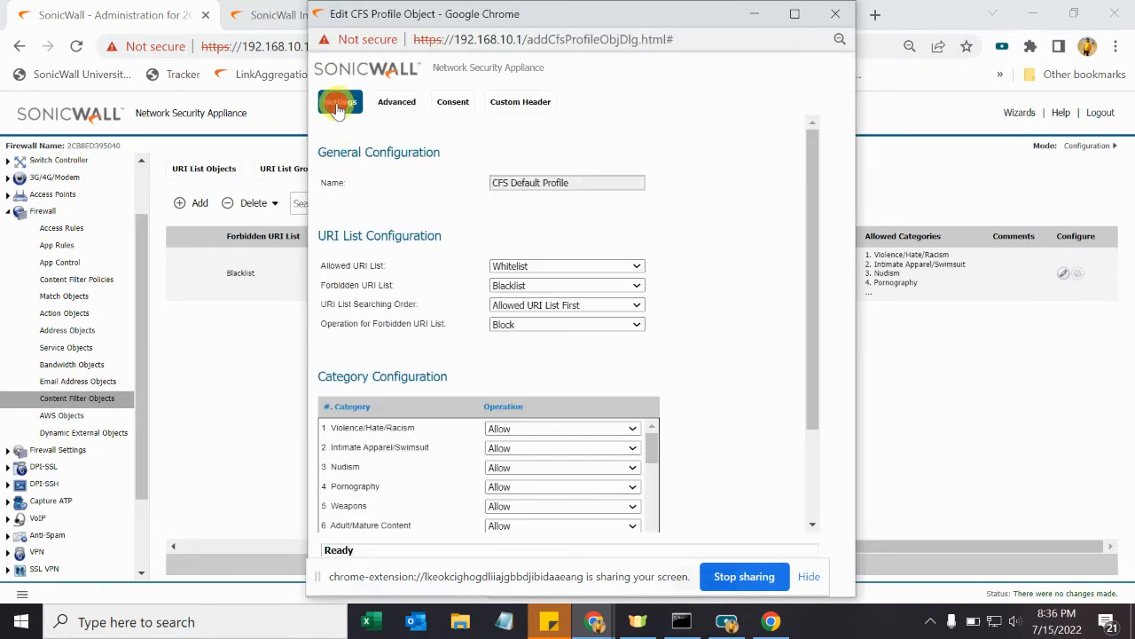
pyautogui.click(395, 102)
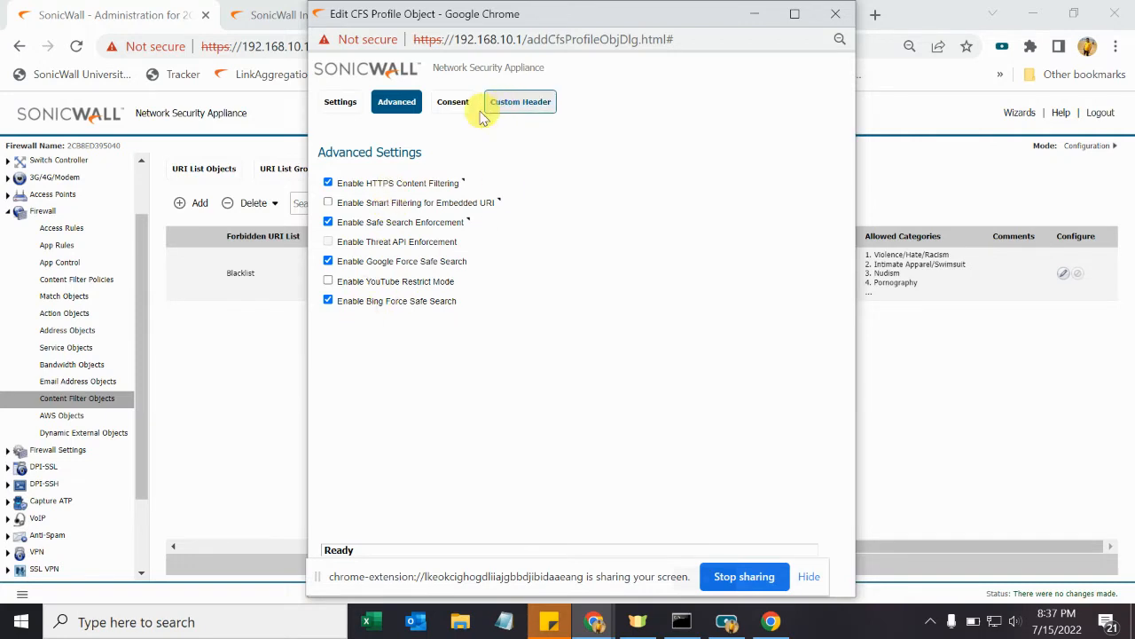
pyautogui.click(510, 104)
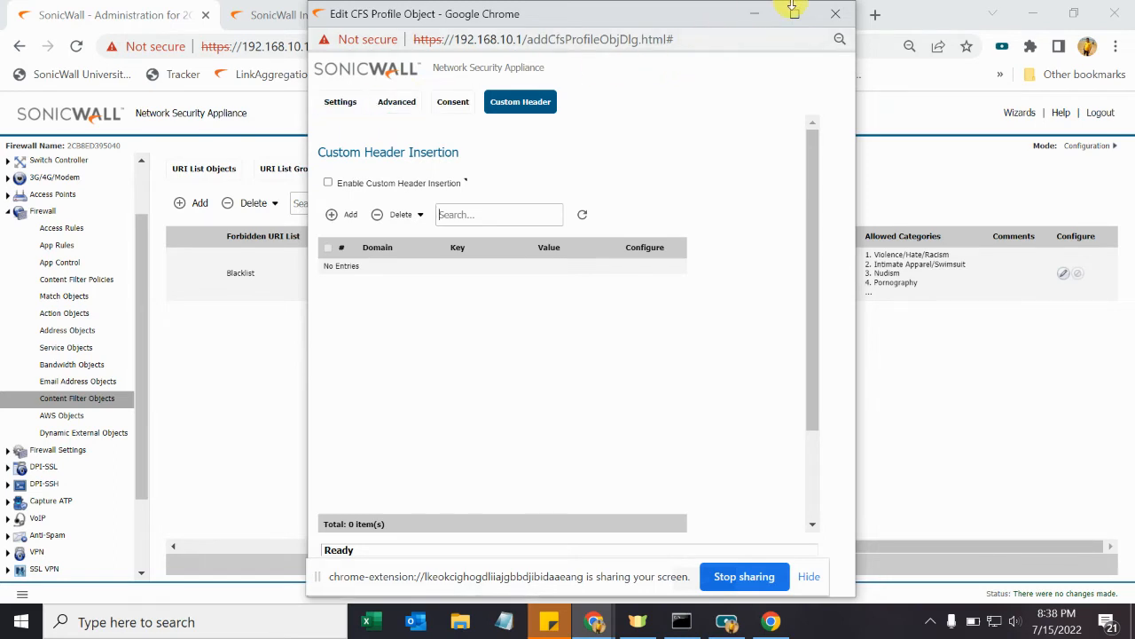
pyautogui.click(834, 16)
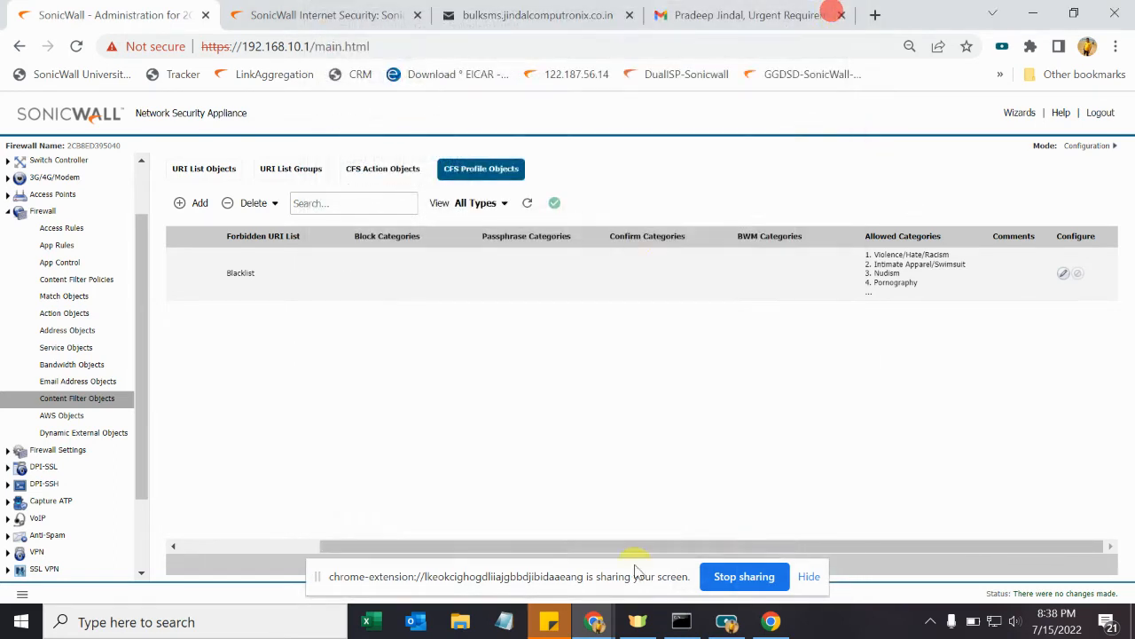
# Step: Load the send SMS page on bulksms.jindalcomputronix.co.in again to test access to the site
pyautogui.click(527, 12)
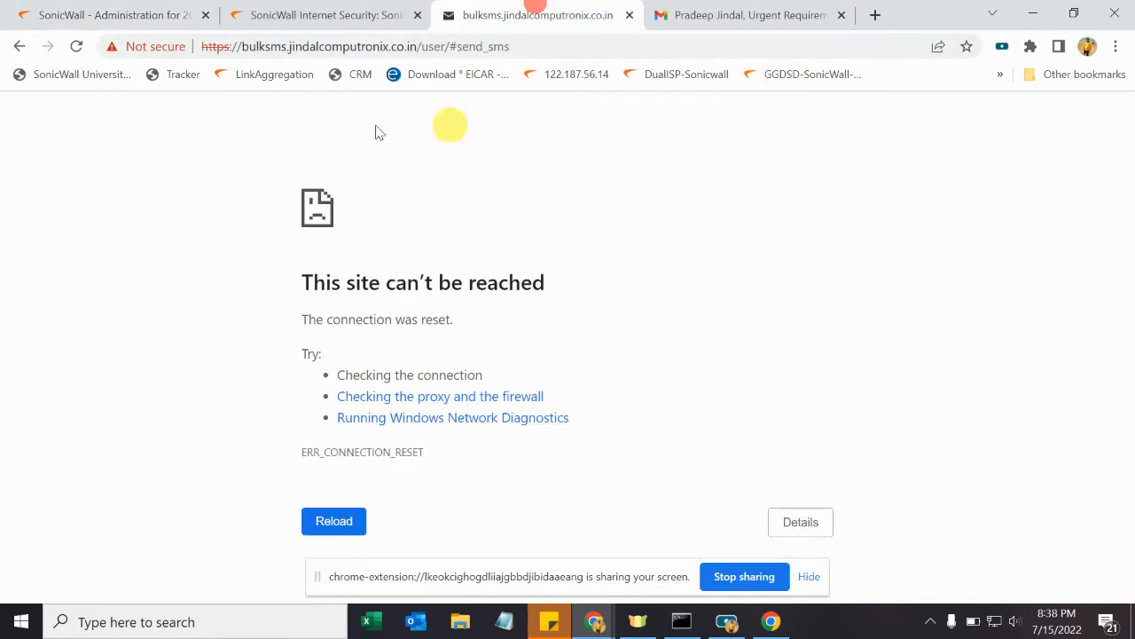
pyautogui.click(549, 46)
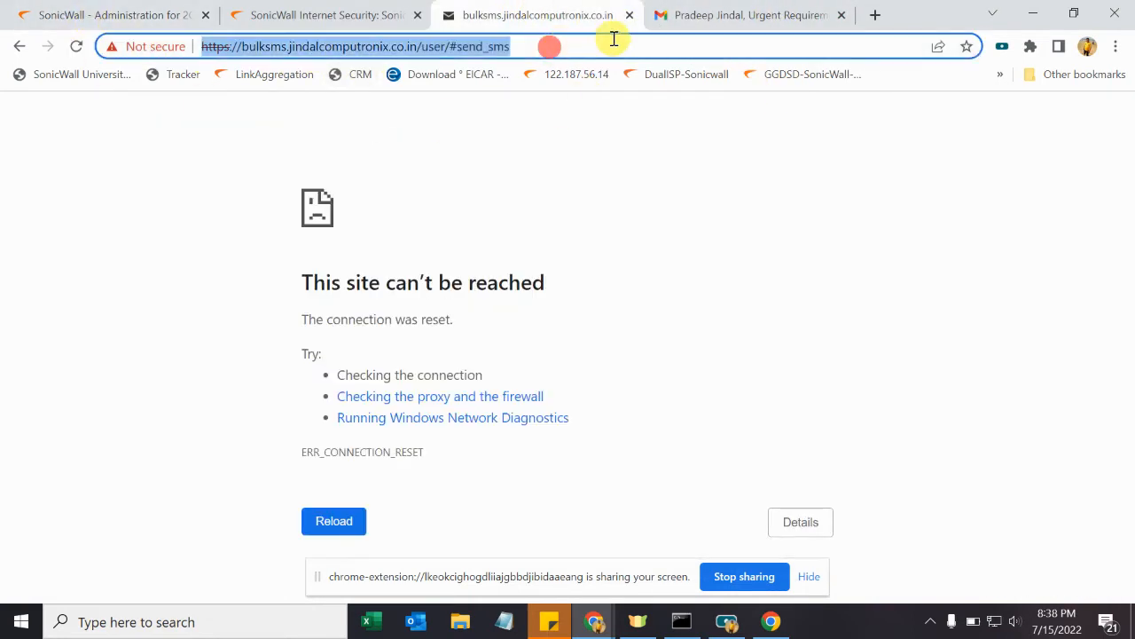
pyautogui.press('Return')
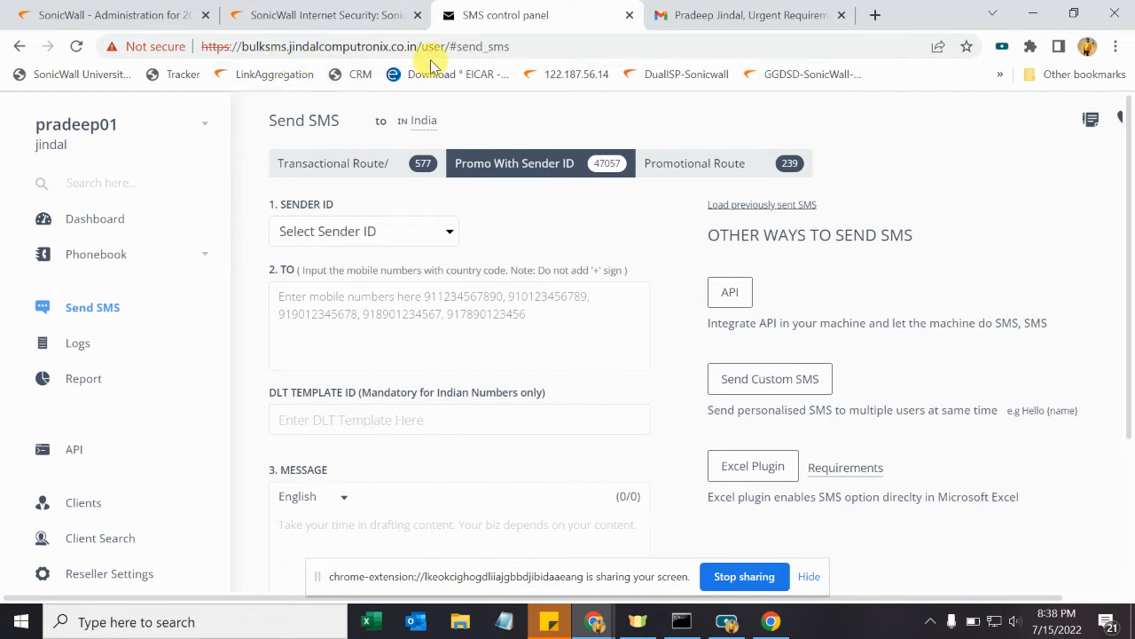
# Step: View the bulk SMS site's rating on SonicWall's Content Filtering Service page and highlight the address cfssupport.sonicwall.com
pyautogui.click(333, 17)
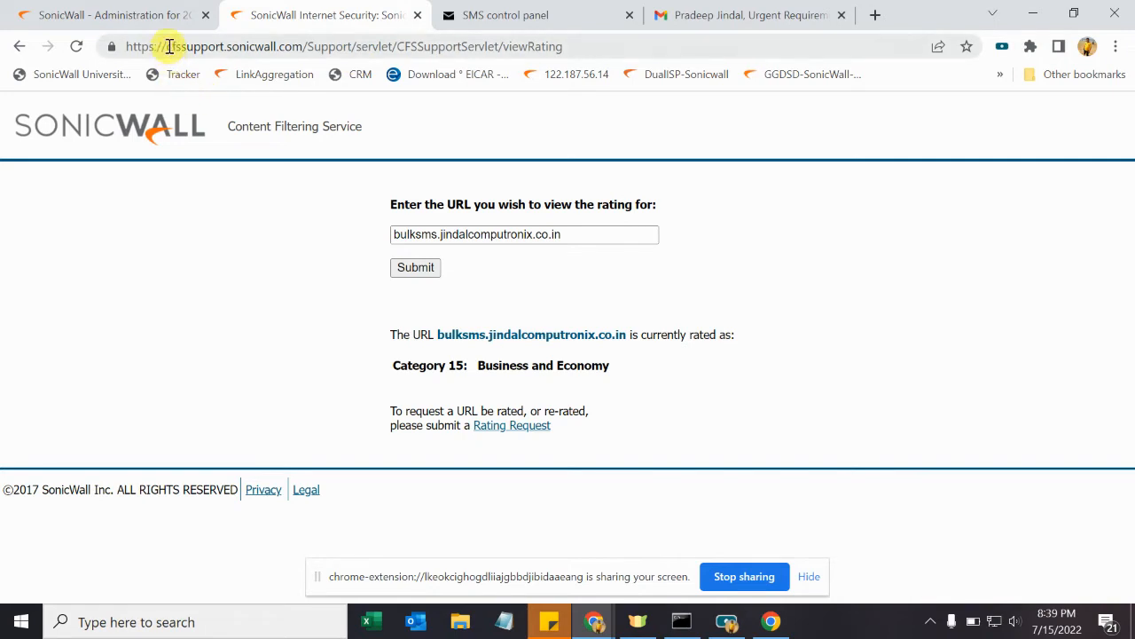
pyautogui.moveTo(167, 46); pyautogui.dragTo(298, 44)
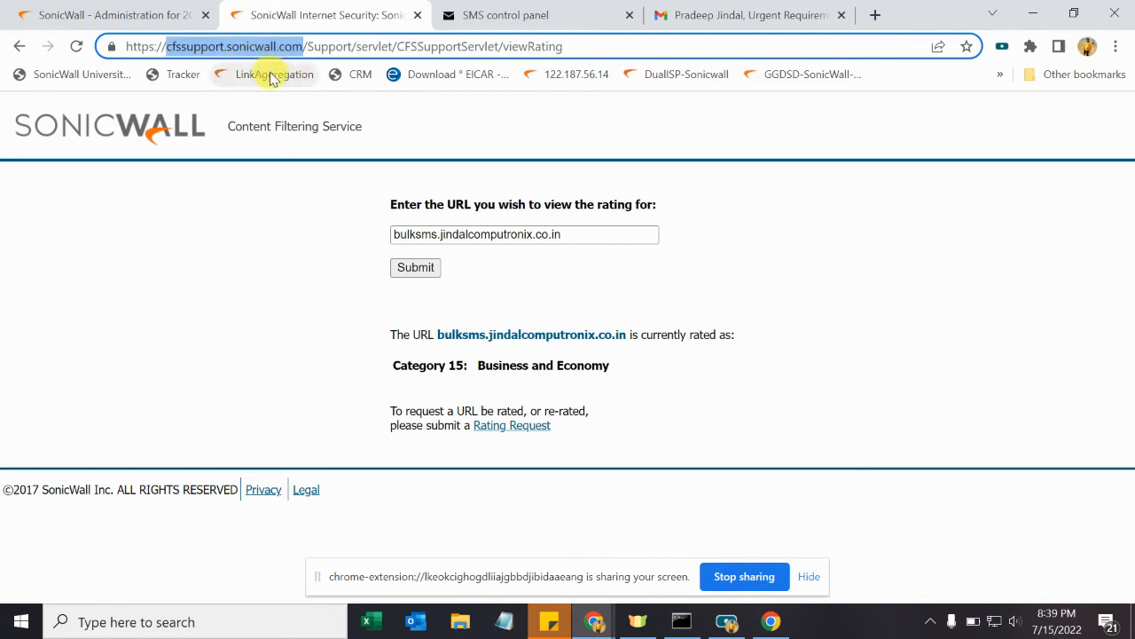
# Step: Submit google.com for a rating lookup on SonicWall's Content Filtering Service page
pyautogui.click(584, 235)
pyautogui.hotkey('ctrl', 'a')
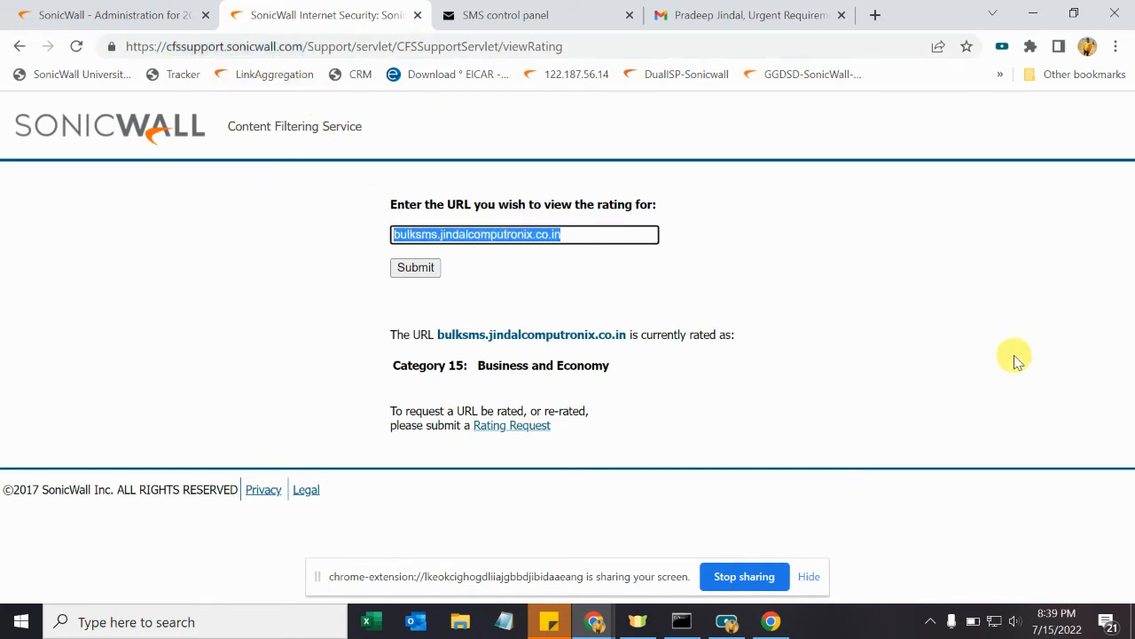
pyautogui.write('google.com')
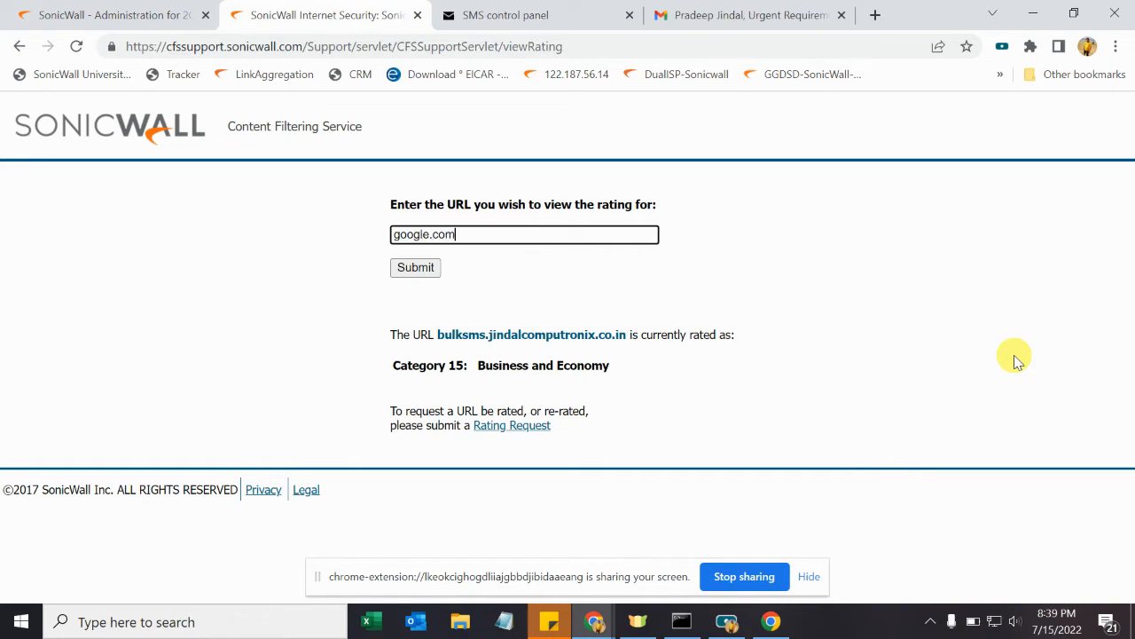
pyautogui.click(414, 268)
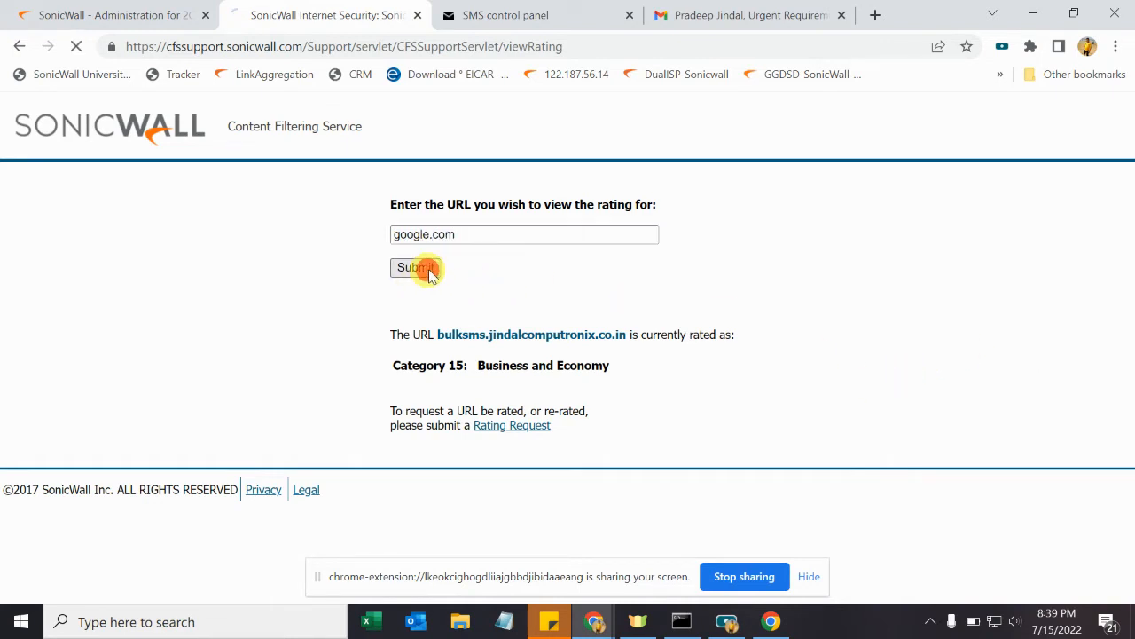
pyautogui.click(395, 270)
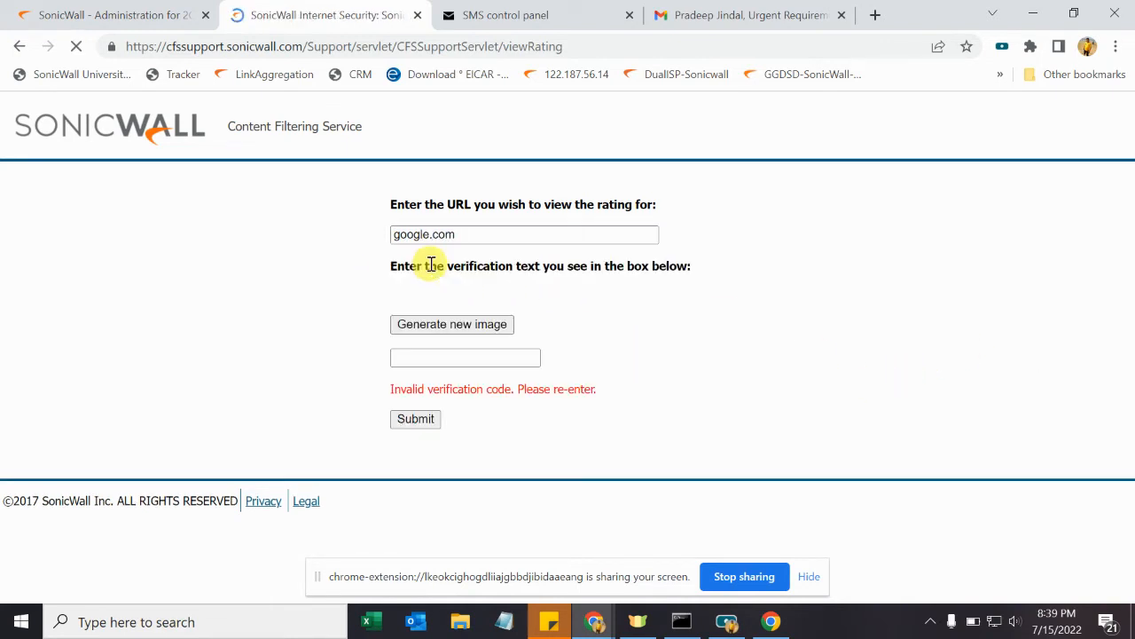
# Step: Submit the image's verification text for the google.com lookup and highlight the category name in the rating
pyautogui.click(452, 390)
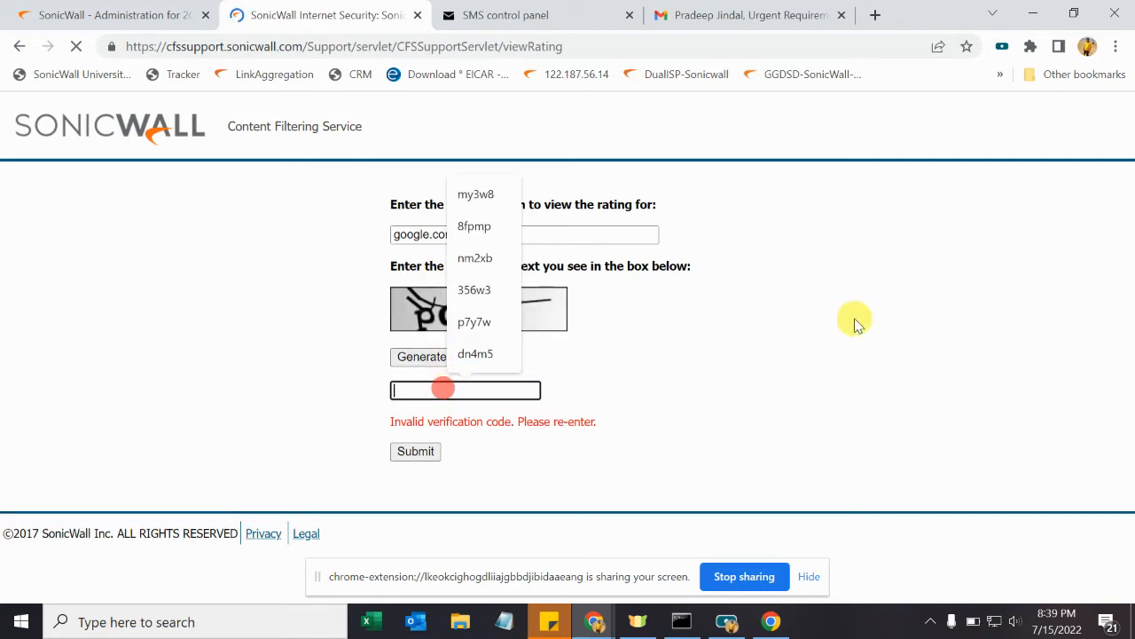
pyautogui.click(397, 390)
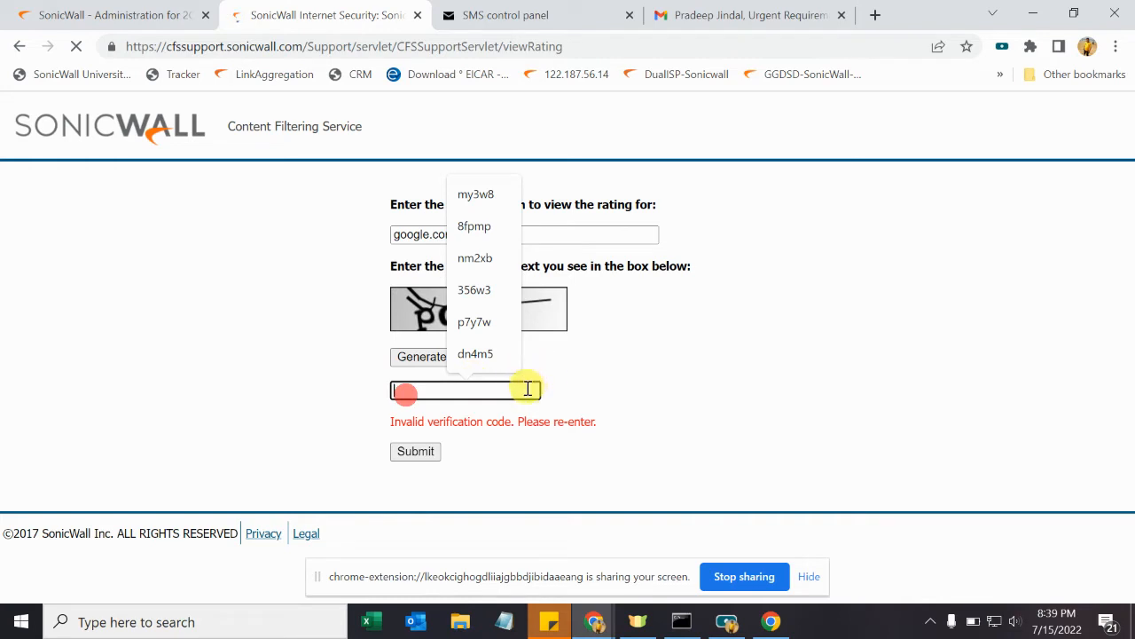
pyautogui.click(664, 356)
pyautogui.click(478, 393)
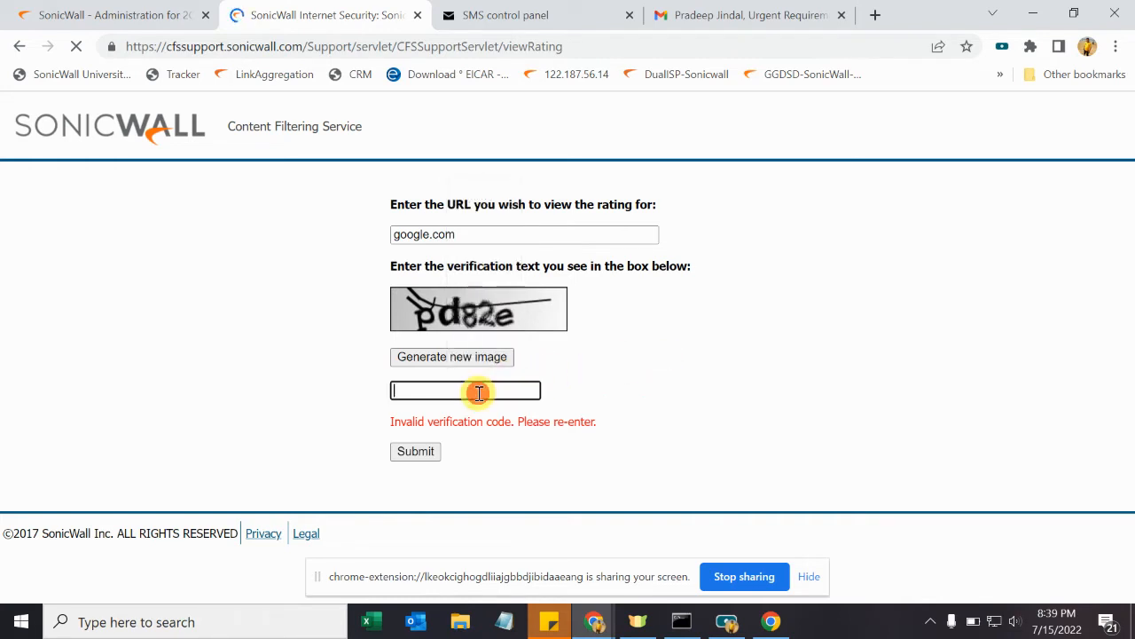
pyautogui.write('pd8')
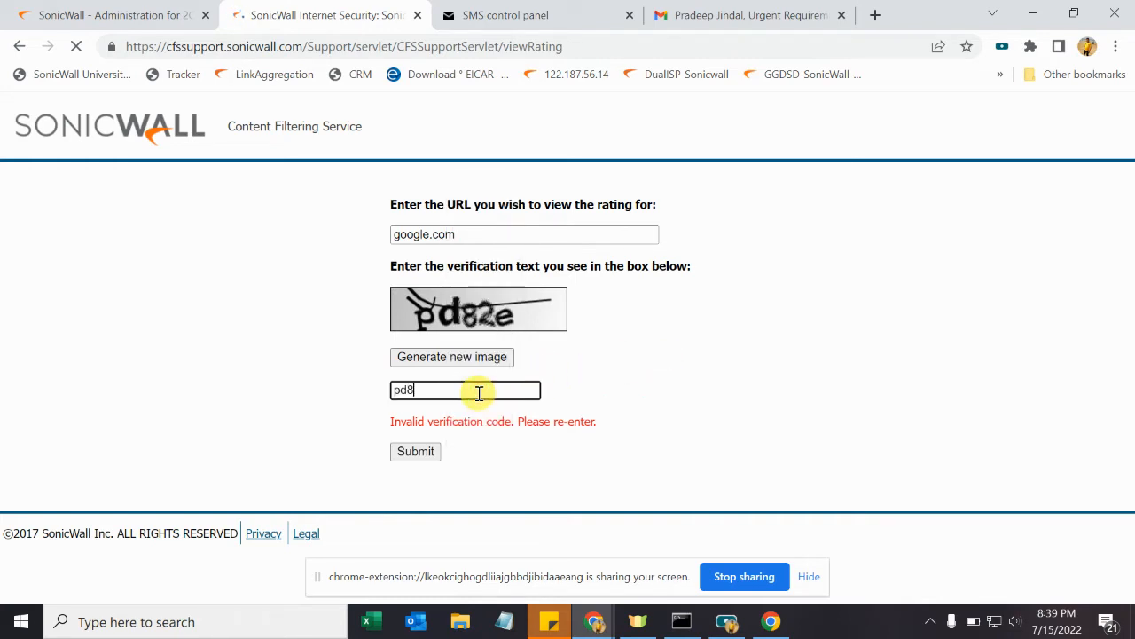
pyautogui.write('2e')
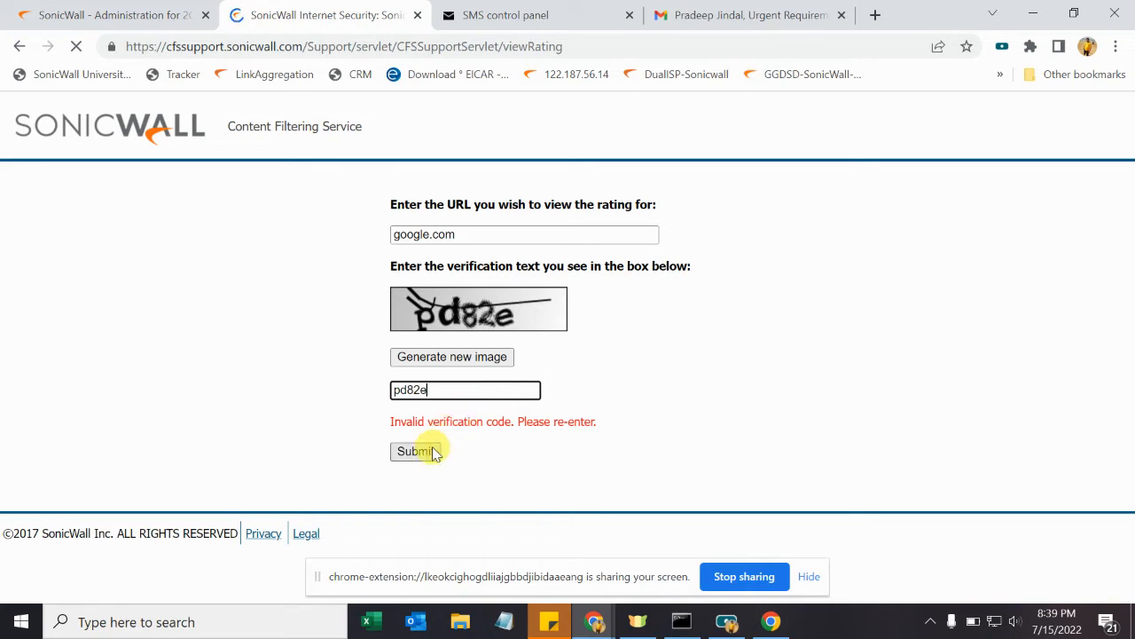
pyautogui.click(433, 452)
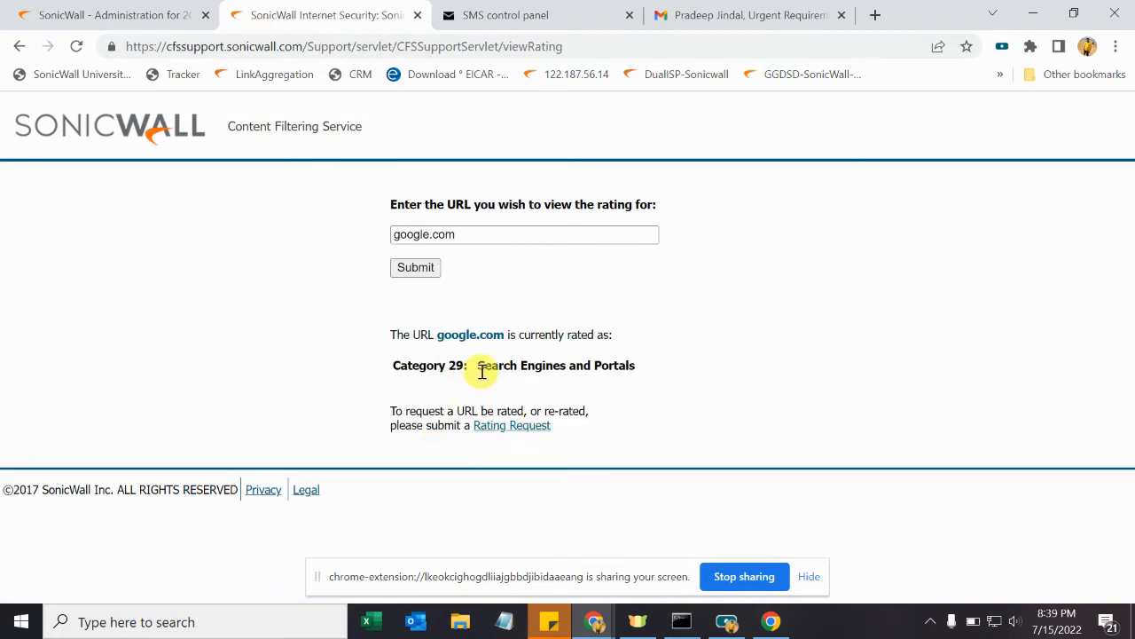
pyautogui.moveTo(479, 366); pyautogui.dragTo(625, 365)
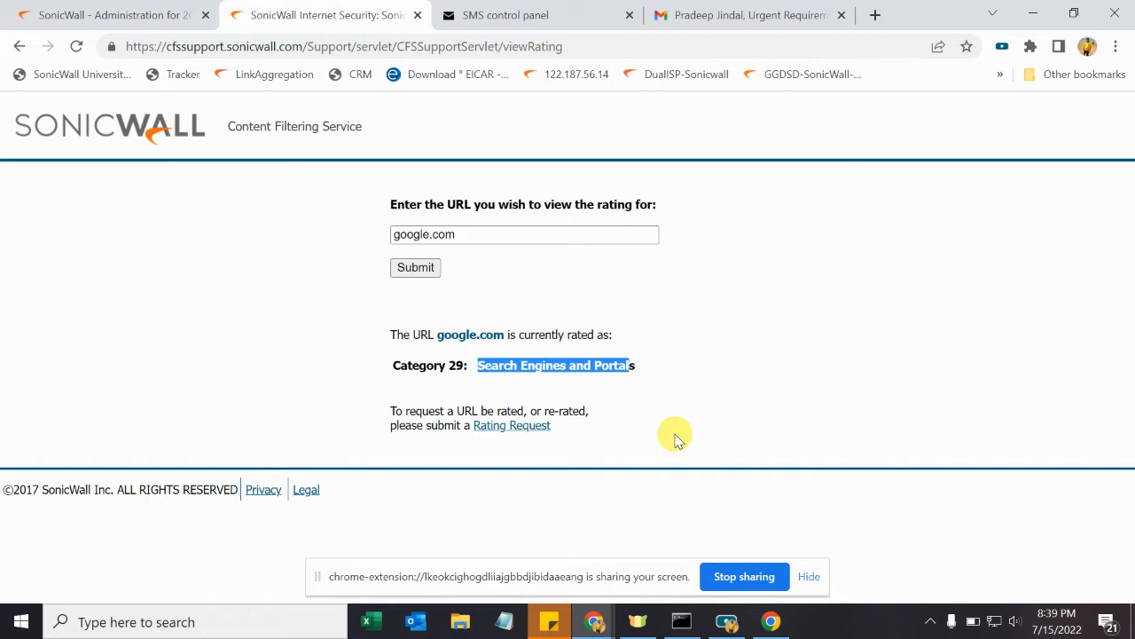
# Step: Close the SMS control panel page and set category 15, Business and Economy, to Block in the firewall's CFS Default Profile
pyautogui.click(123, 16)
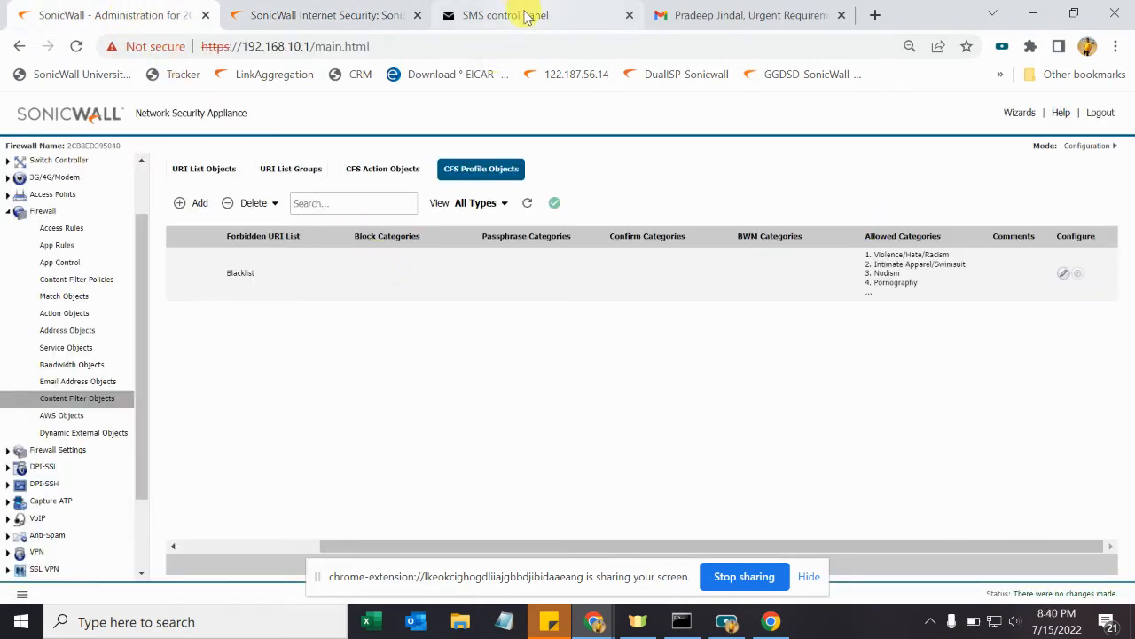
pyautogui.click(628, 15)
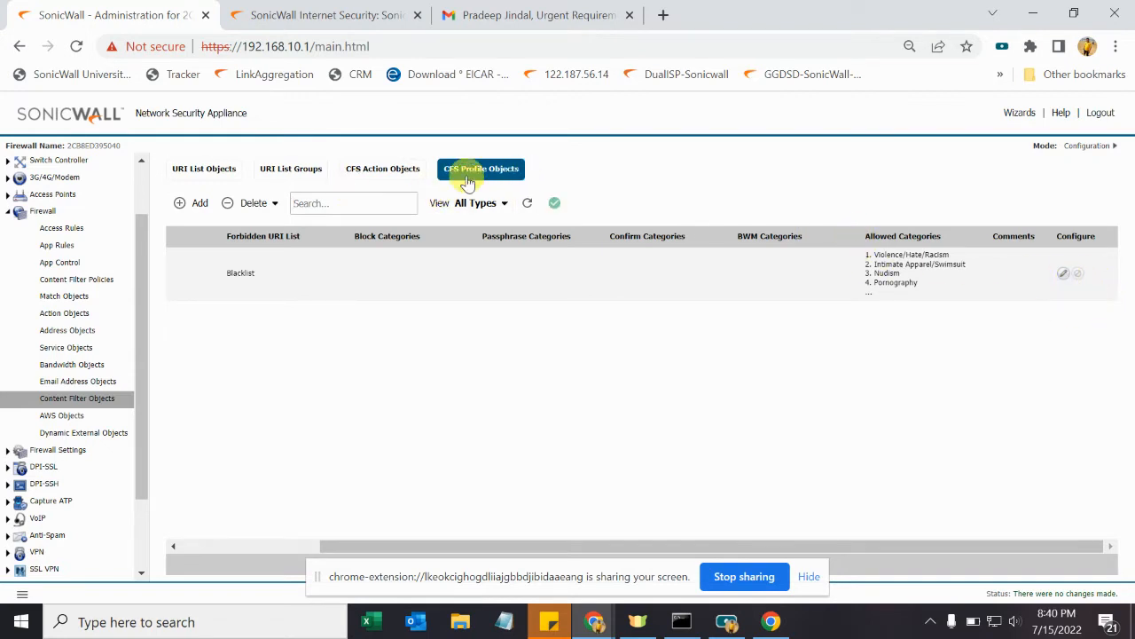
pyautogui.click(1063, 273)
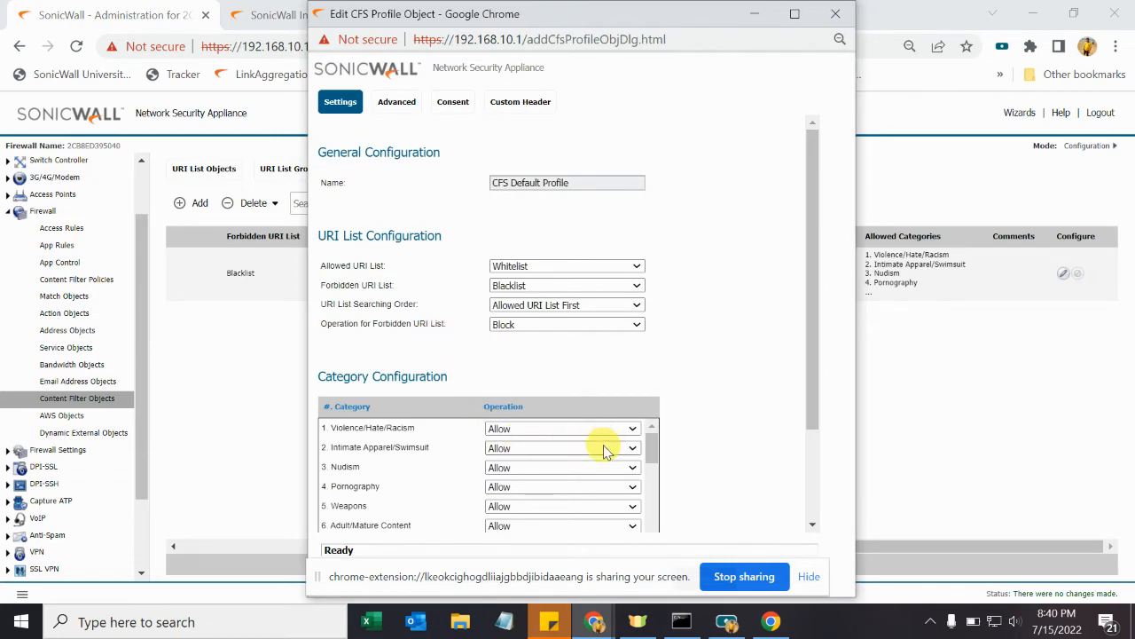
pyautogui.scroll(-1, 601, 448)
pyautogui.moveTo(815, 399); pyautogui.dragTo(806, 487)
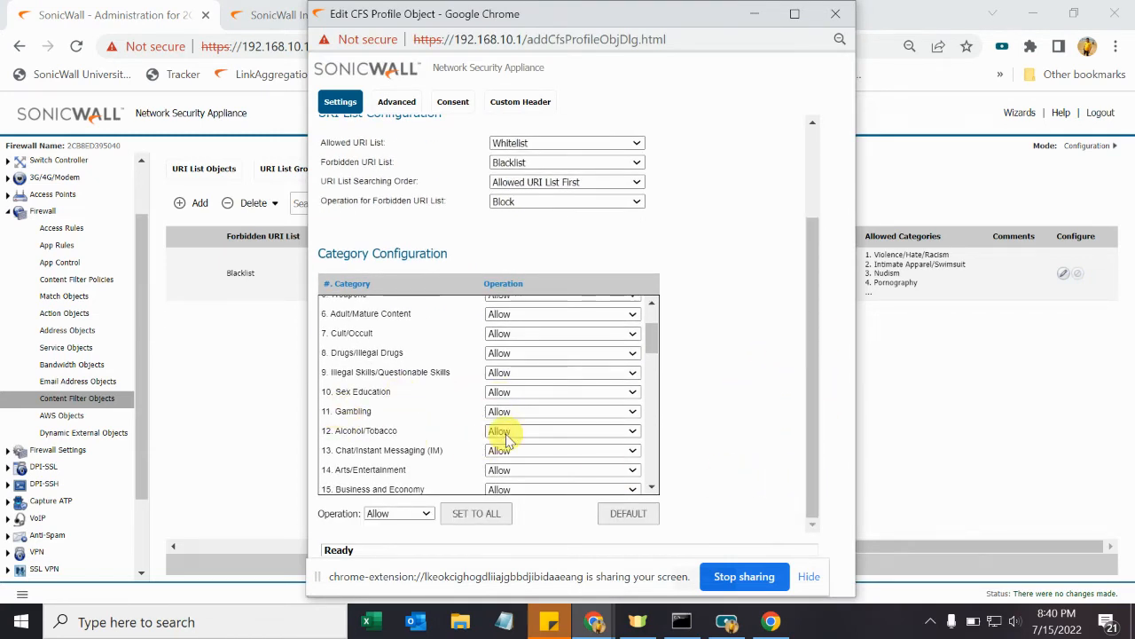
pyautogui.click(532, 489)
pyautogui.click(520, 512)
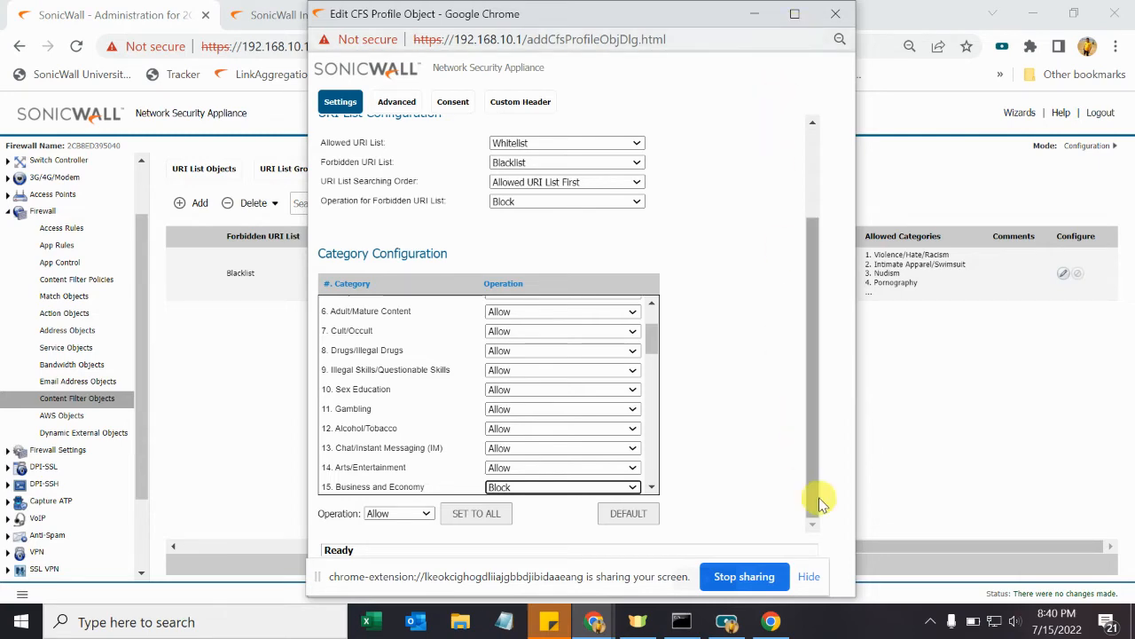
# Step: Reduce the profile window's zoom to 67%, move the window aside and save the CFS Default Profile
pyautogui.hotkey('ctrl', '-')
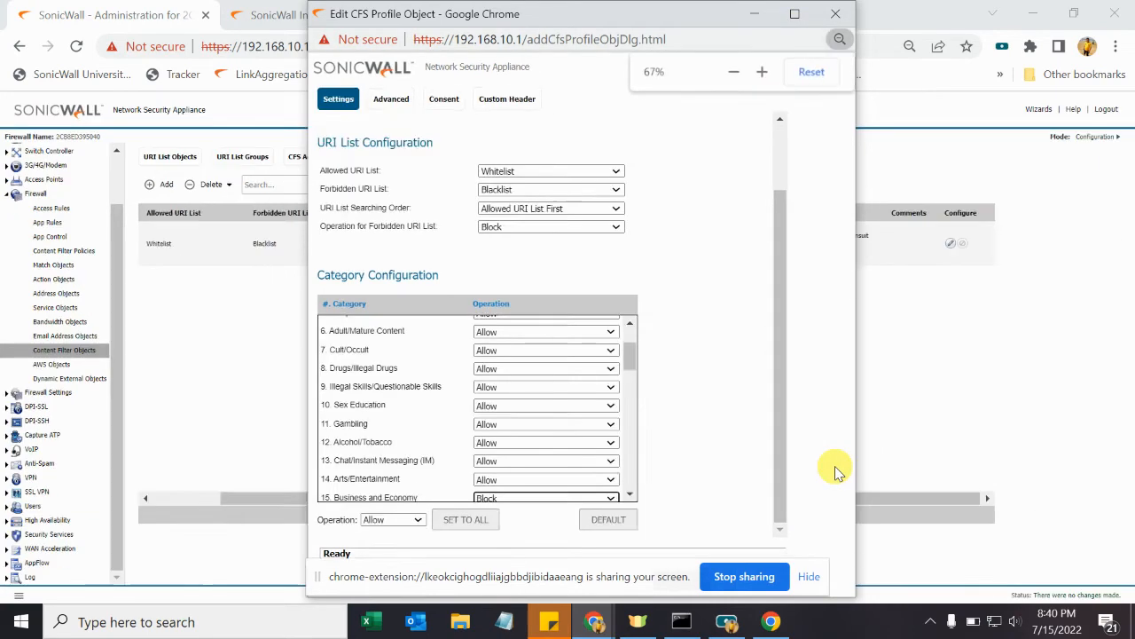
pyautogui.moveTo(556, 24); pyautogui.dragTo(842, 32)
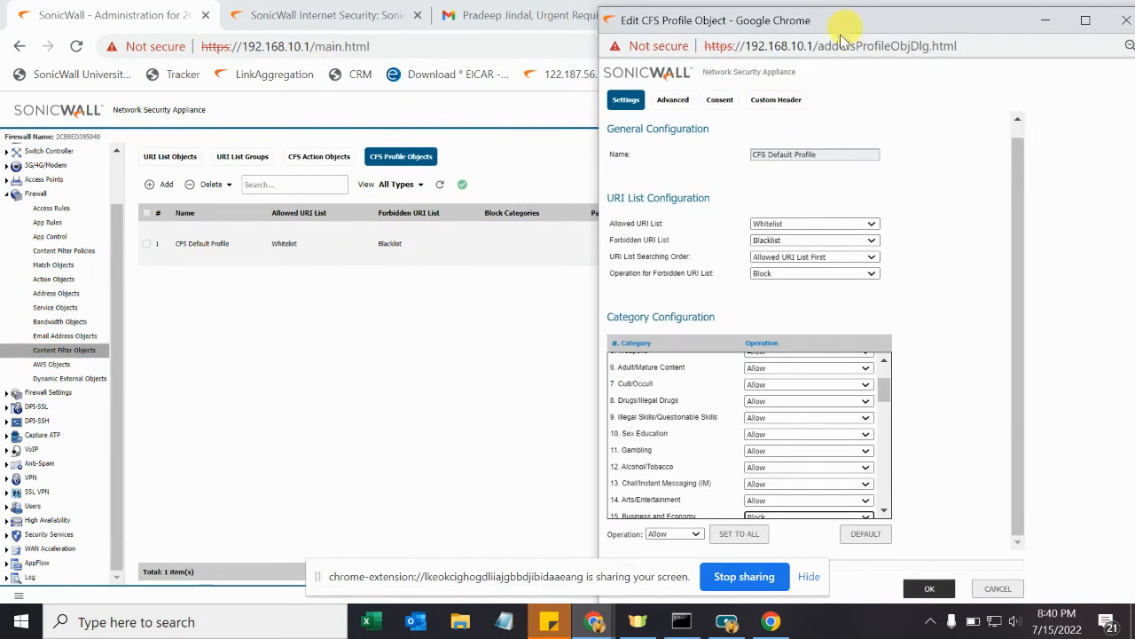
pyautogui.click(956, 586)
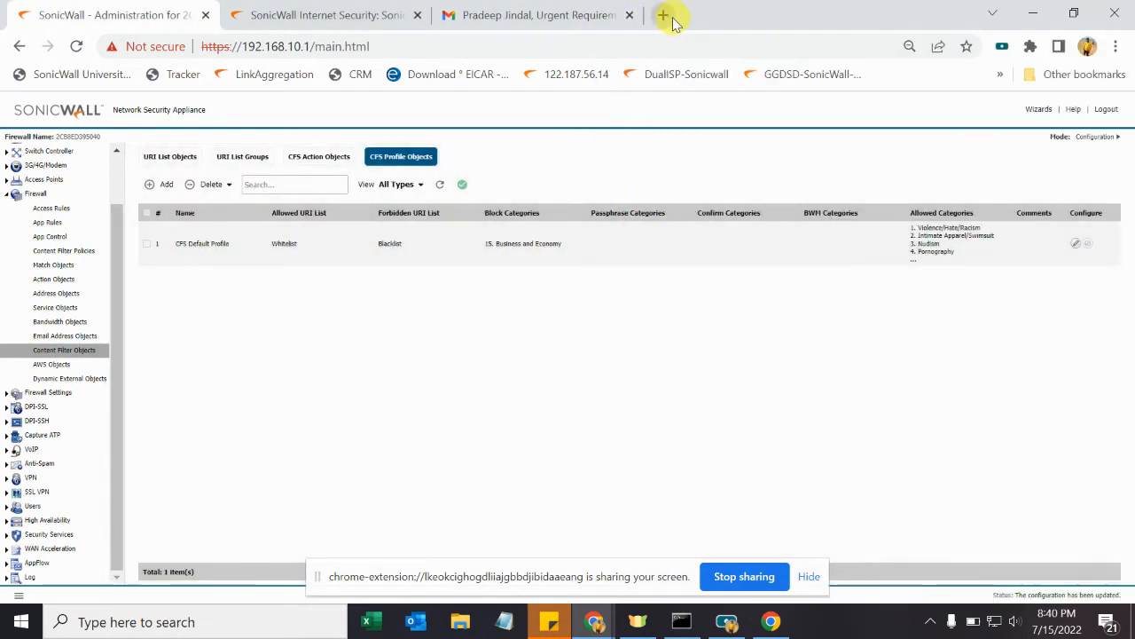
# Step: Test bulksms.jindalcomputronix.co.in in a new browser tab and highlight the block policy name on the page
pyautogui.click(665, 18)
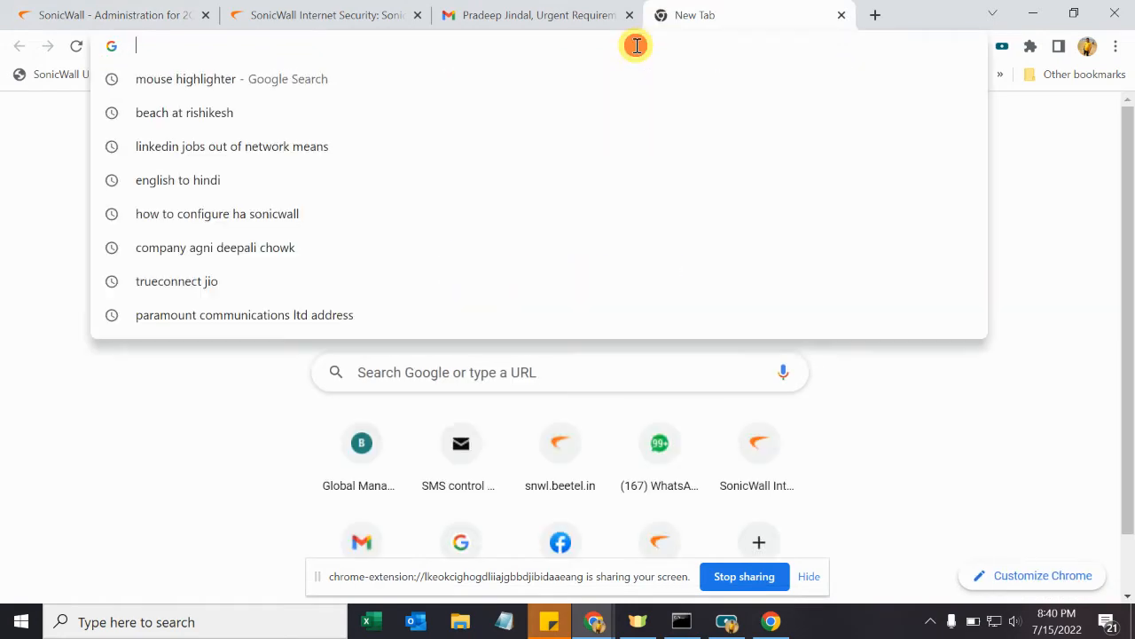
pyautogui.write('bulksms.jindalcomputronix.co.in')
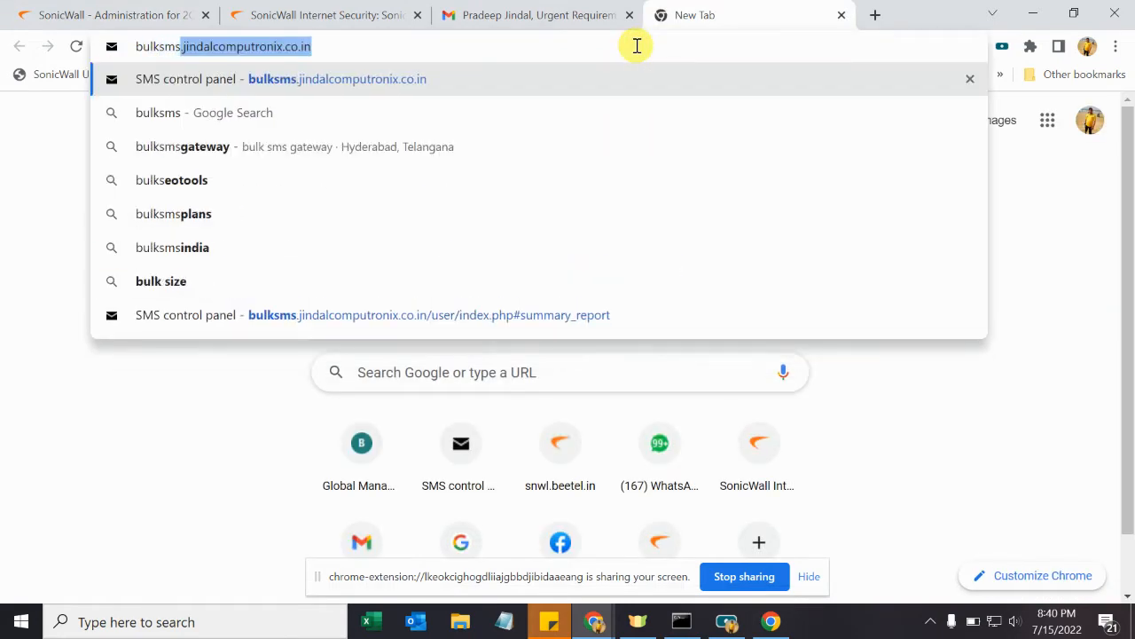
pyautogui.press('Return')
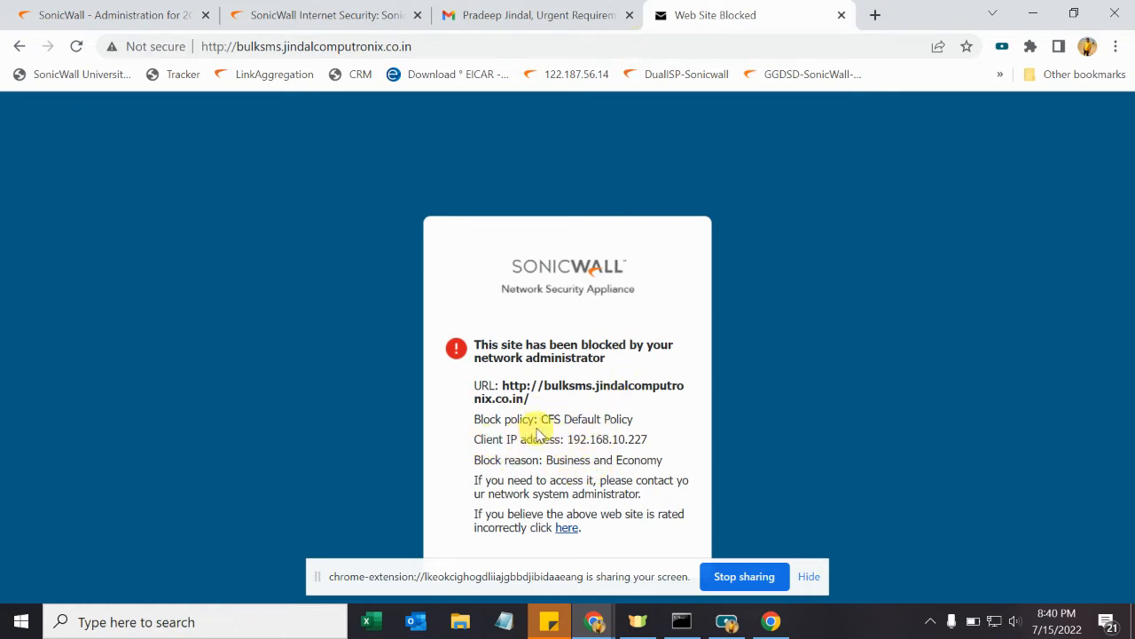
pyautogui.moveTo(542, 420); pyautogui.dragTo(634, 424)
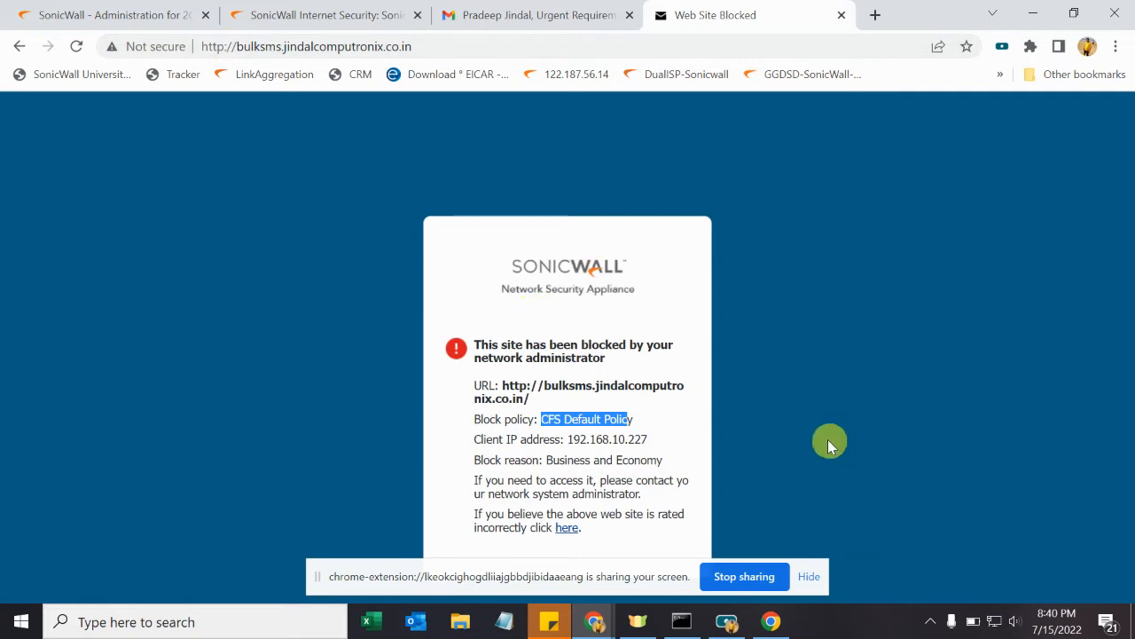
# Step: Change the bulk SMS site's address from http to https and load it to test secure access
pyautogui.click(222, 46)
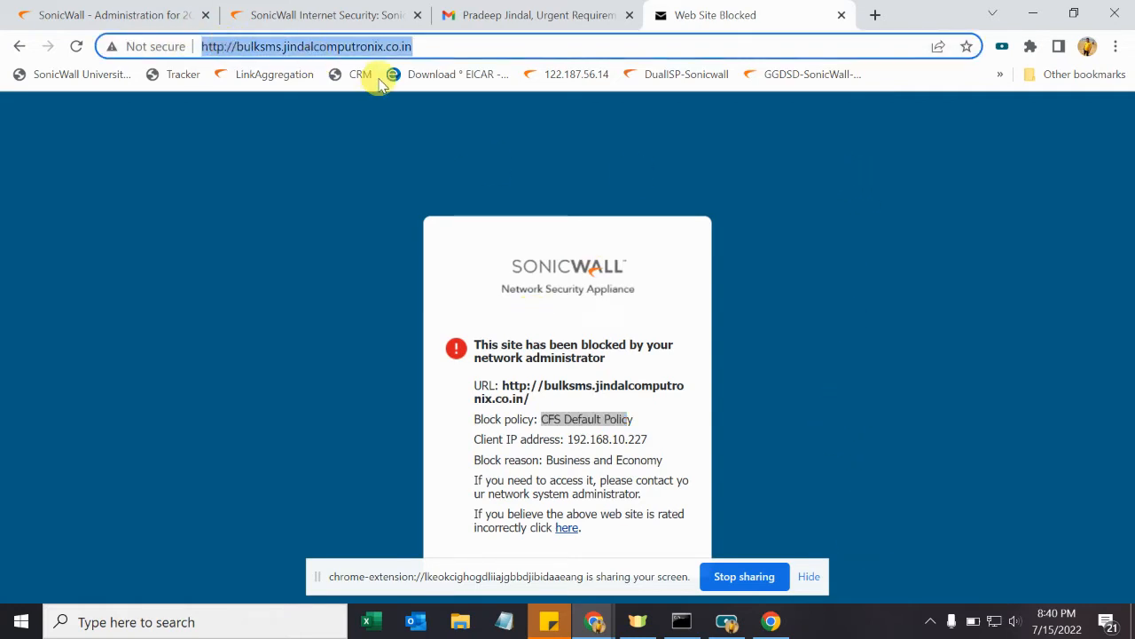
pyautogui.press('Home')
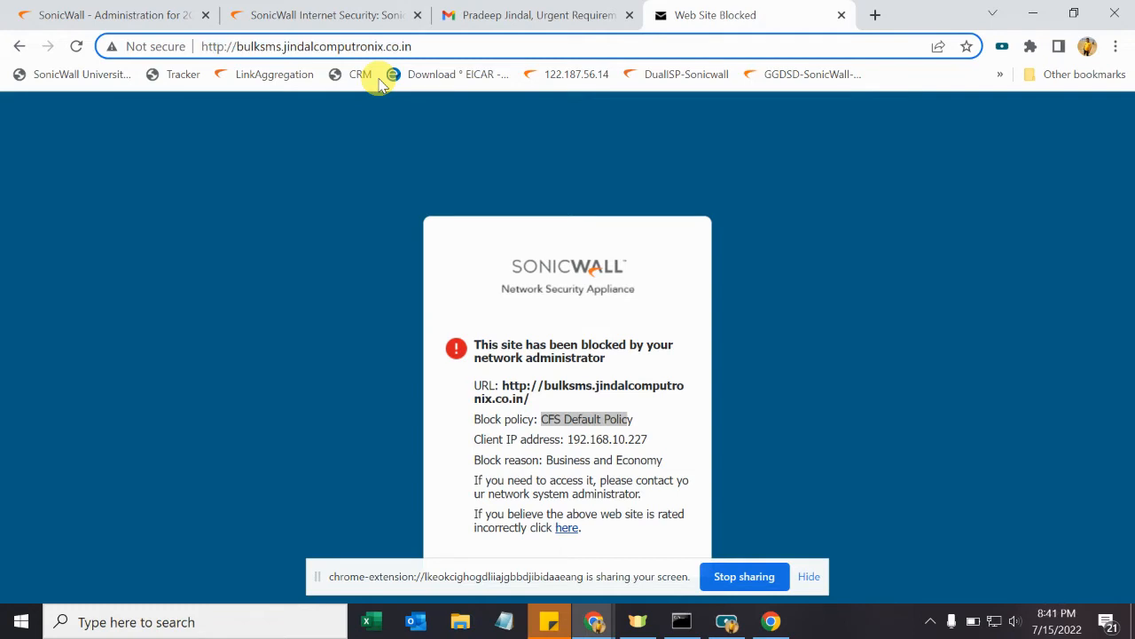
pyautogui.write('s')
pyautogui.press('Return')
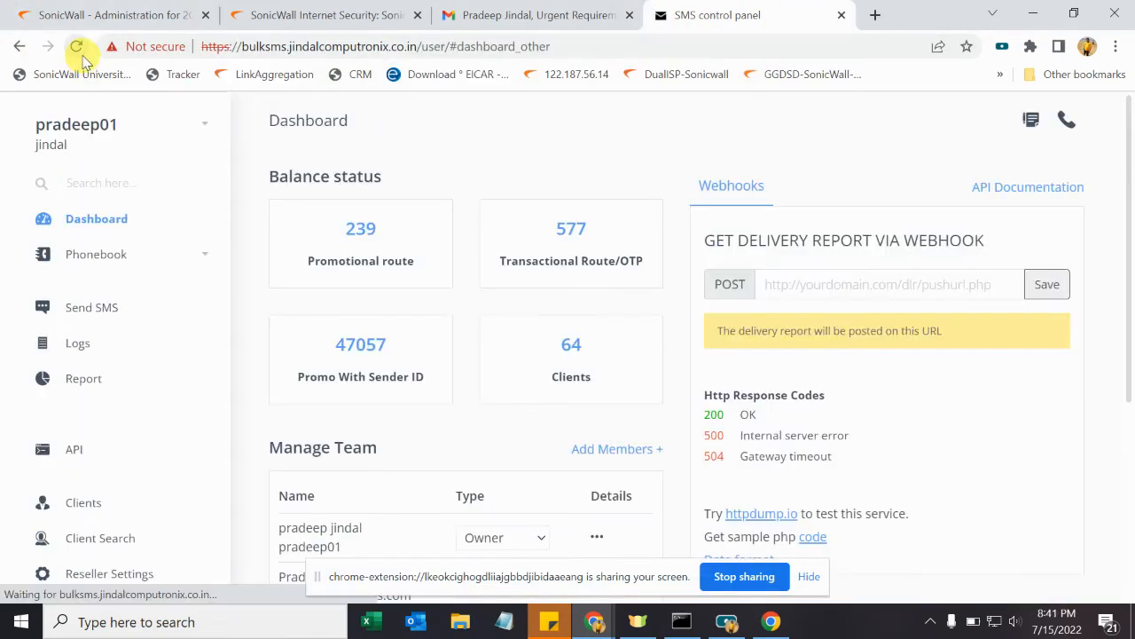
# Step: Test bulksms.jindalcomputronix.co.in in a new Incognito window
pyautogui.click(1115, 46)
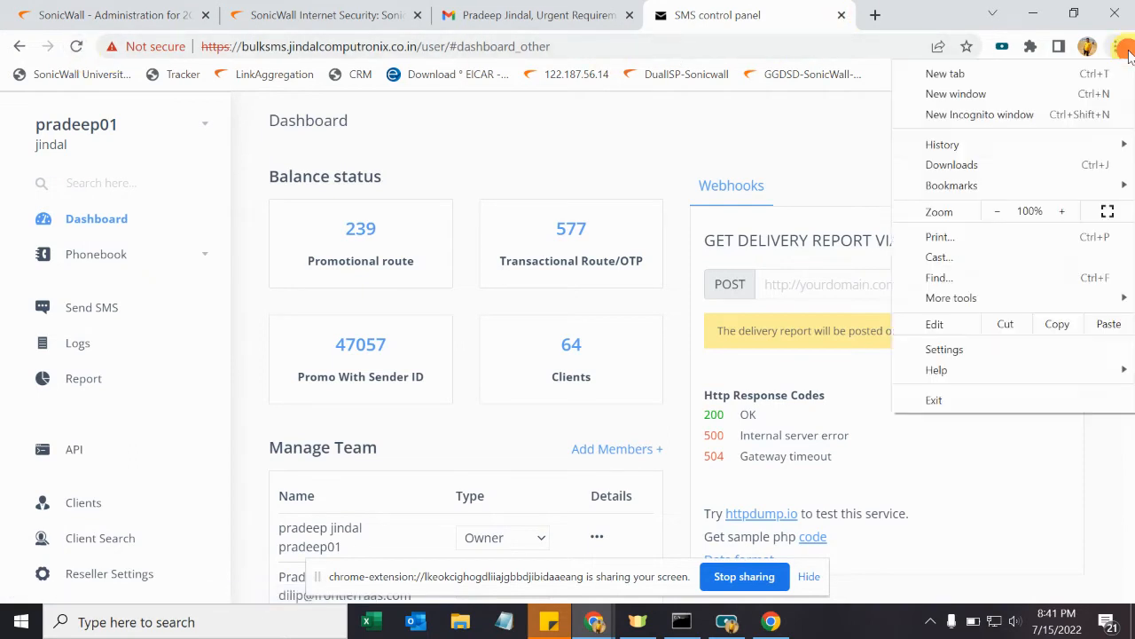
pyautogui.click(1007, 115)
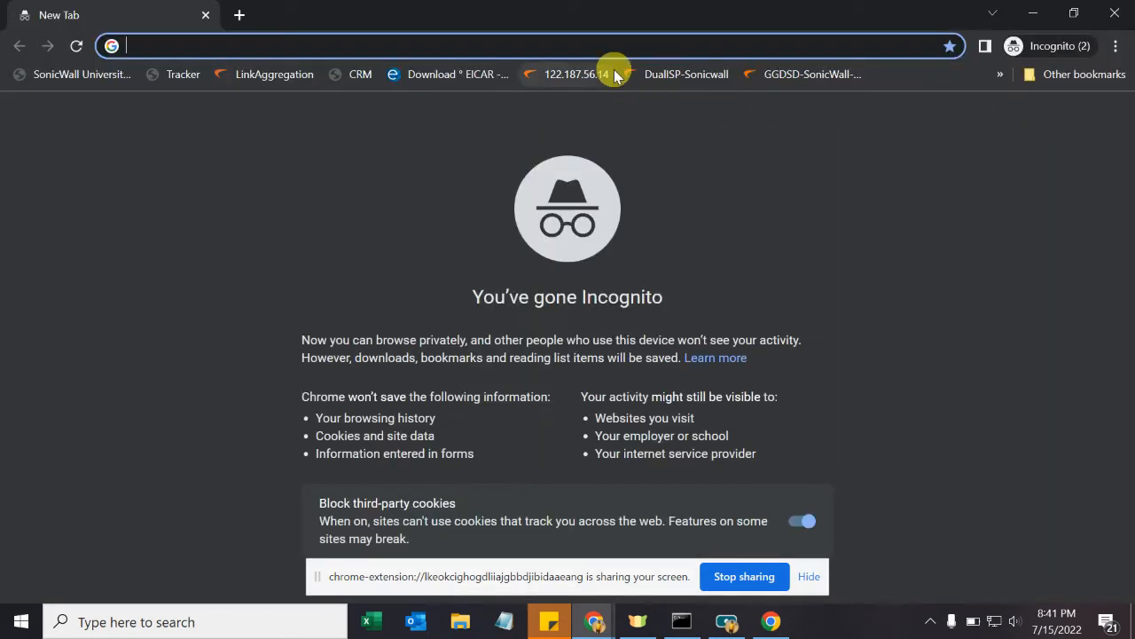
pyautogui.write('bulksms')
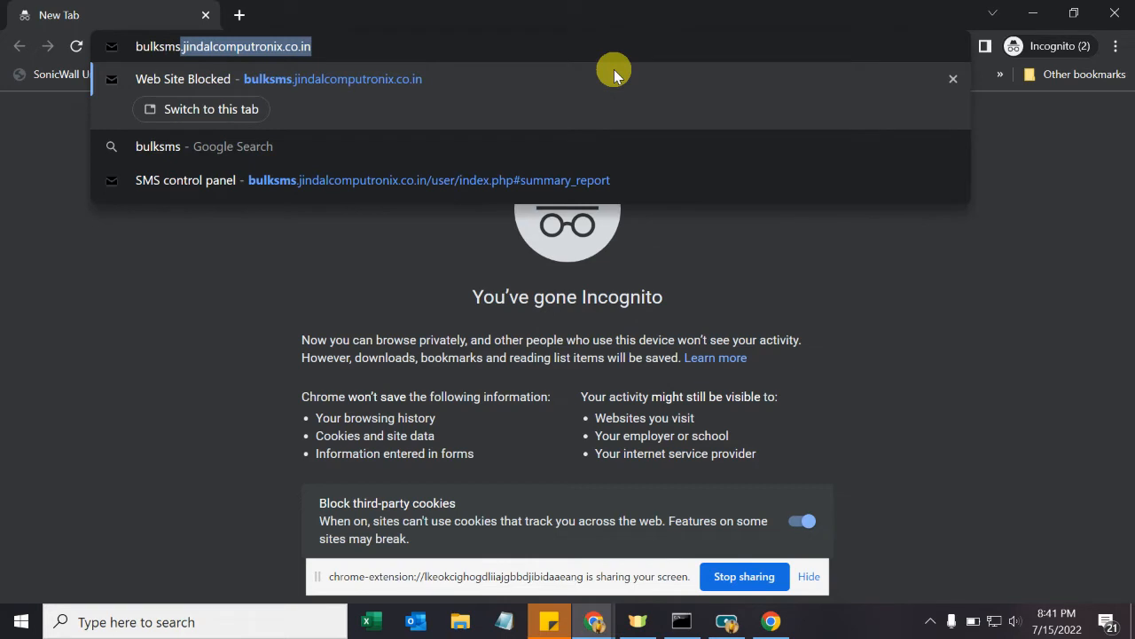
pyautogui.press('Return')
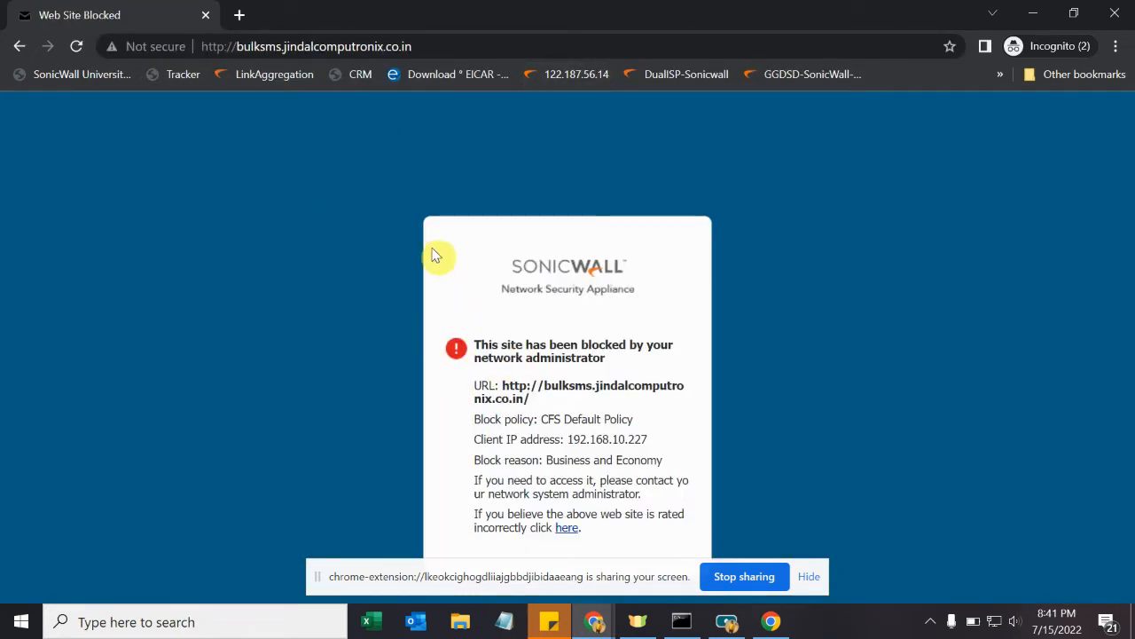
# Step: Load the bulk SMS site over https in the Incognito window, and leave that window and close the SMS control panel page
pyautogui.click(228, 48)
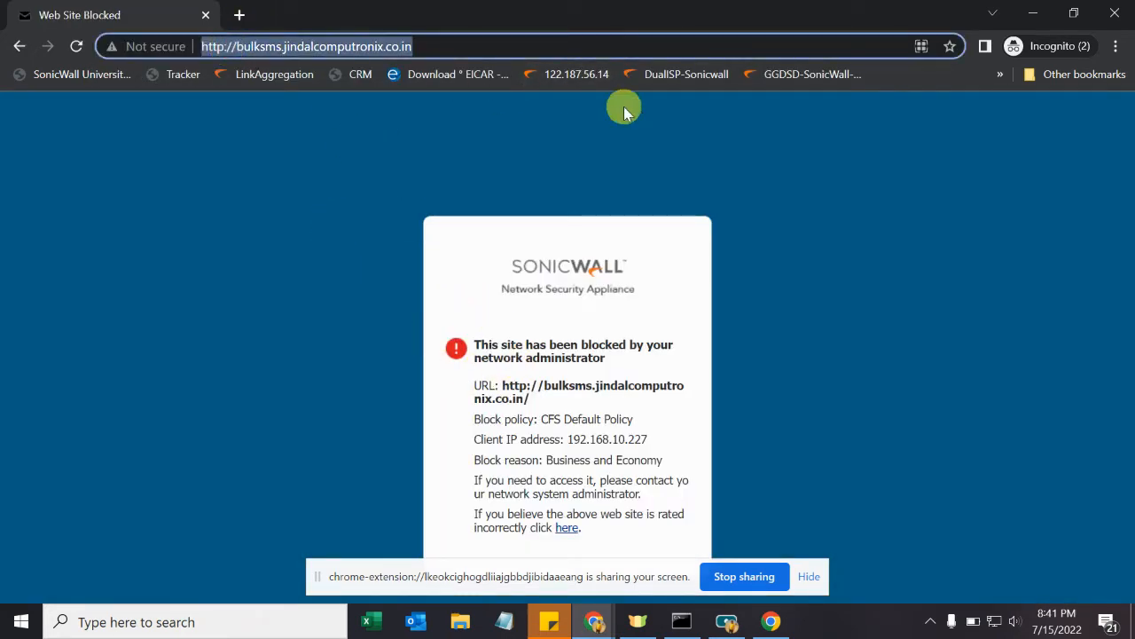
pyautogui.press('Right')
pyautogui.press('Left')
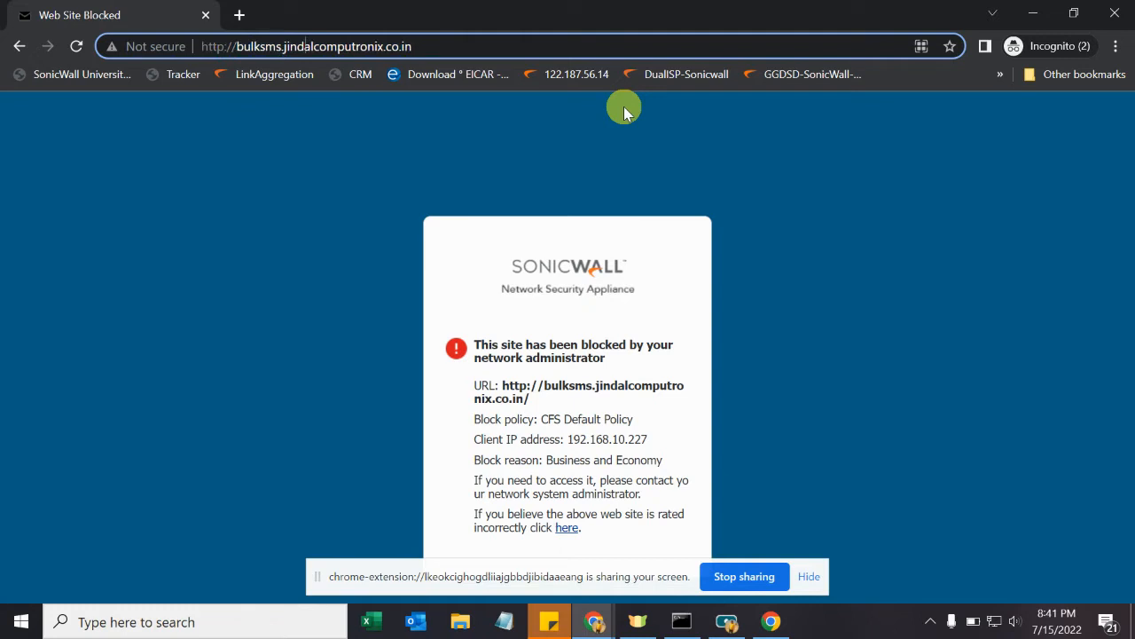
pyautogui.write('s')
pyautogui.press('Return')
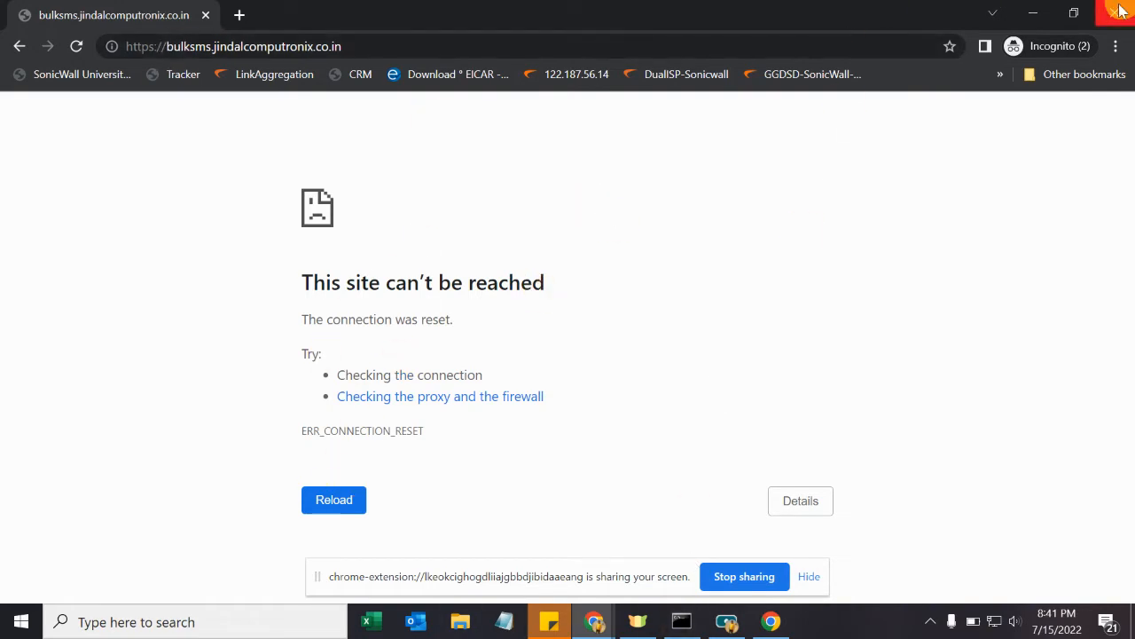
pyautogui.click(1047, 12)
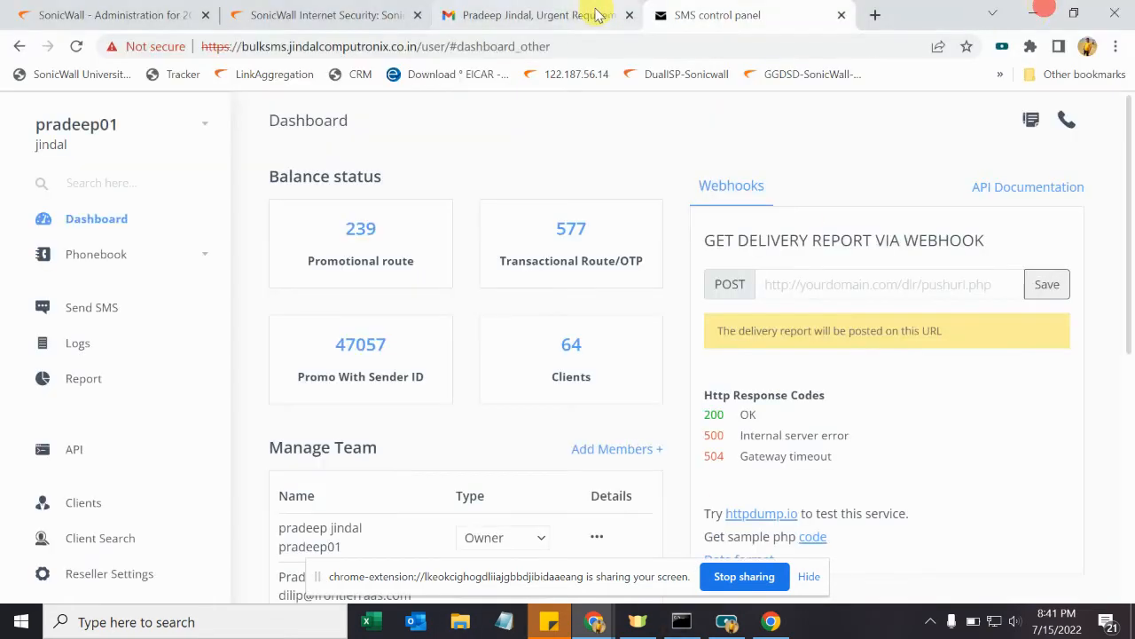
pyautogui.click(842, 16)
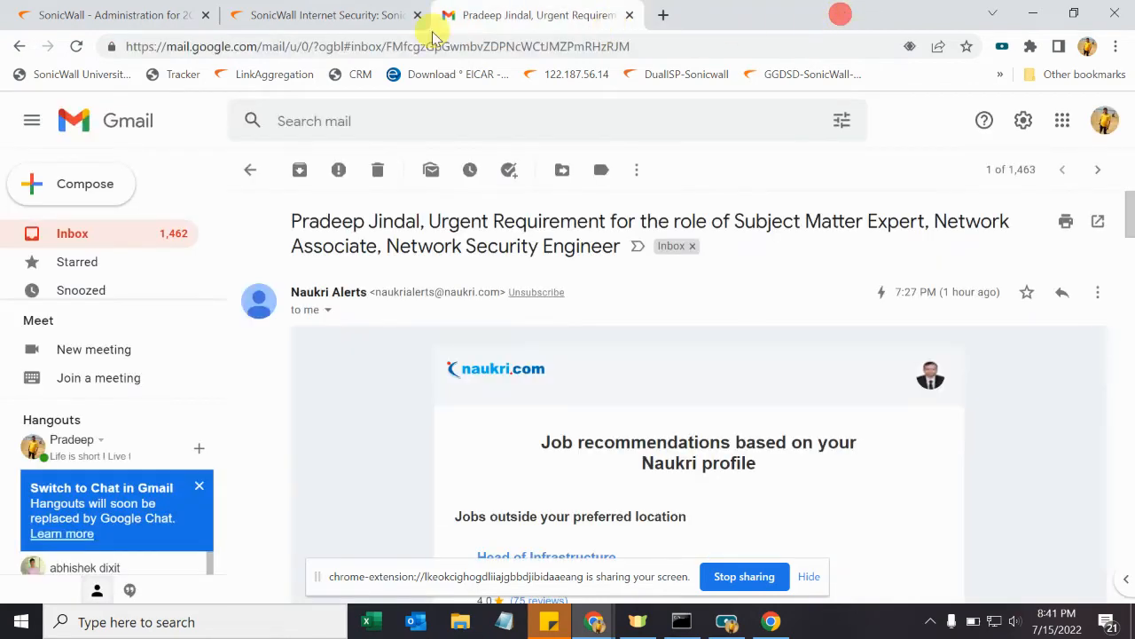
# Step: In the firewall's Log Monitor, examine the details and notes of the latest "Web site access denied" entry, and close them
pyautogui.click(147, 24)
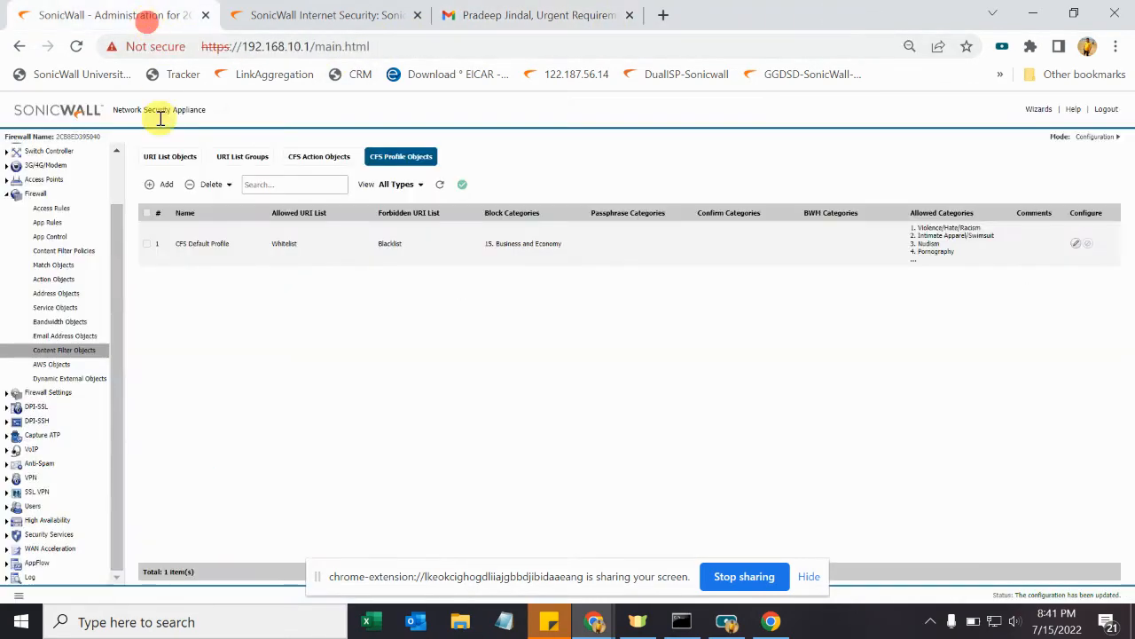
pyautogui.click(29, 576)
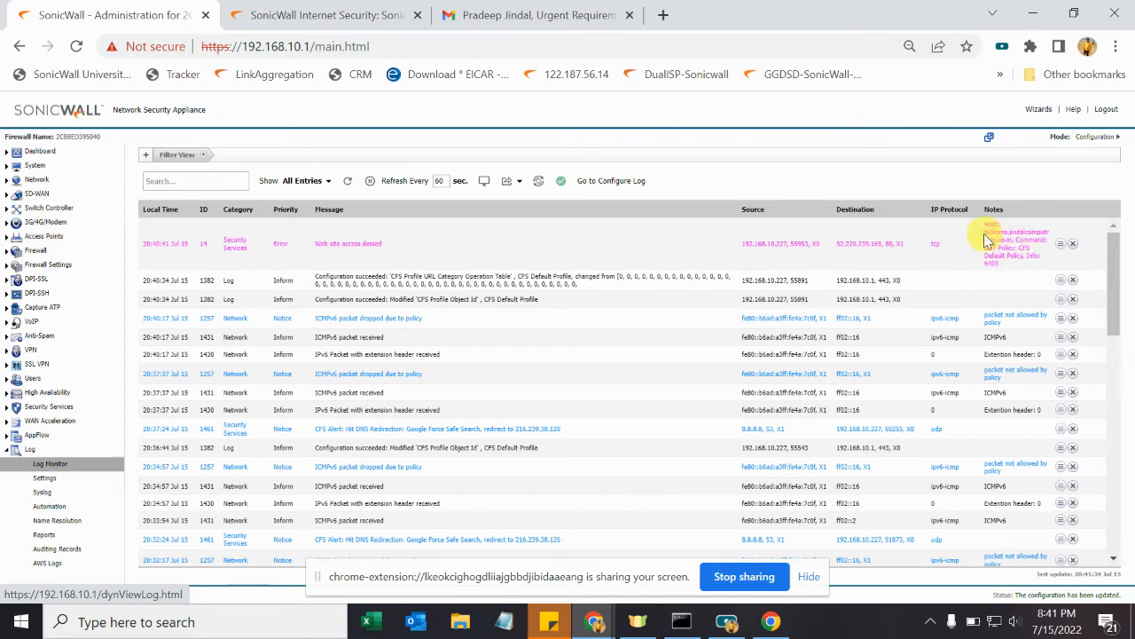
pyautogui.click(1059, 246)
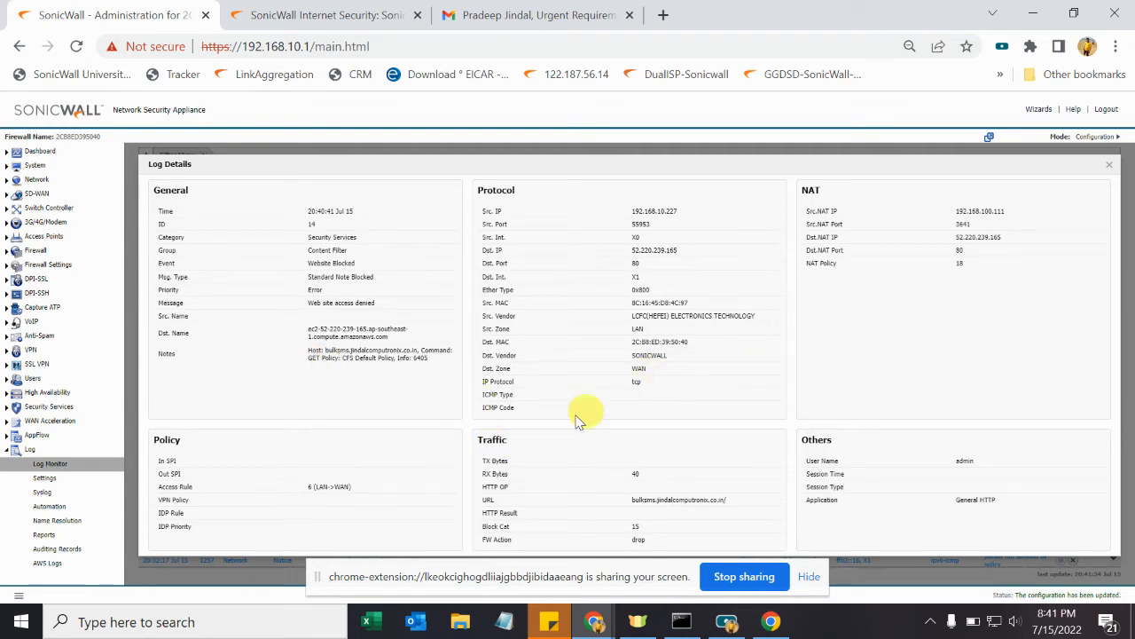
pyautogui.moveTo(304, 349); pyautogui.dragTo(435, 394)
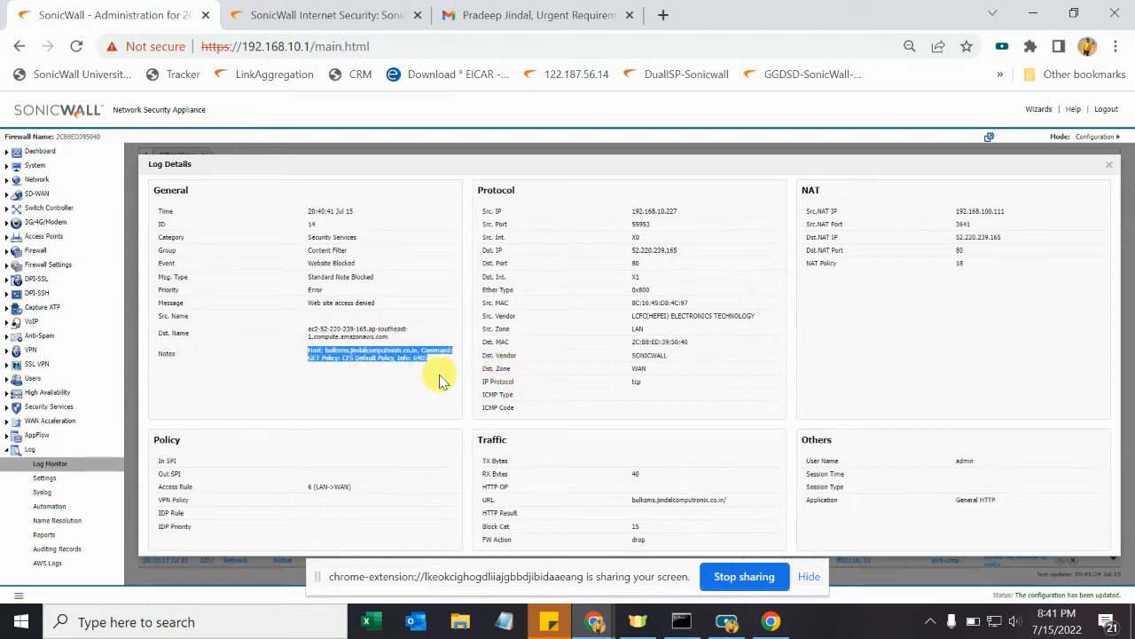
pyautogui.click(1105, 171)
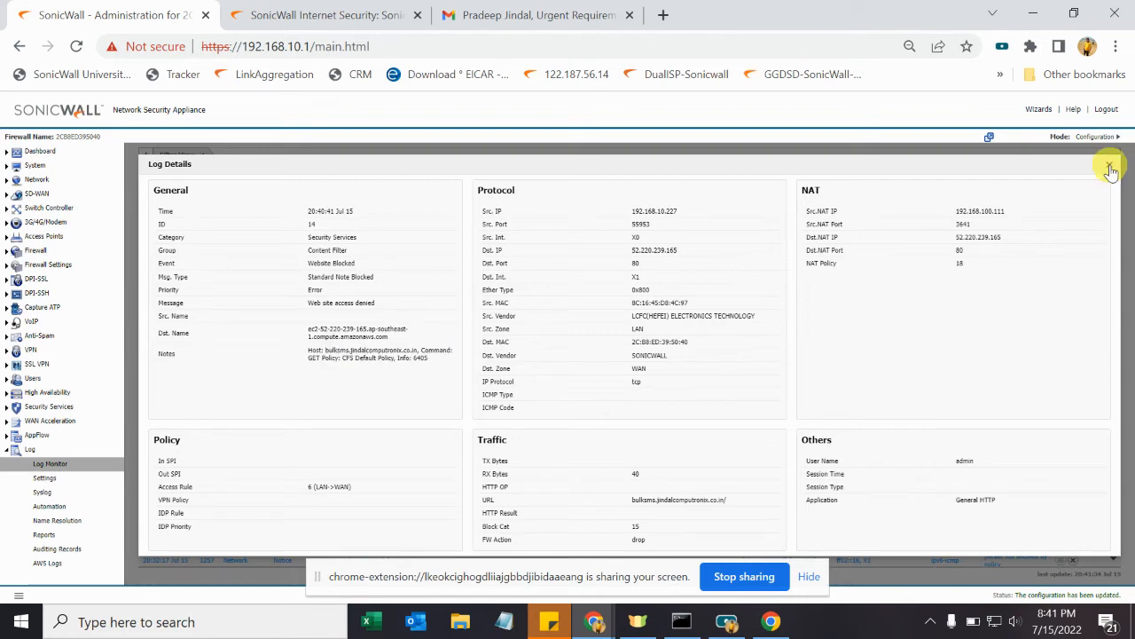
pyautogui.click(667, 15)
pyautogui.click(661, 48)
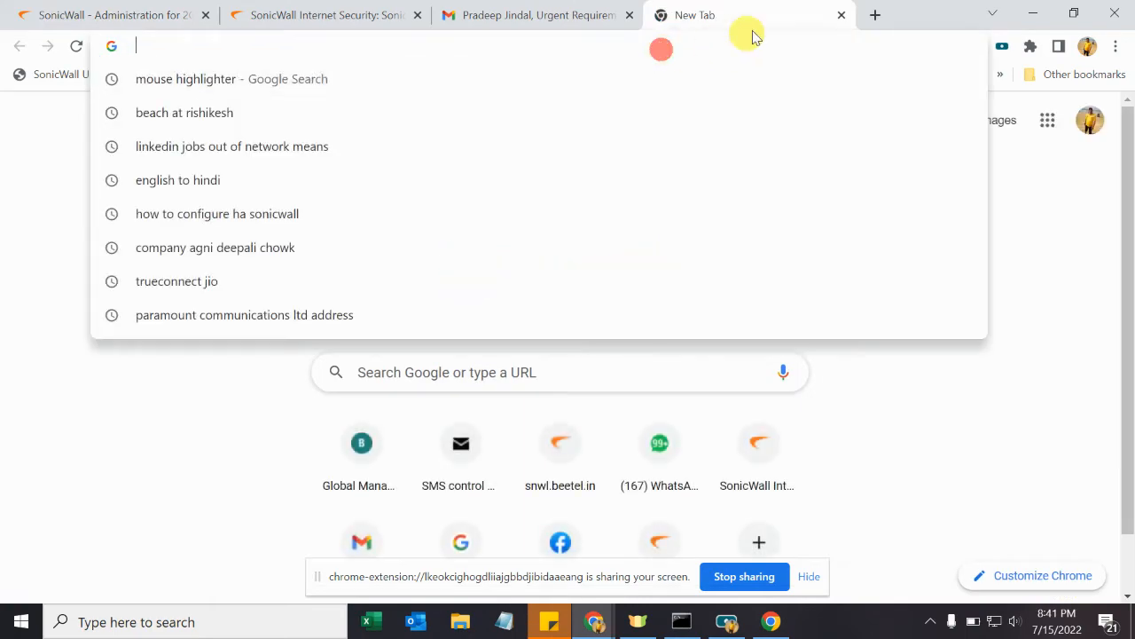
pyautogui.click(840, 16)
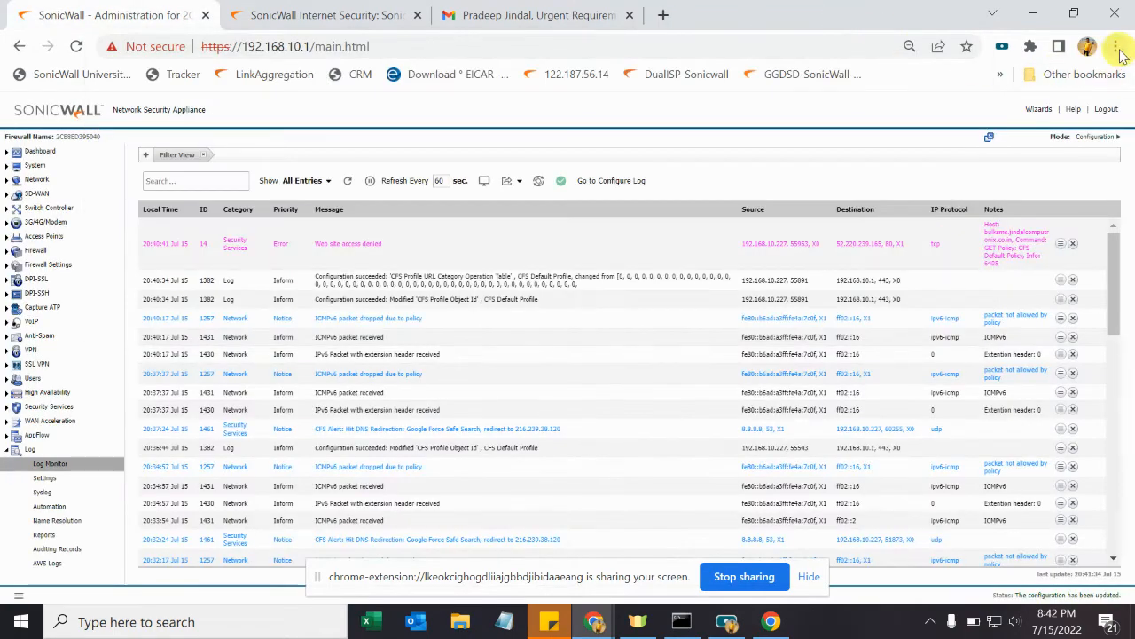
# Step: Clear Chrome's browsing history, download history, cookies and cached files for all time, and leave the browser settings
pyautogui.click(1116, 46)
pyautogui.click(970, 143)
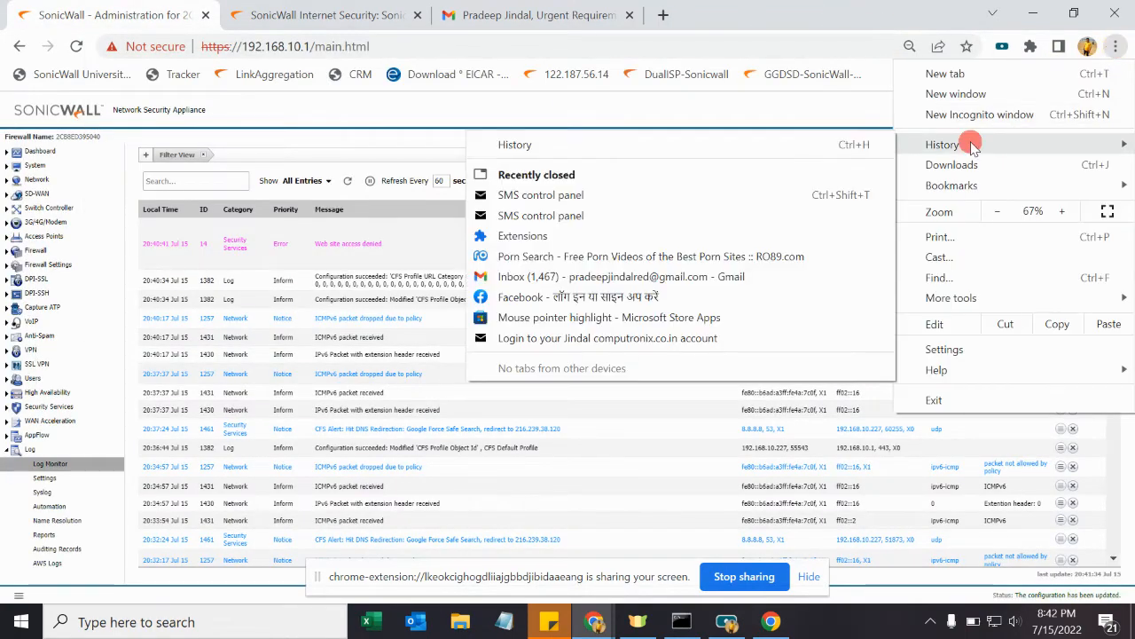
pyautogui.click(758, 145)
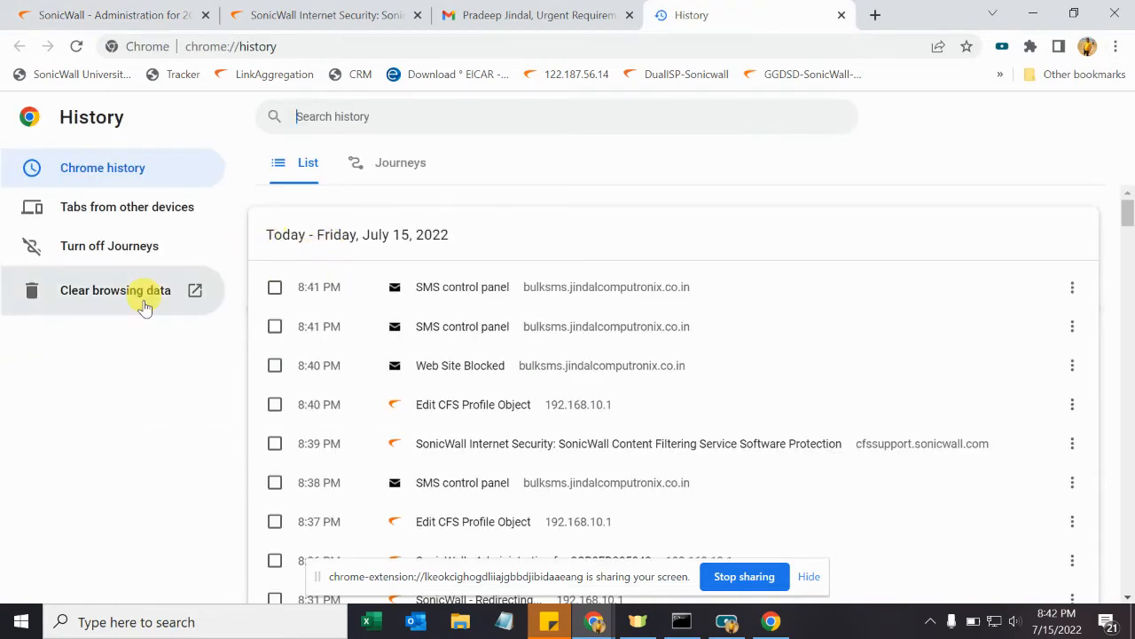
pyautogui.click(203, 290)
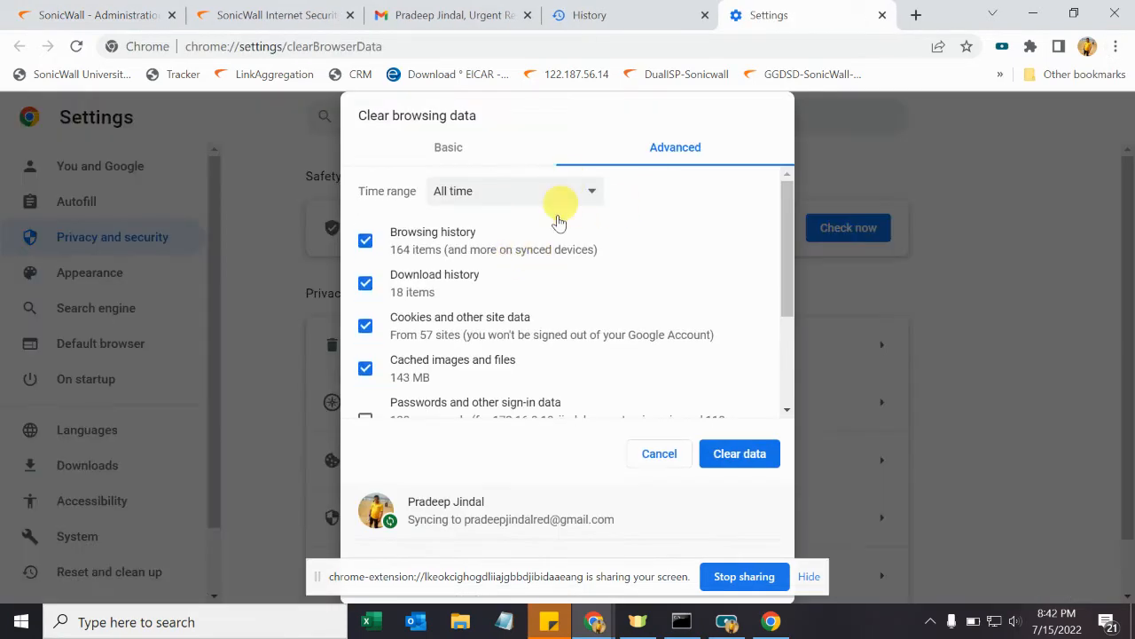
pyautogui.click(753, 462)
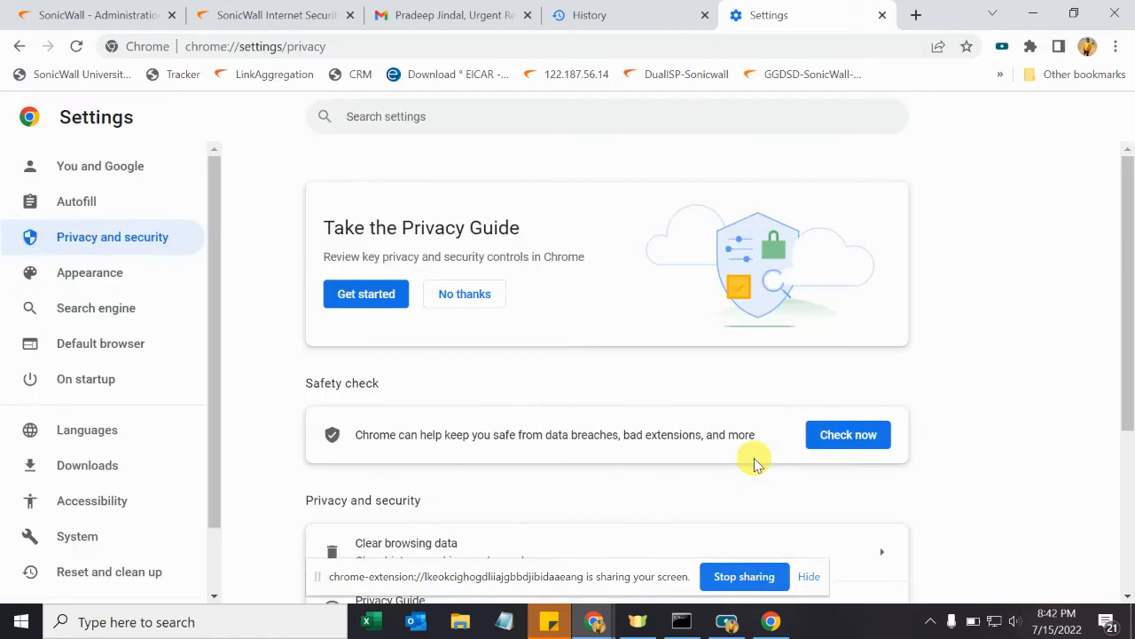
pyautogui.click(883, 16)
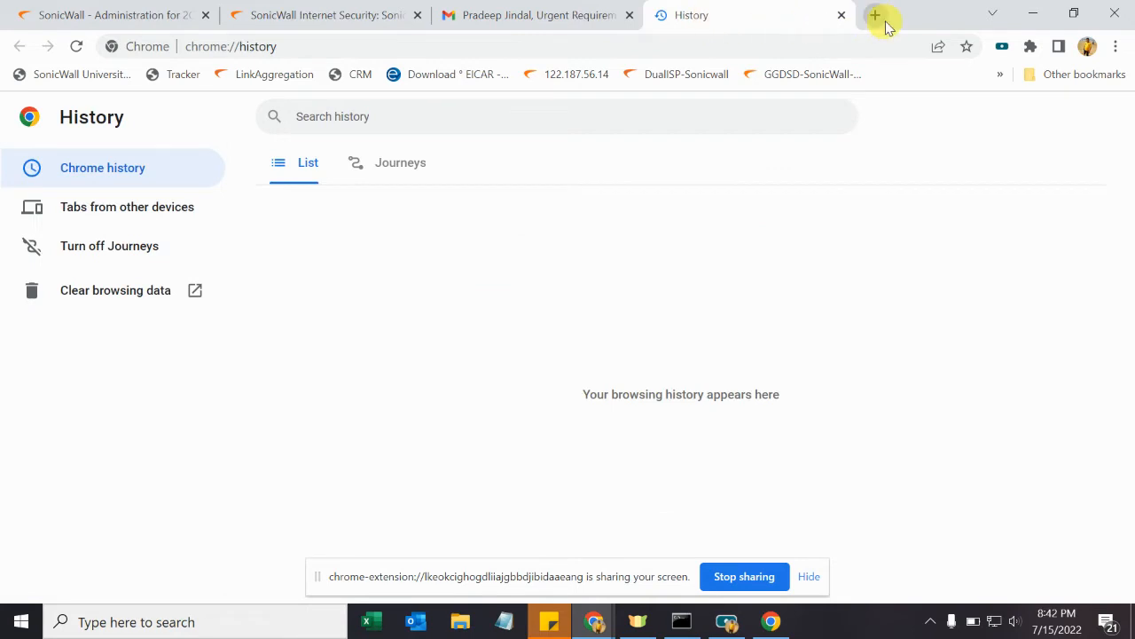
pyautogui.click(719, 44)
pyautogui.write('ht')
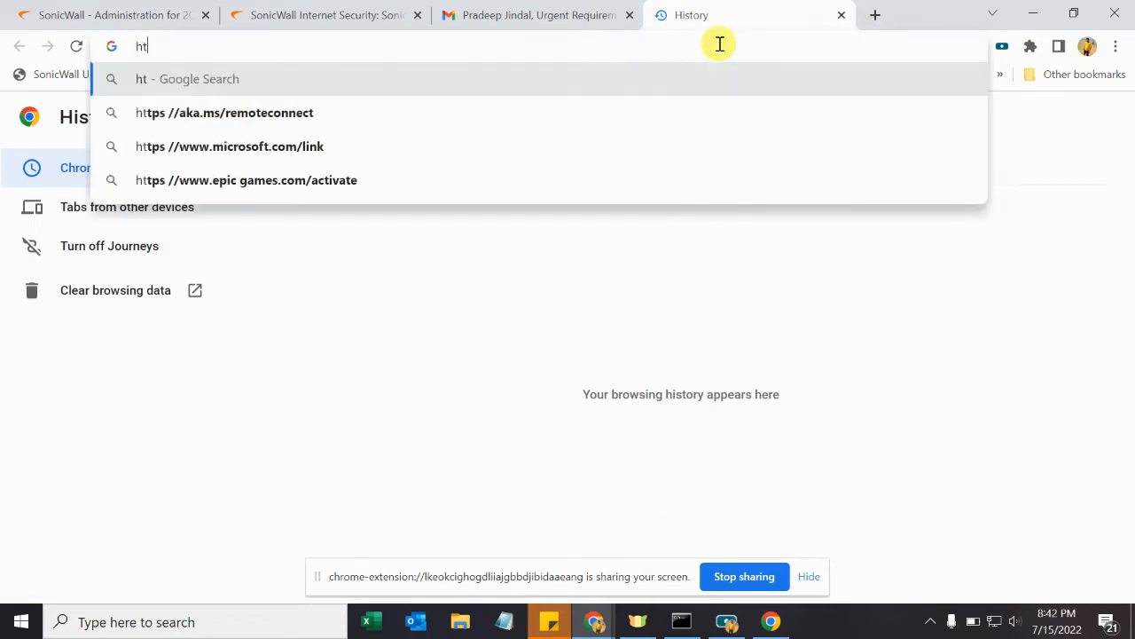
pyautogui.write('tps://')
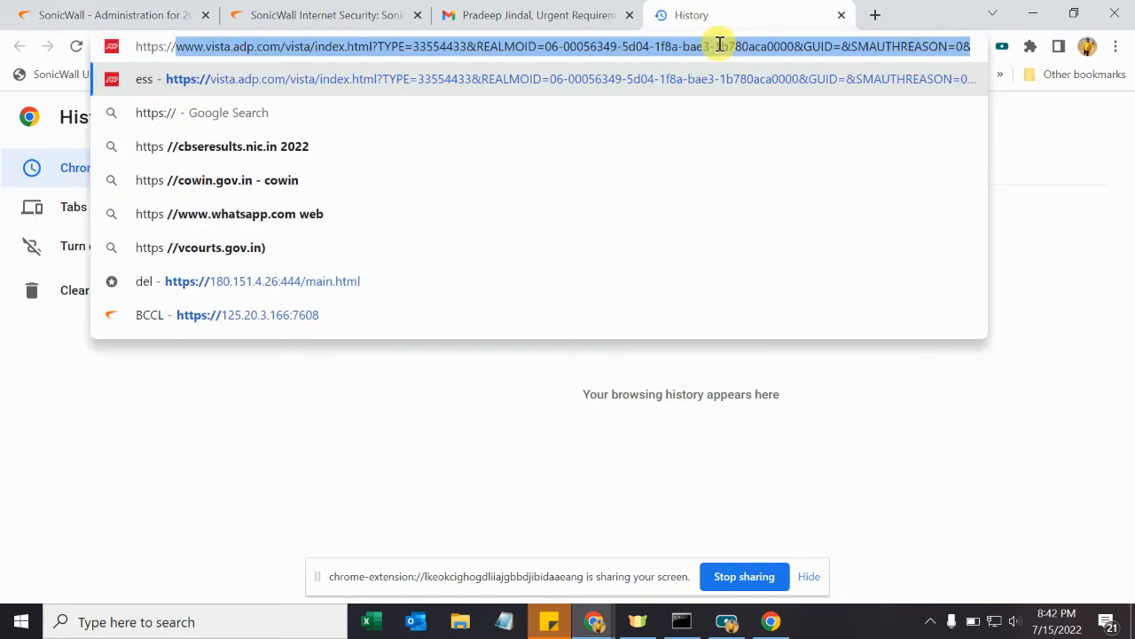
pyautogui.write('bulksms.')
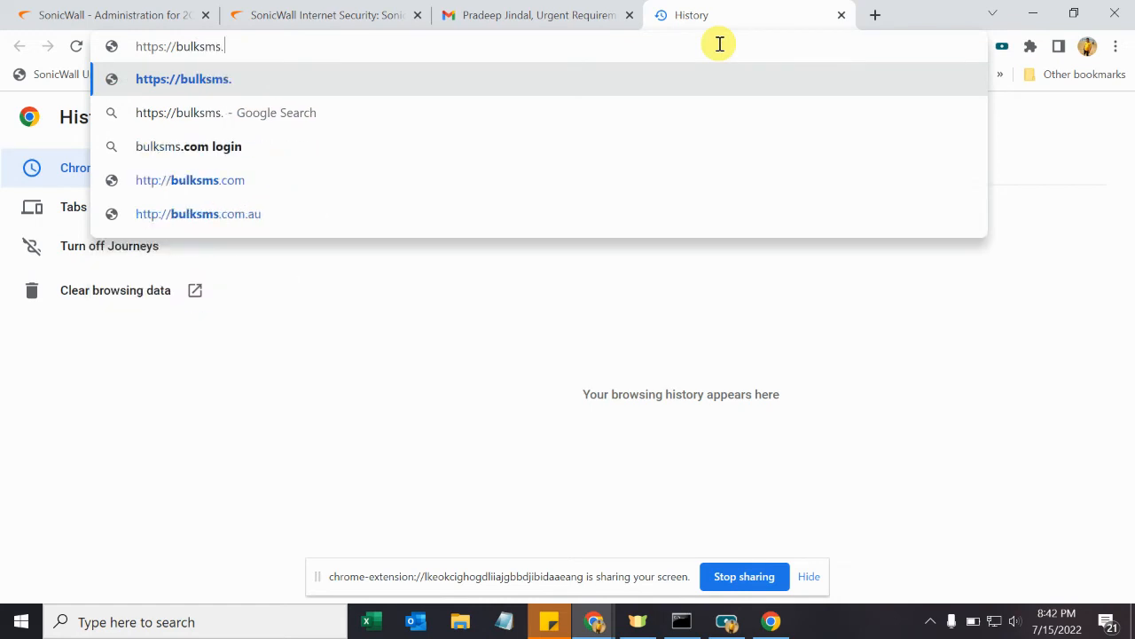
pyautogui.write('jindalcomputron')
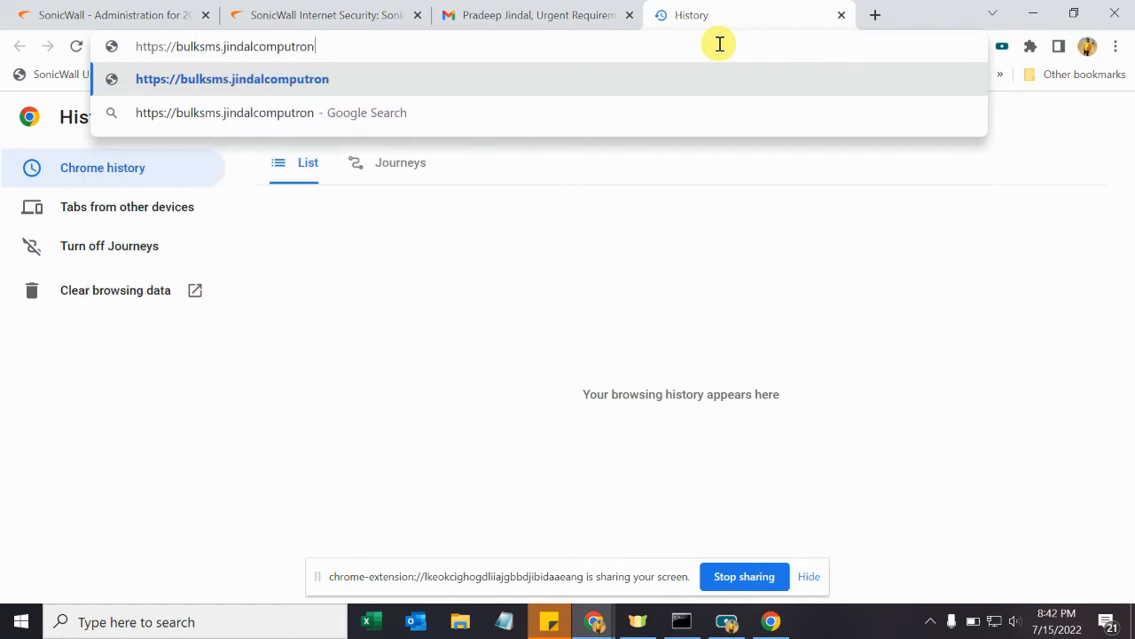
pyautogui.write('ix.co.in')
pyautogui.press('Return')
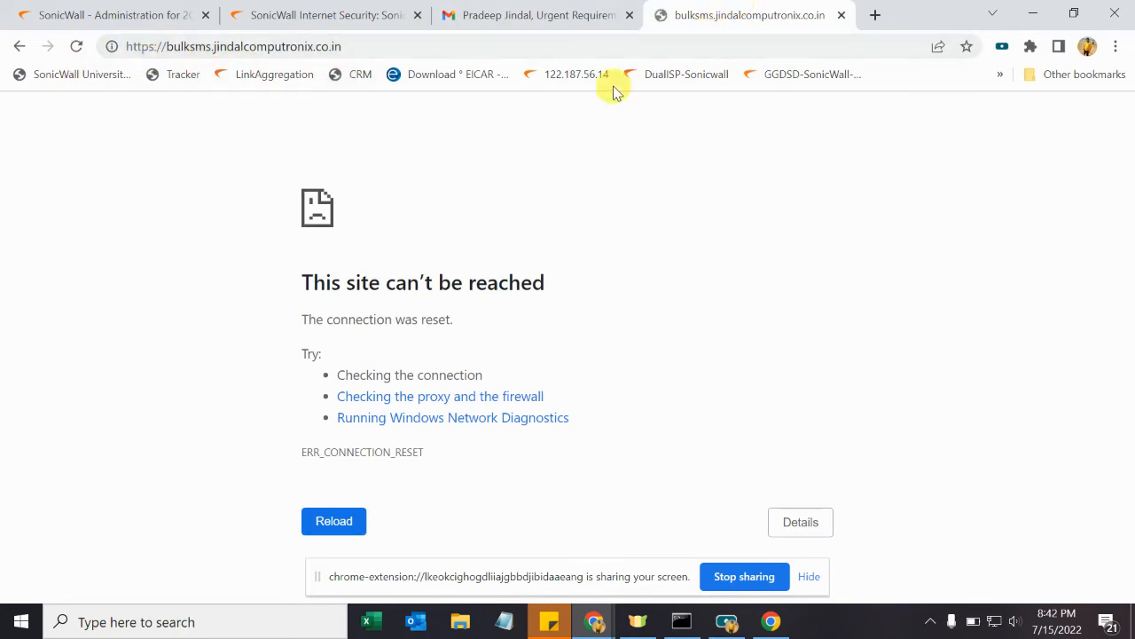
# Step: Try to refresh the log entries on the firewall's Log Monitor page
pyautogui.click(138, 23)
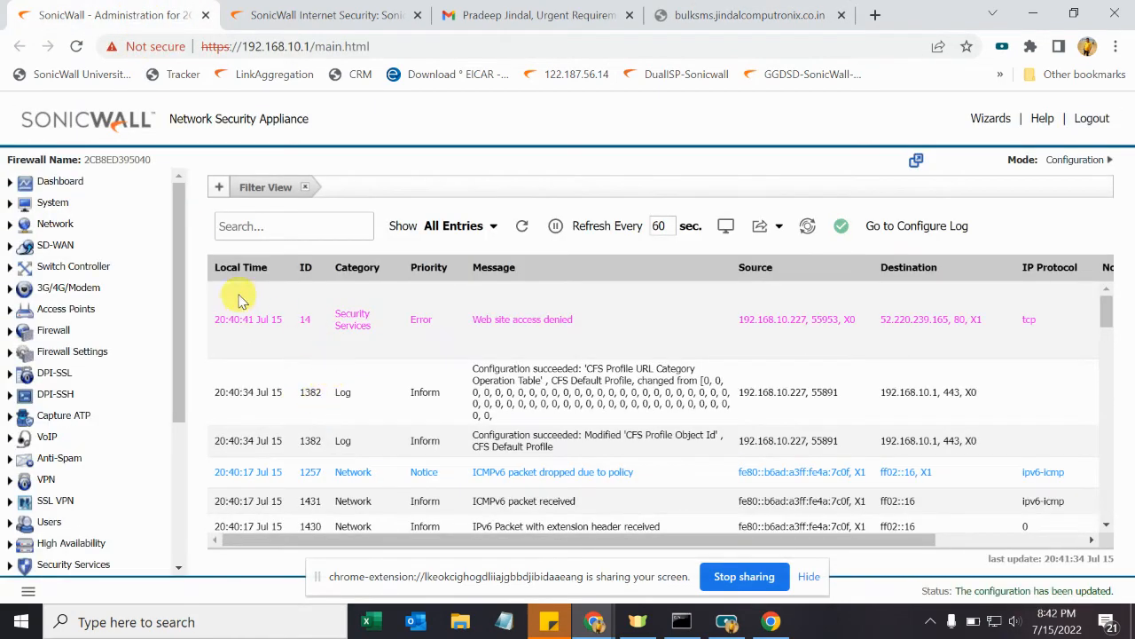
pyautogui.click(523, 232)
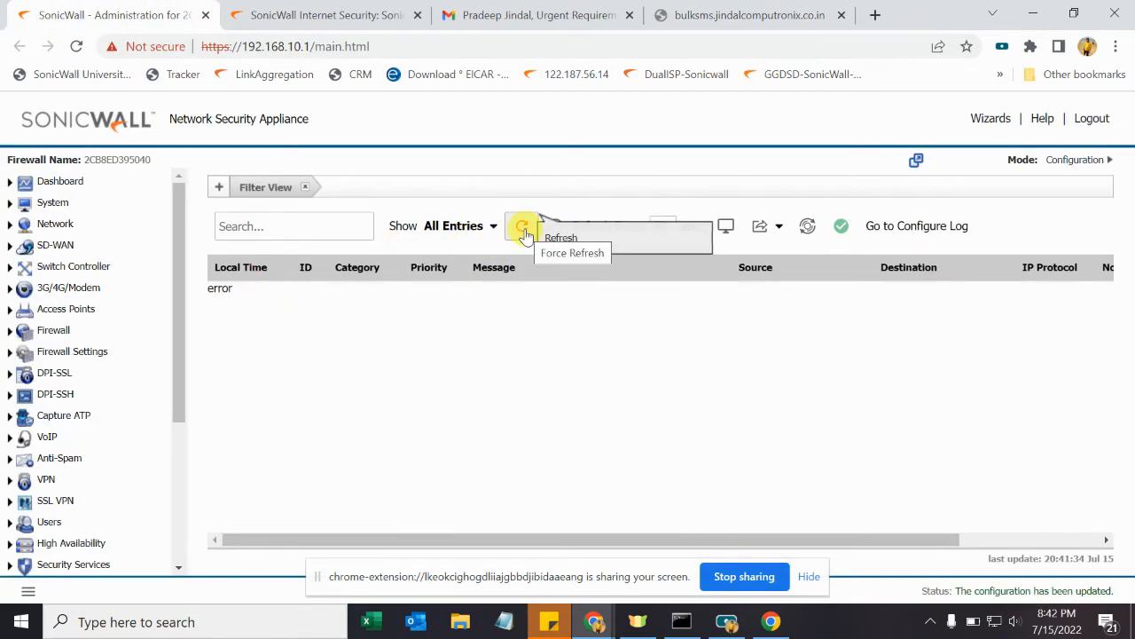
pyautogui.click(525, 233)
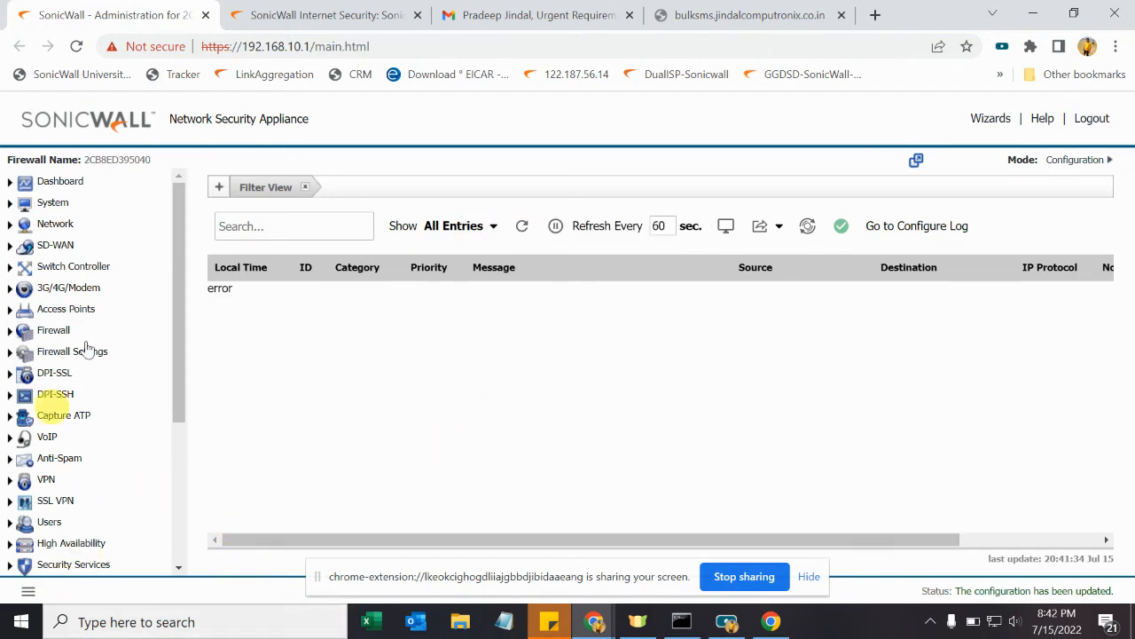
# Step: Reload the firewall management page past the certificate warning and log back in as admin with the account password
pyautogui.click(432, 39)
pyautogui.press('Return')
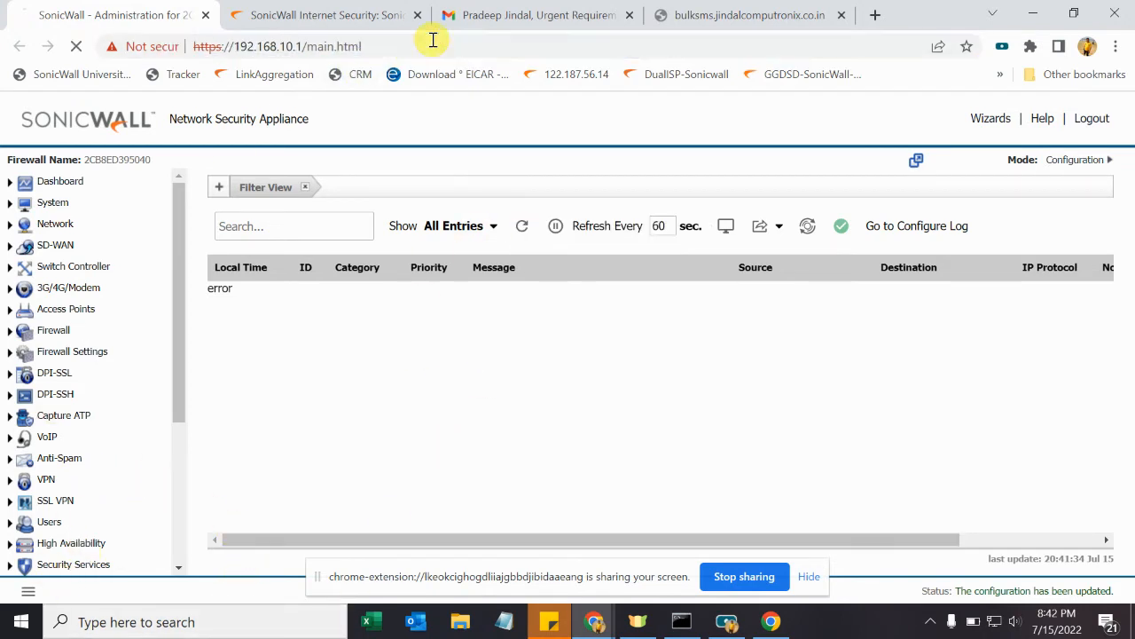
pyautogui.click(352, 523)
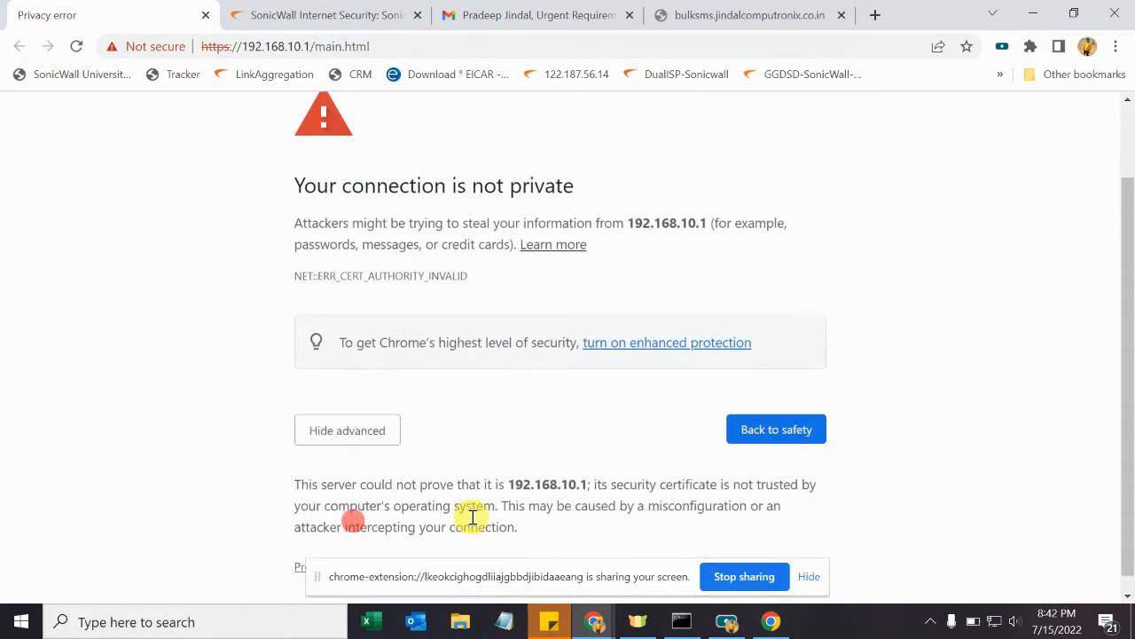
pyautogui.click(415, 551)
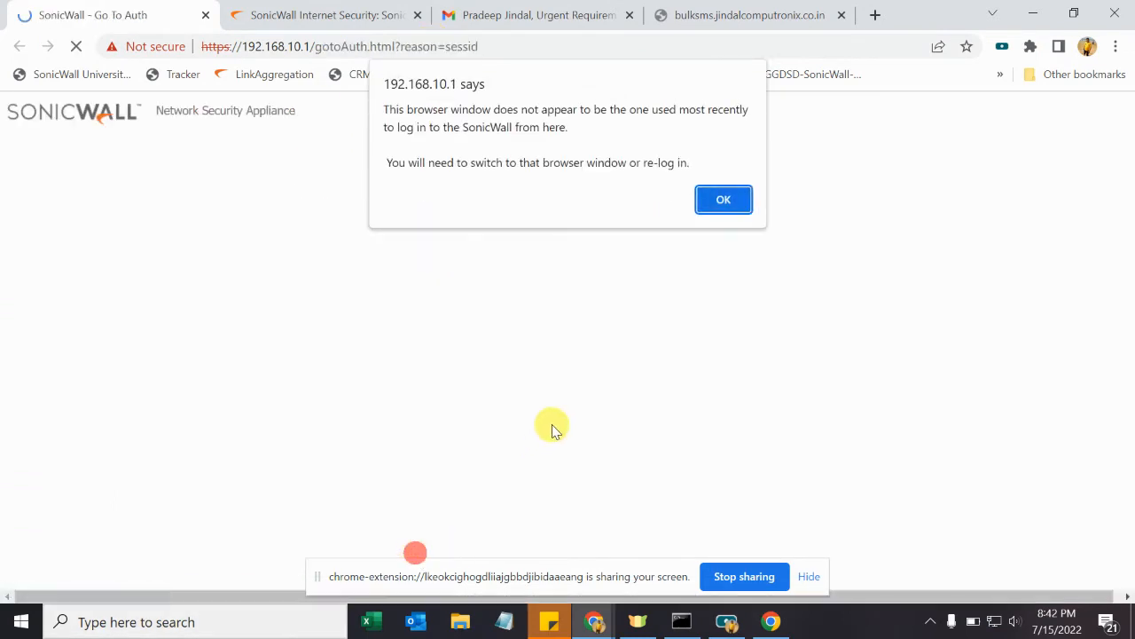
pyautogui.click(729, 204)
pyautogui.click(638, 383)
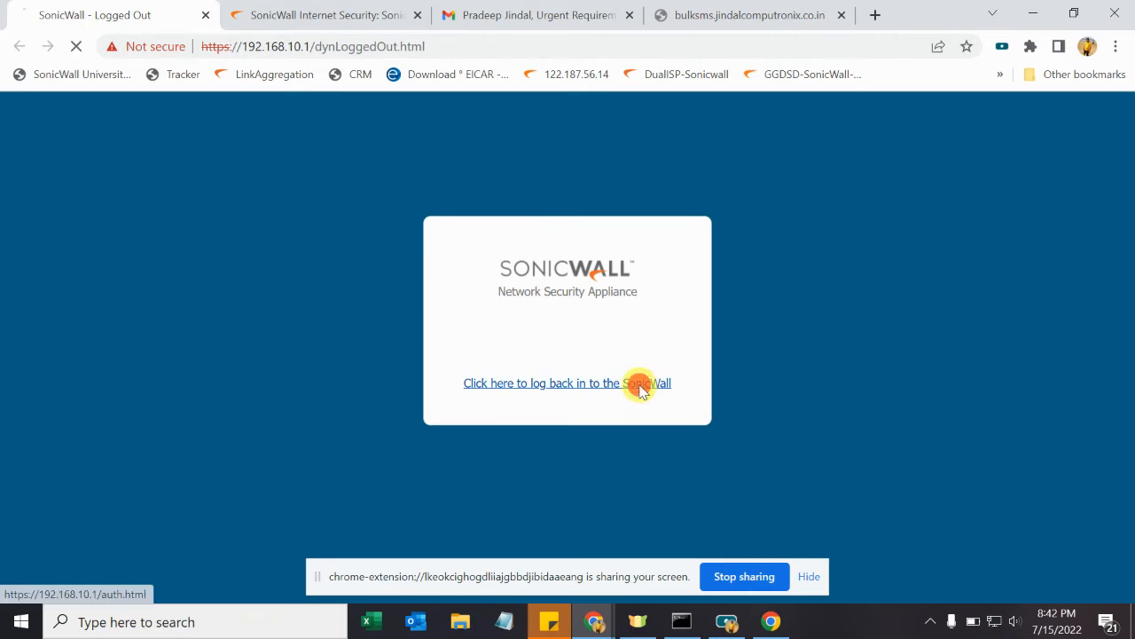
pyautogui.write('admin')
pyautogui.press('Tab')
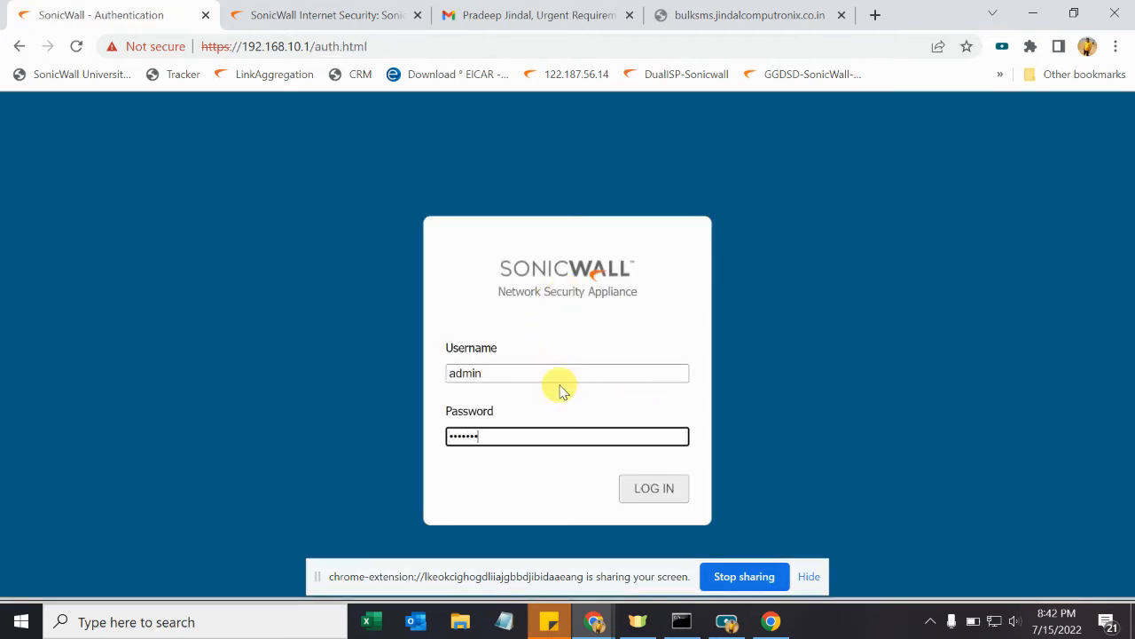
pyautogui.press('Return')
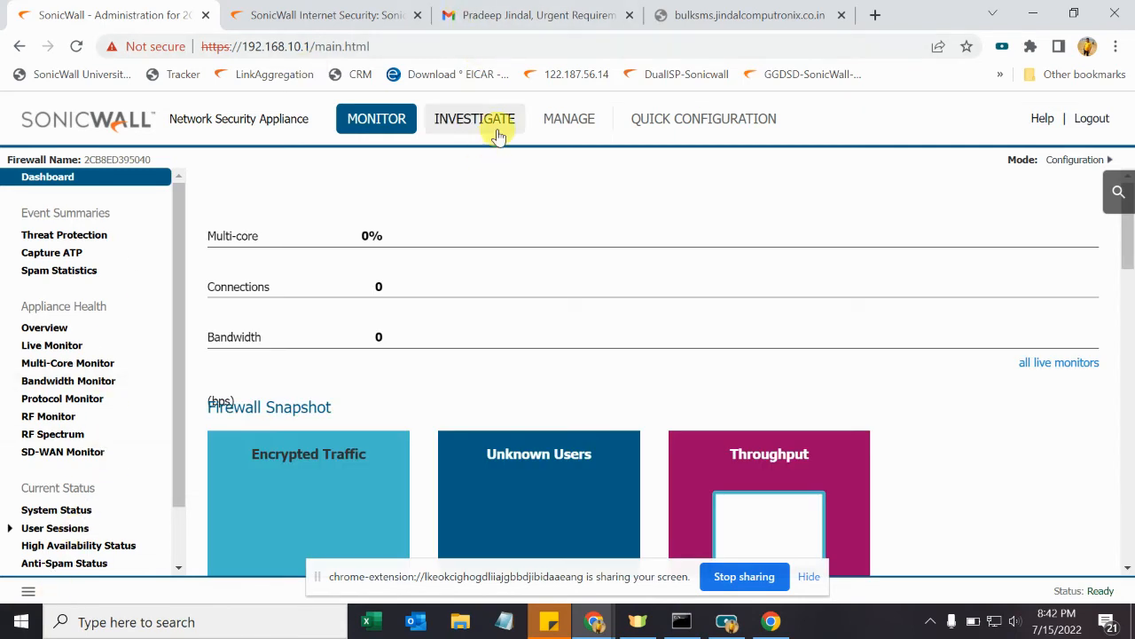
# Step: In the Event Logs, highlight destination port 443 of the latest "Web site access denied" entry and read its notes
pyautogui.click(502, 126)
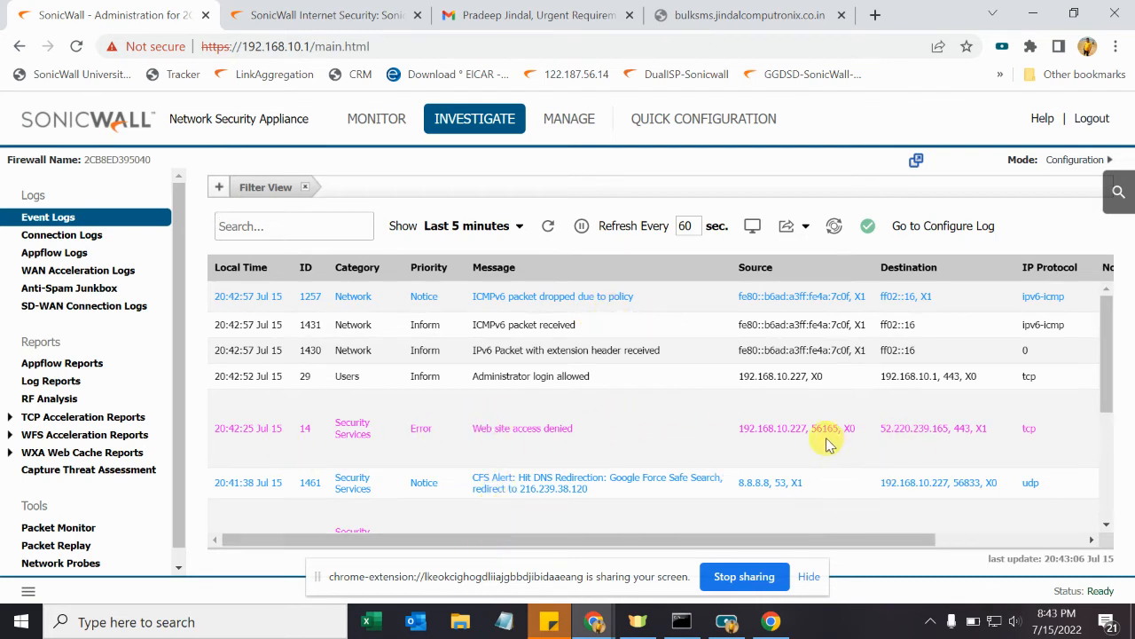
pyautogui.doubleClick(961, 429)
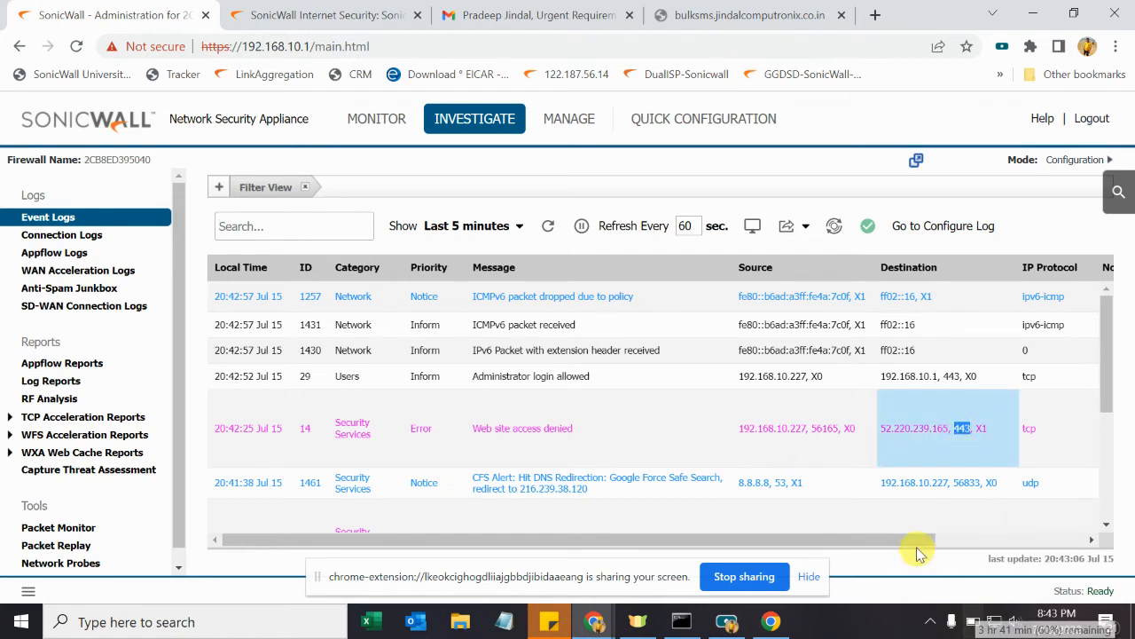
pyautogui.moveTo(893, 548); pyautogui.dragTo(1042, 514)
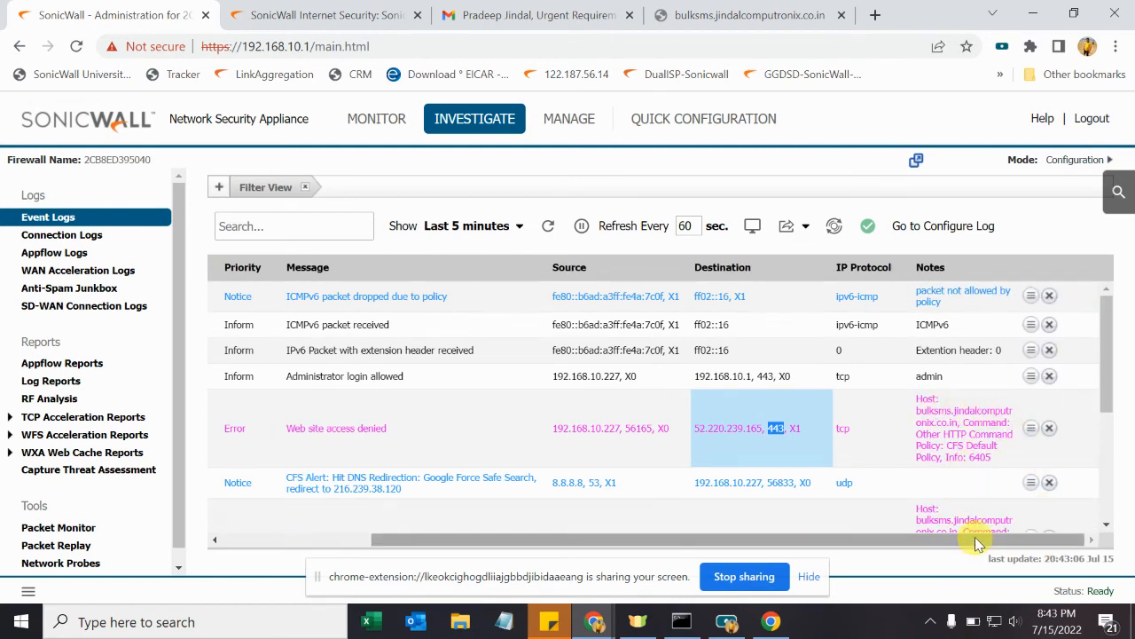
pyautogui.click(248, 540)
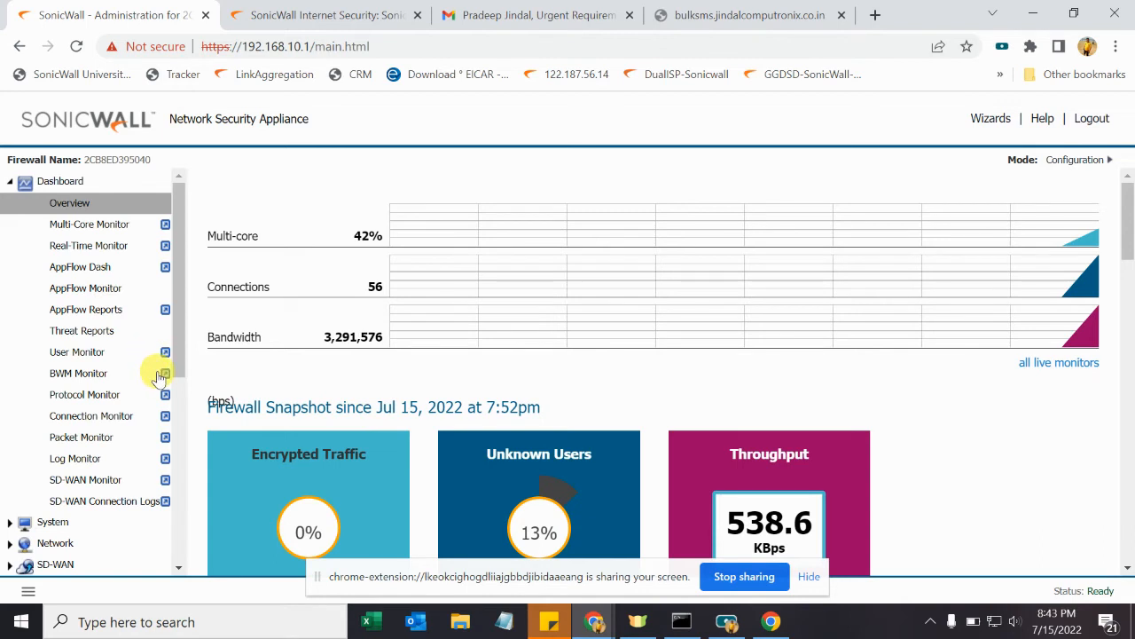
pyautogui.scroll(-2, 158, 377)
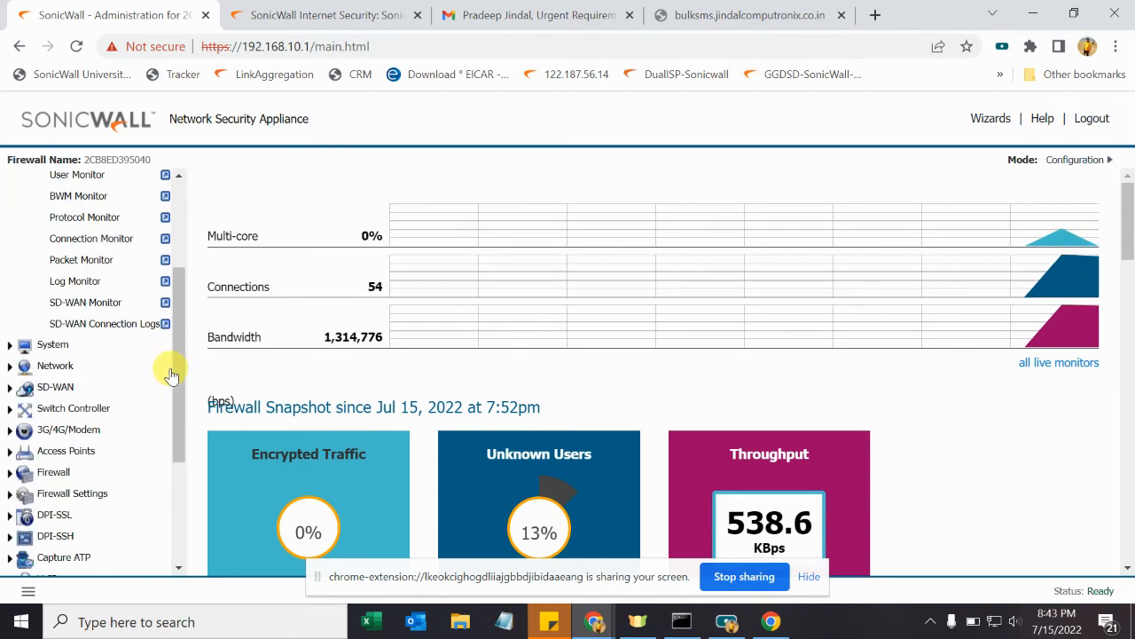
pyautogui.moveTo(177, 363); pyautogui.dragTo(176, 424)
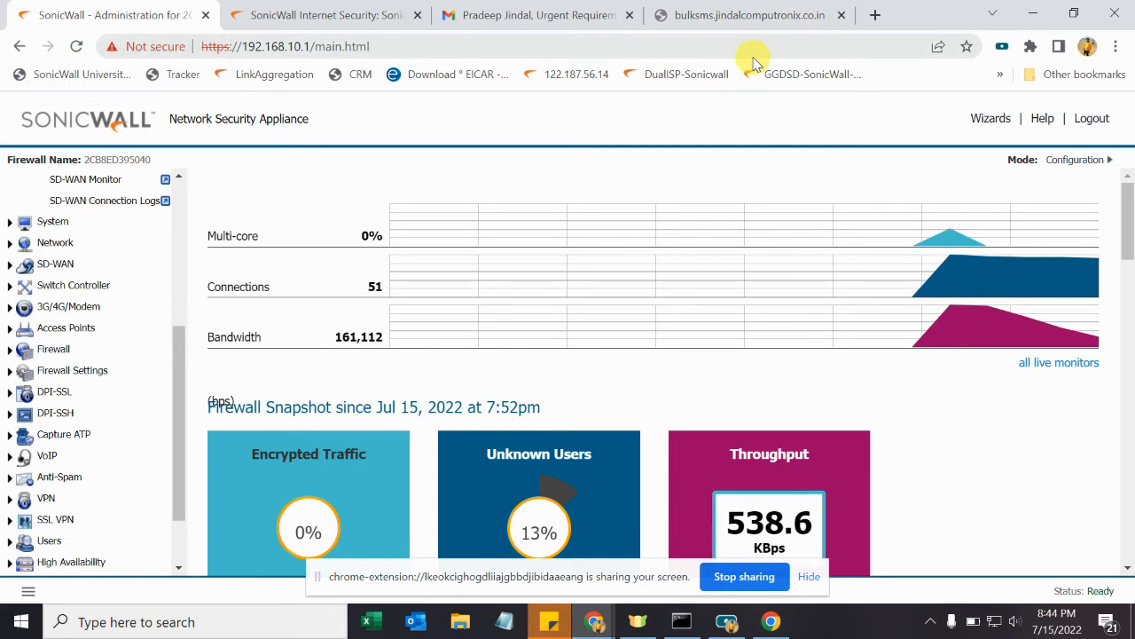
# Step: Look up the content filter rating of bulksms.jindalcomputronix.co.in, completing the verification text, and highlight the category name in the result
pyautogui.click(286, 13)
pyautogui.tripleClick(476, 235)
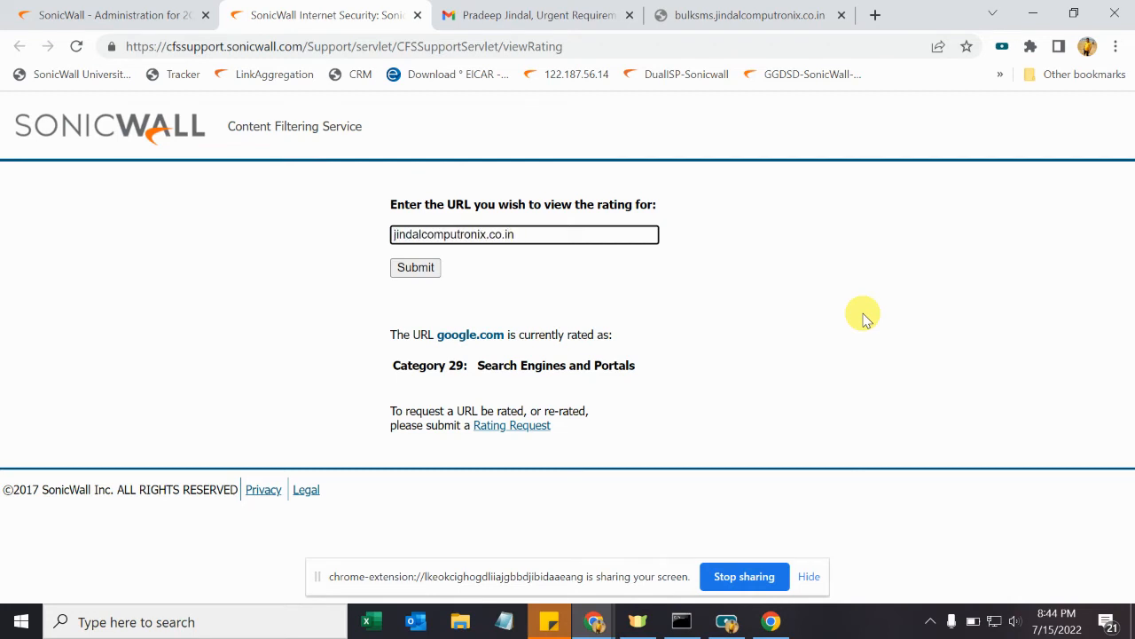
pyautogui.write('bulksms.')
pyautogui.press('Return')
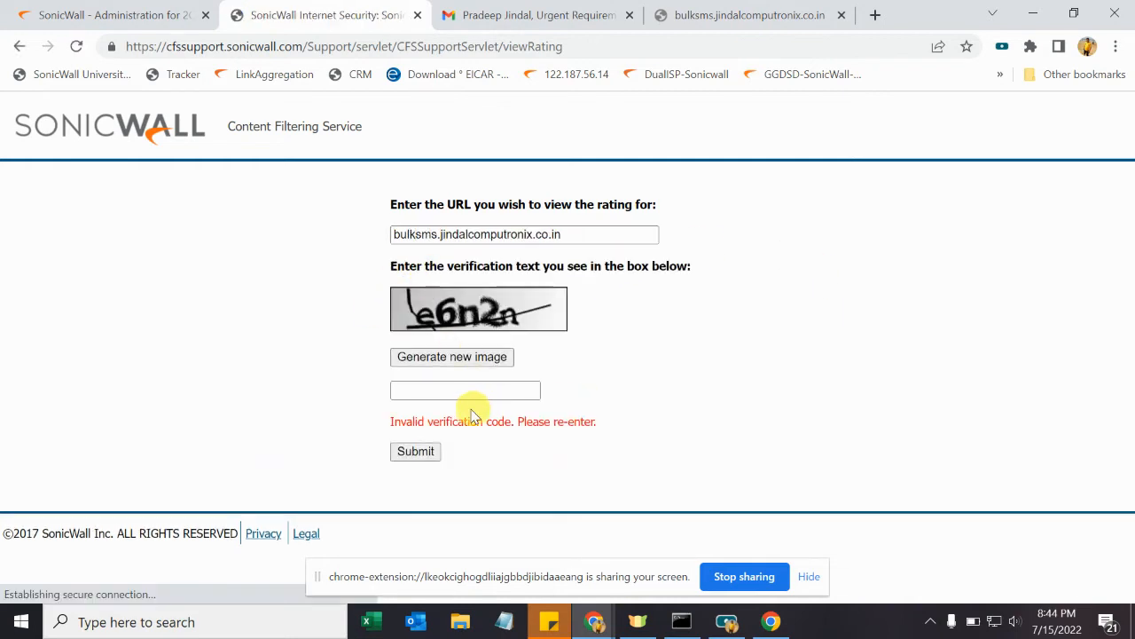
pyautogui.click(482, 395)
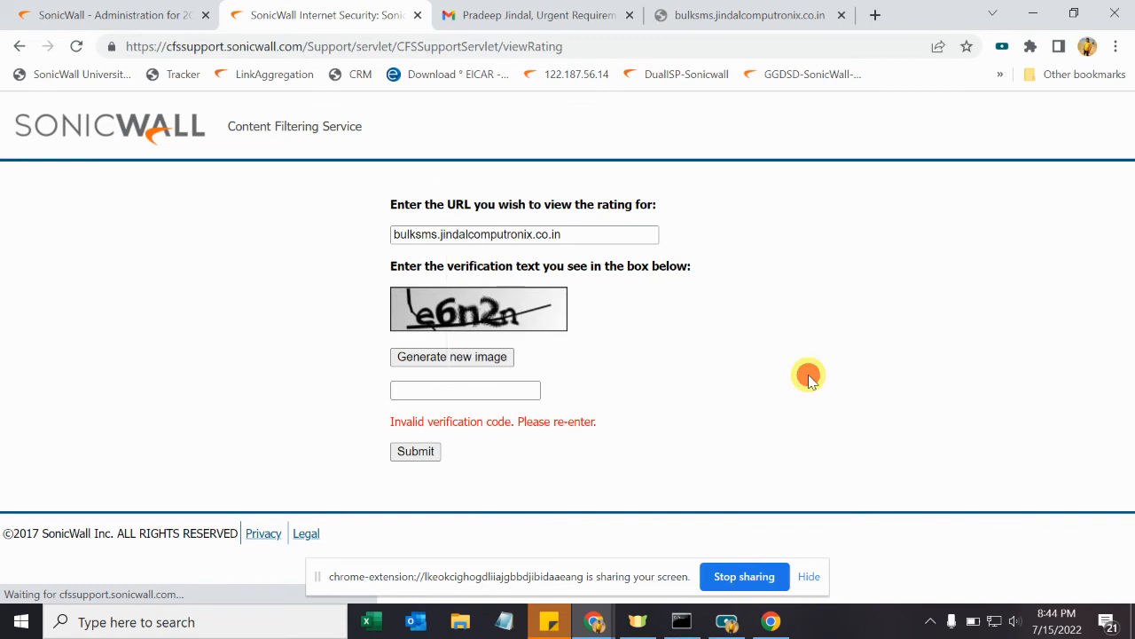
pyautogui.click(494, 393)
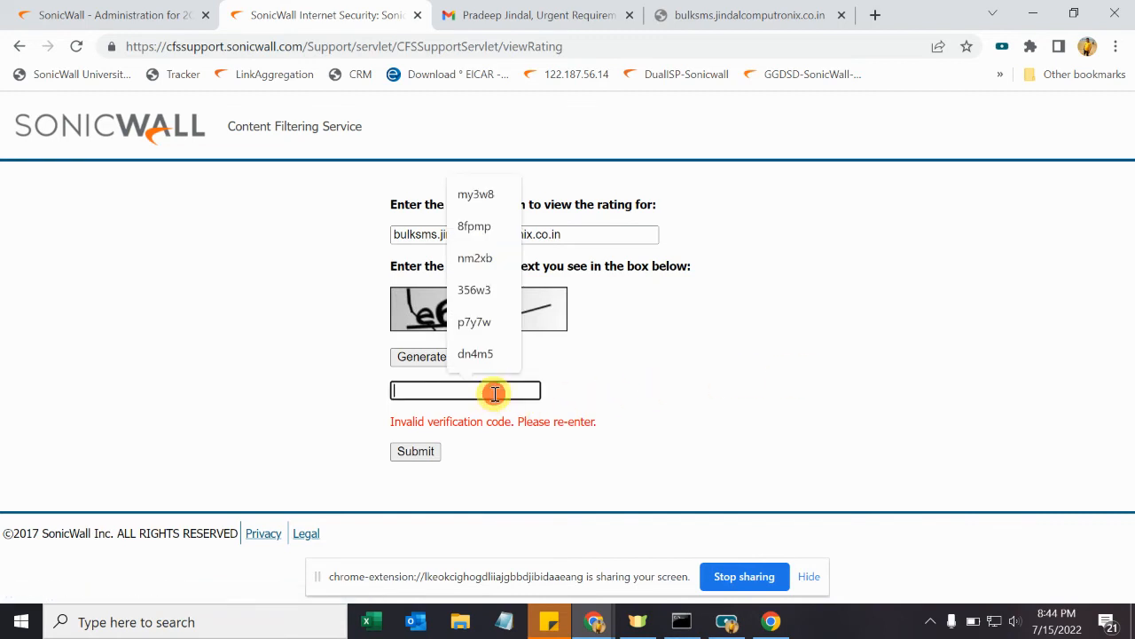
pyautogui.write('e6n2n')
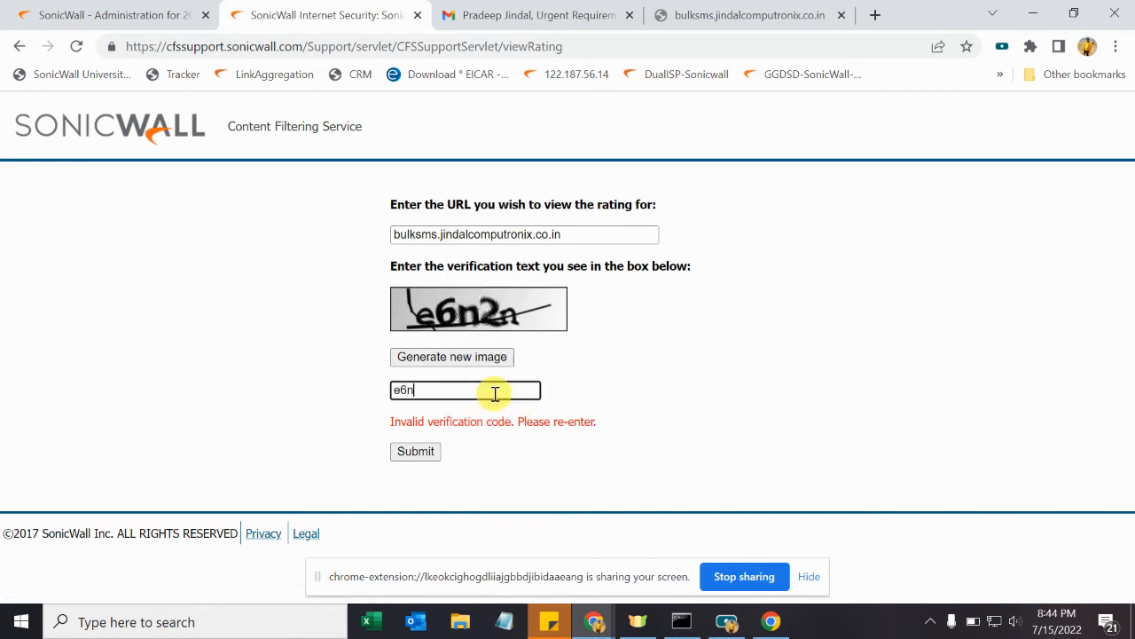
pyautogui.click(413, 453)
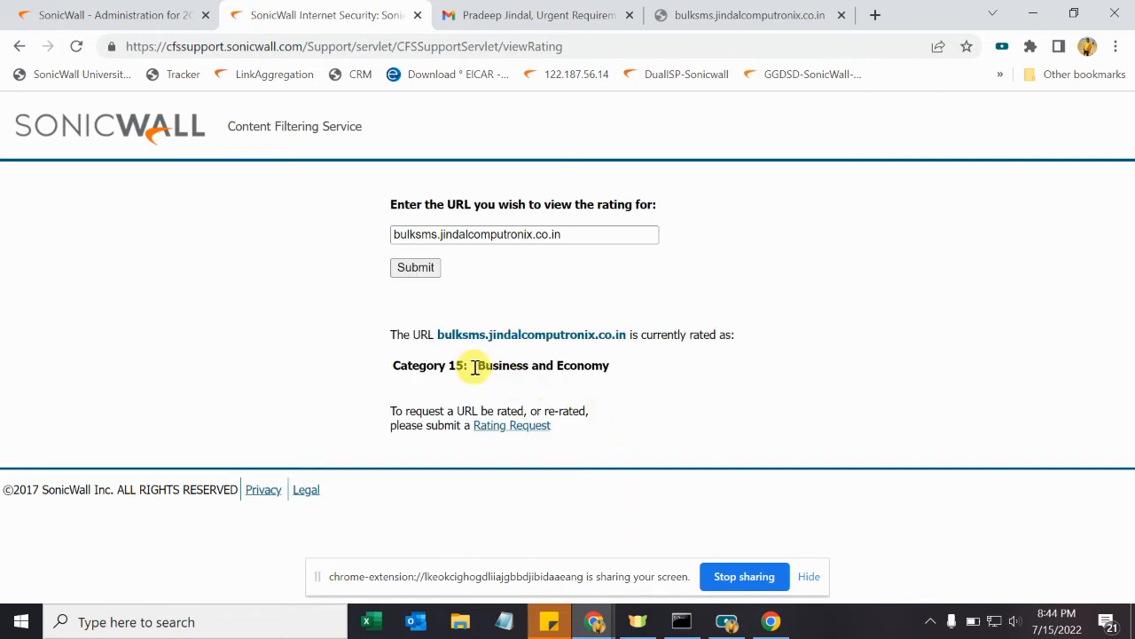
pyautogui.moveTo(472, 366); pyautogui.dragTo(641, 380)
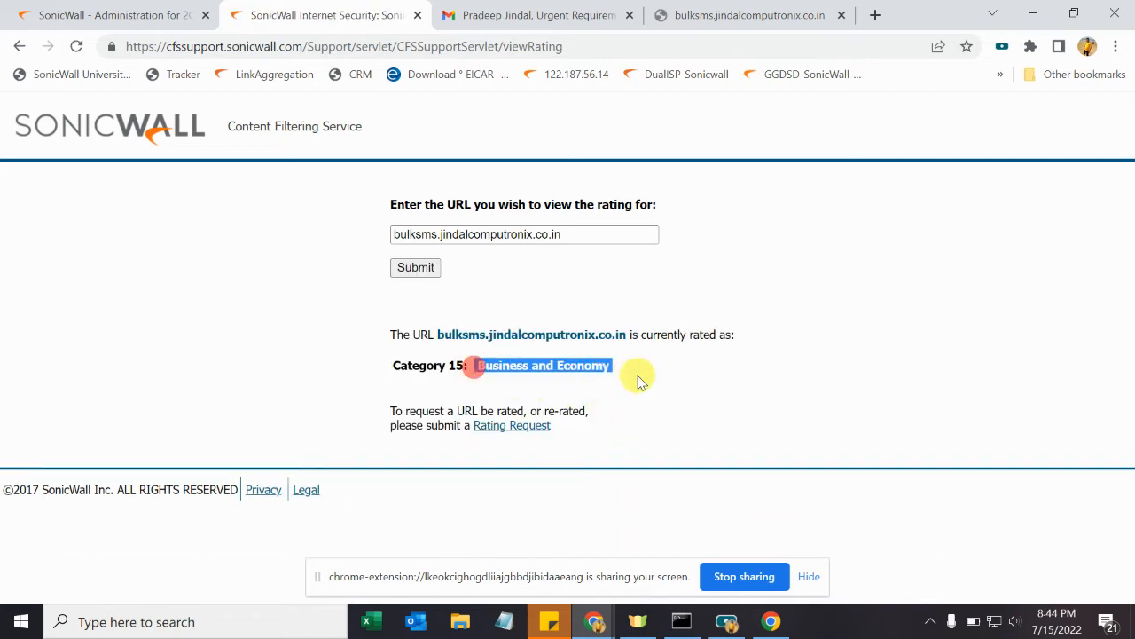
# Step: Return to the firewall management page and open the URI list objects under Content Filter Objects
pyautogui.click(104, 20)
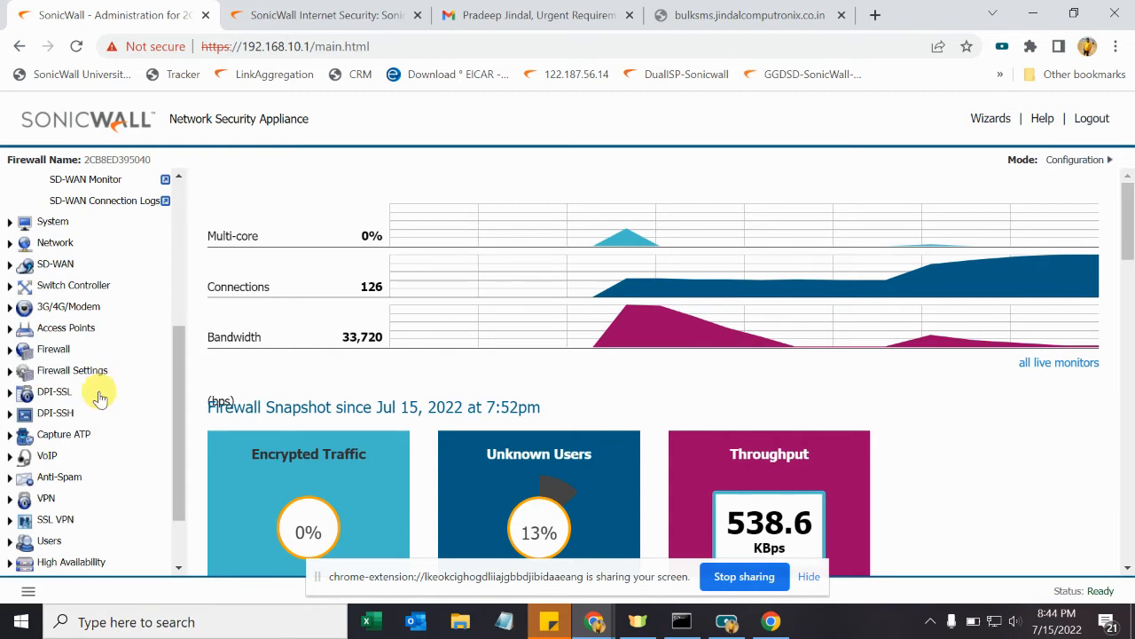
pyautogui.scroll(3, 100, 398)
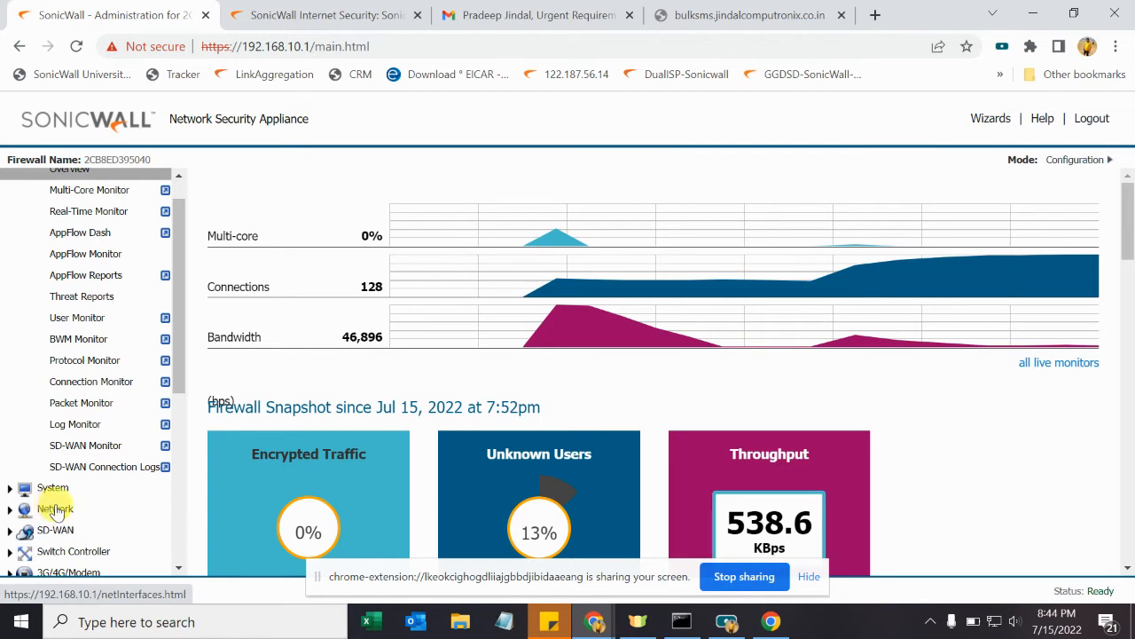
pyautogui.scroll(-1, 80, 532)
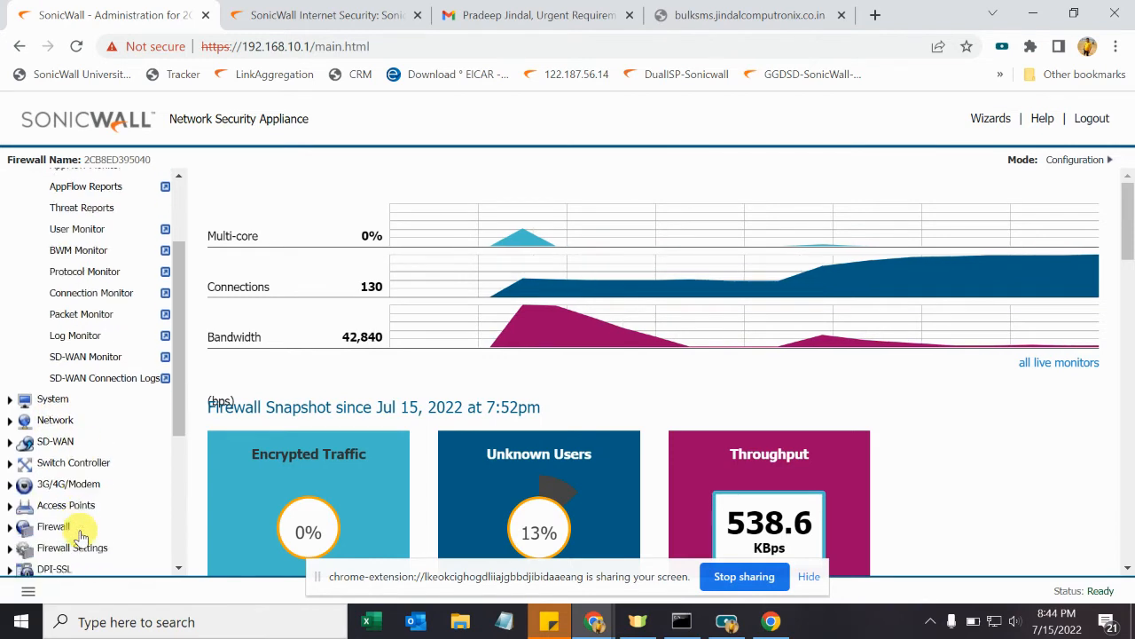
pyautogui.scroll(-1, 89, 530)
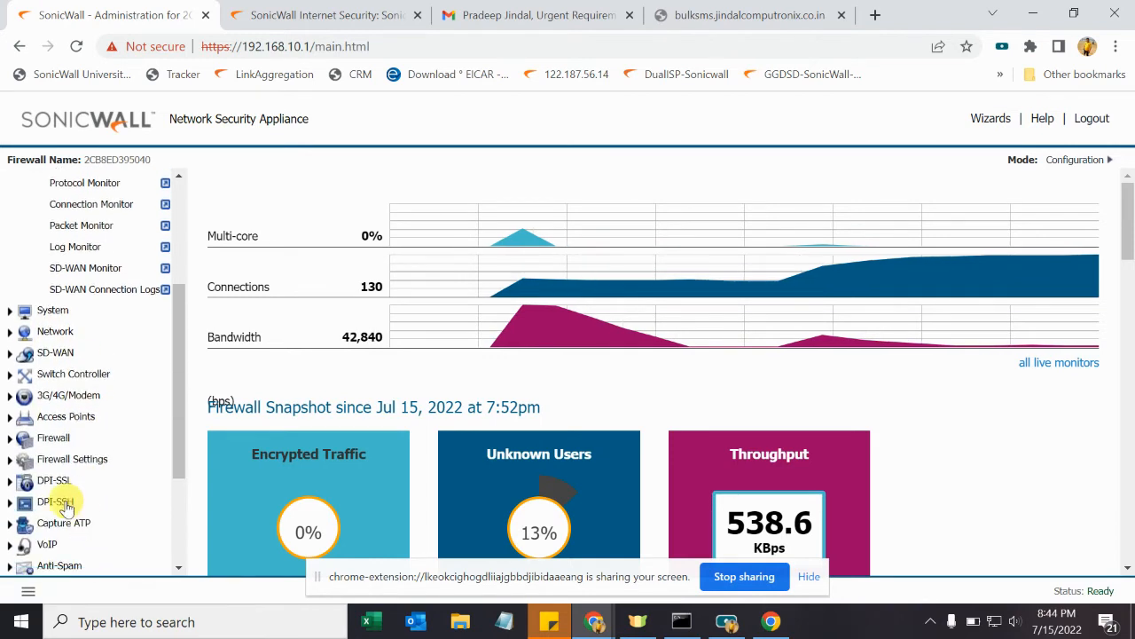
pyautogui.click(65, 439)
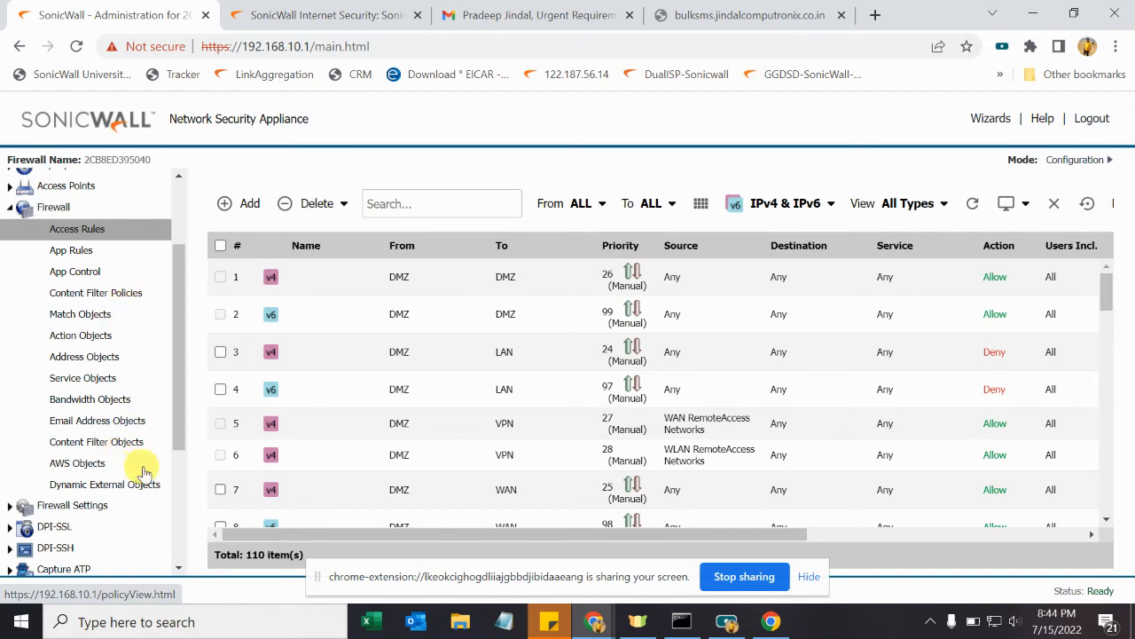
pyautogui.click(113, 441)
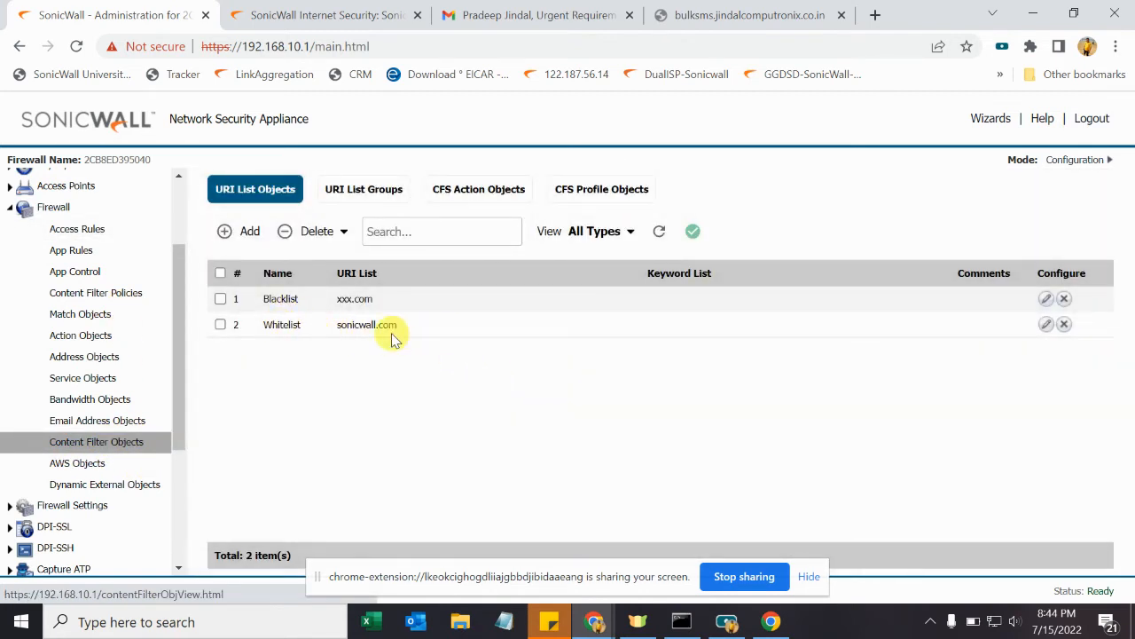
# Step: Add the URI *.jindalcomputronix.co.in to the Whitelist URI list object and save the object
pyautogui.click(1048, 326)
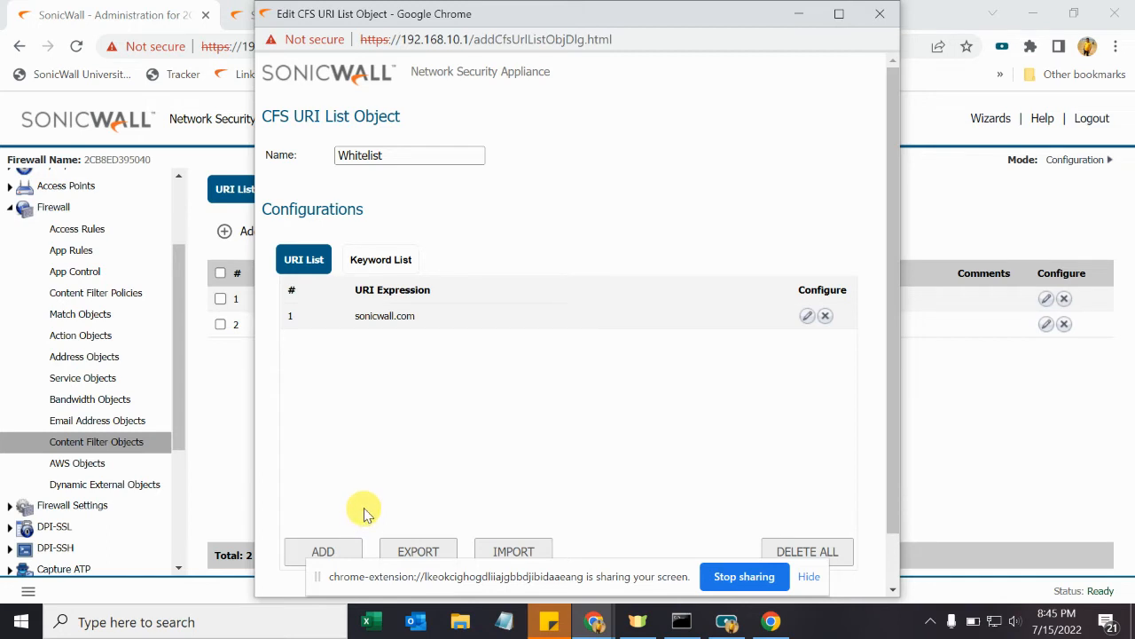
pyautogui.click(323, 551)
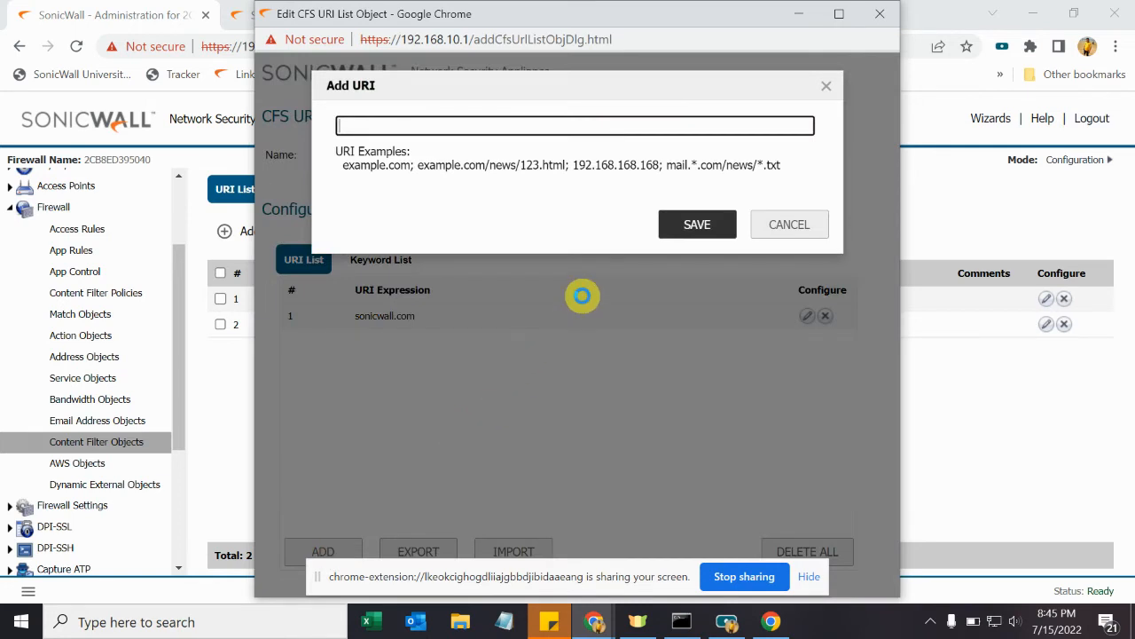
pyautogui.write('*.')
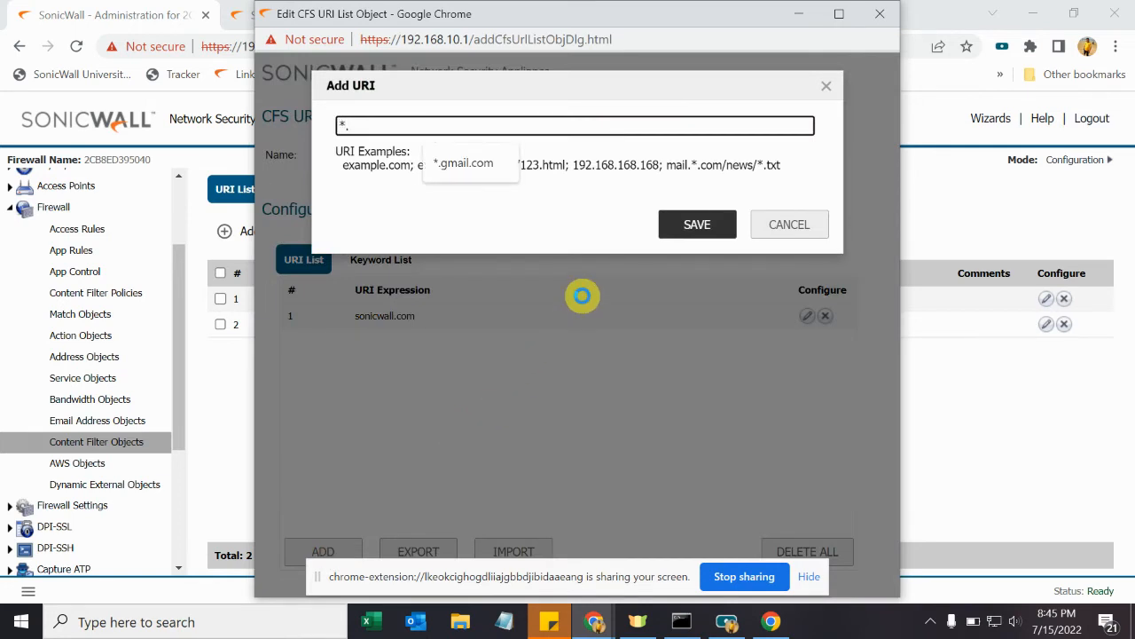
pyautogui.write('jindalcomputronix.co.in')
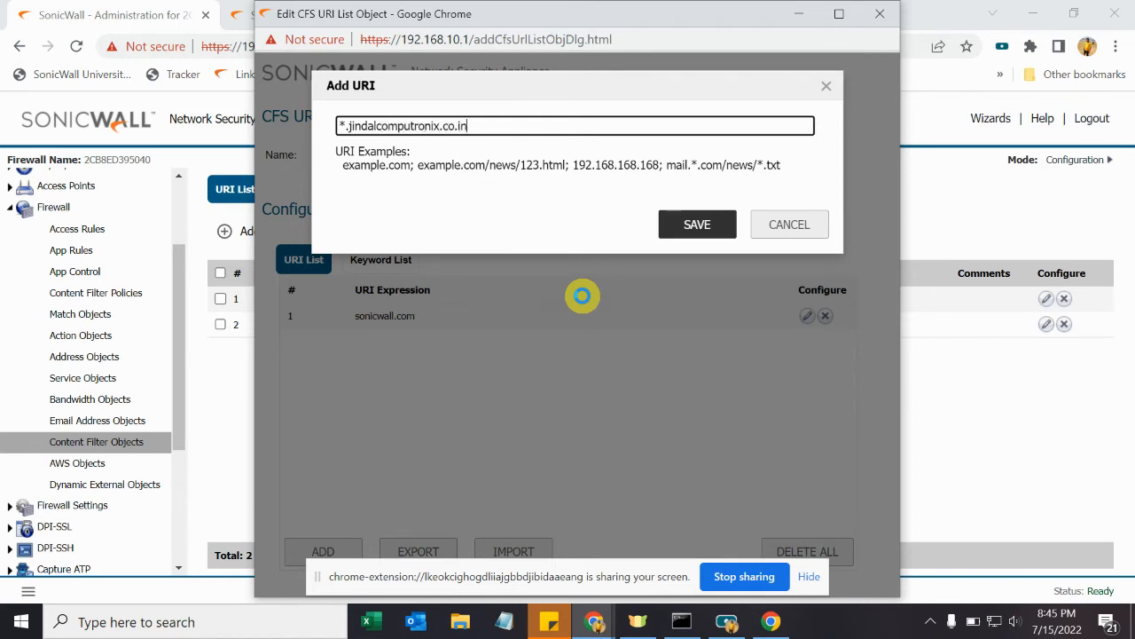
pyautogui.click(707, 228)
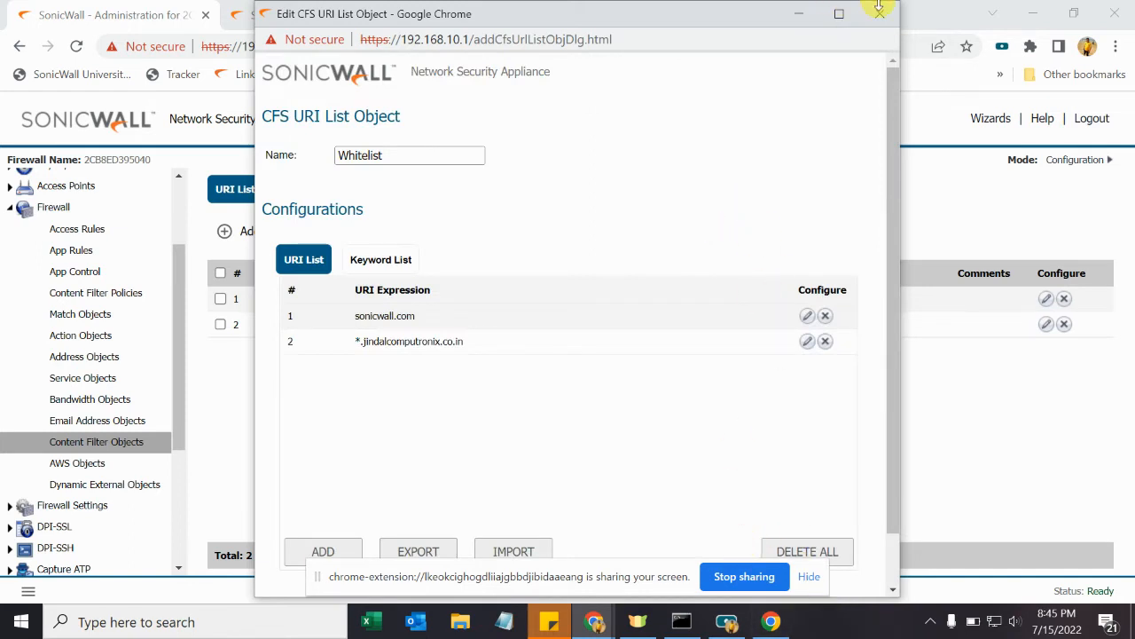
pyautogui.click(839, 13)
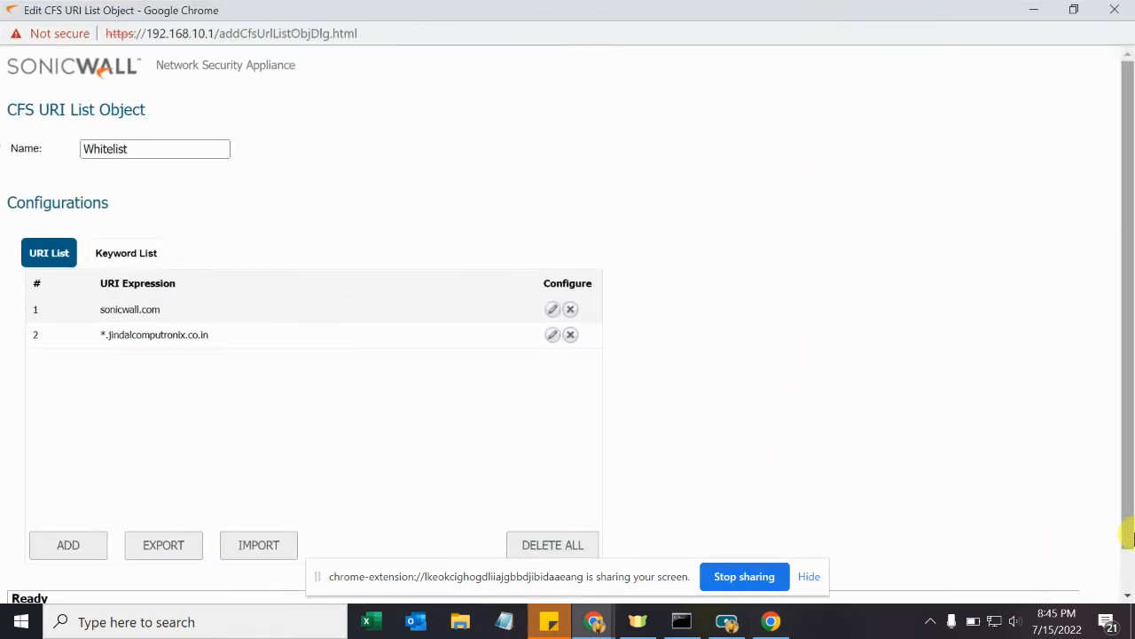
pyautogui.scroll(-1, 1131, 528)
pyautogui.click(951, 589)
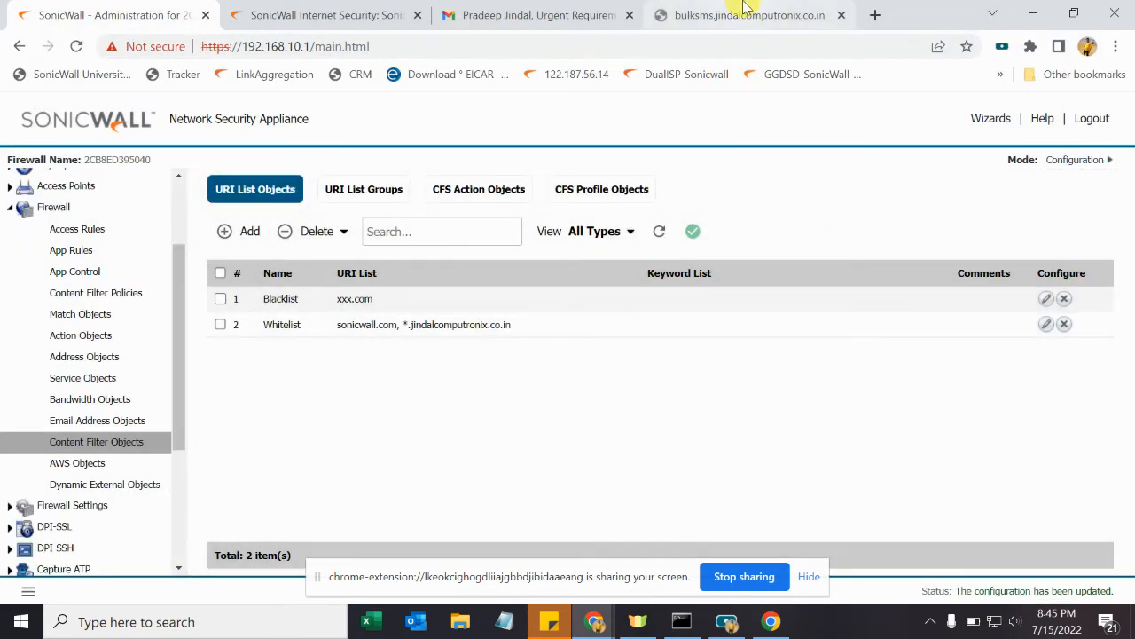
pyautogui.click(737, 15)
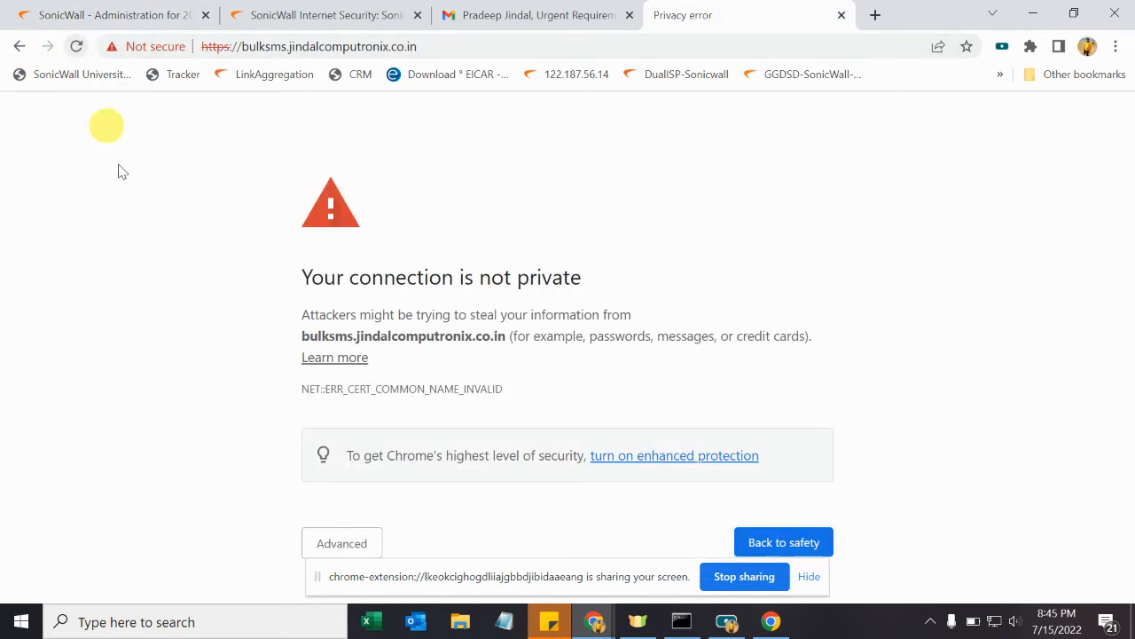
pyautogui.click(358, 546)
pyautogui.scroll(-2, 399, 545)
pyautogui.click(498, 549)
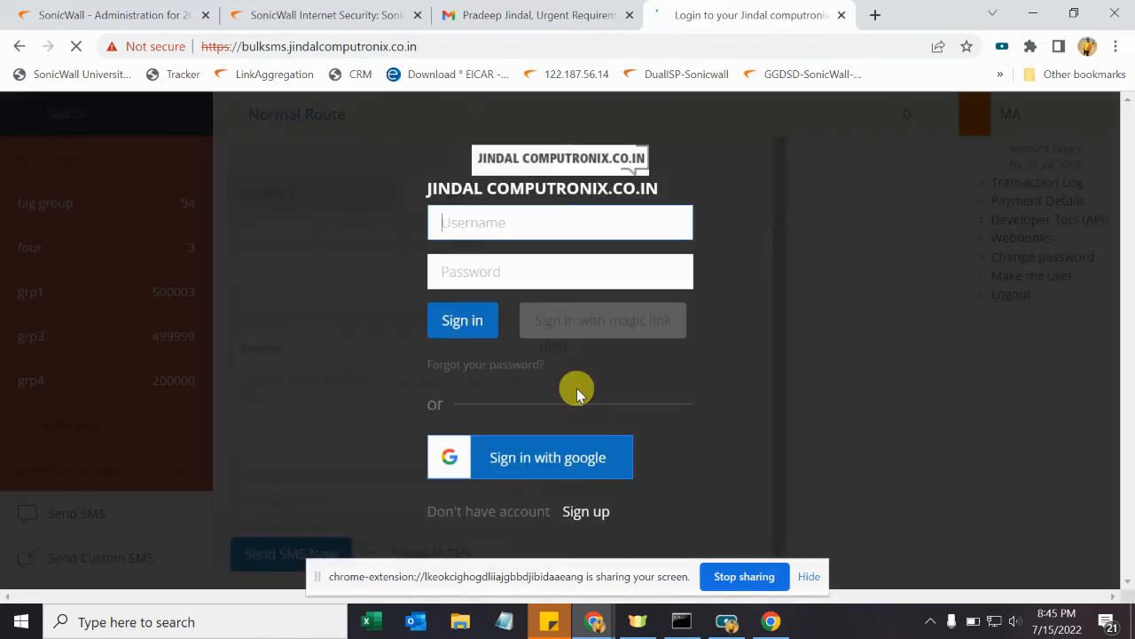
pyautogui.click(845, 15)
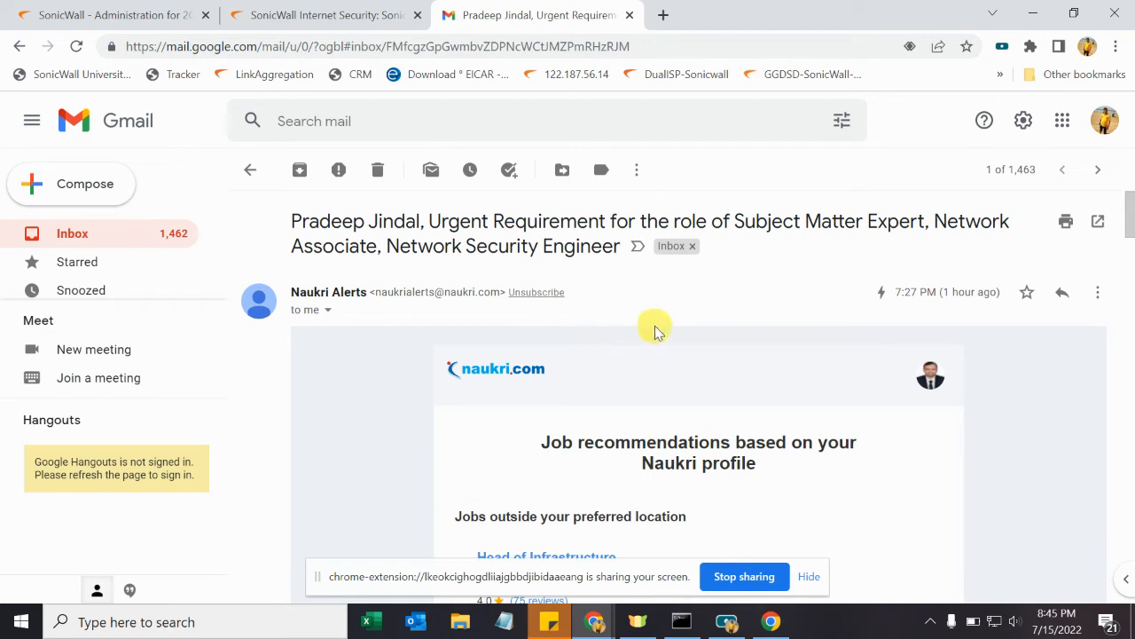
pyautogui.click(631, 16)
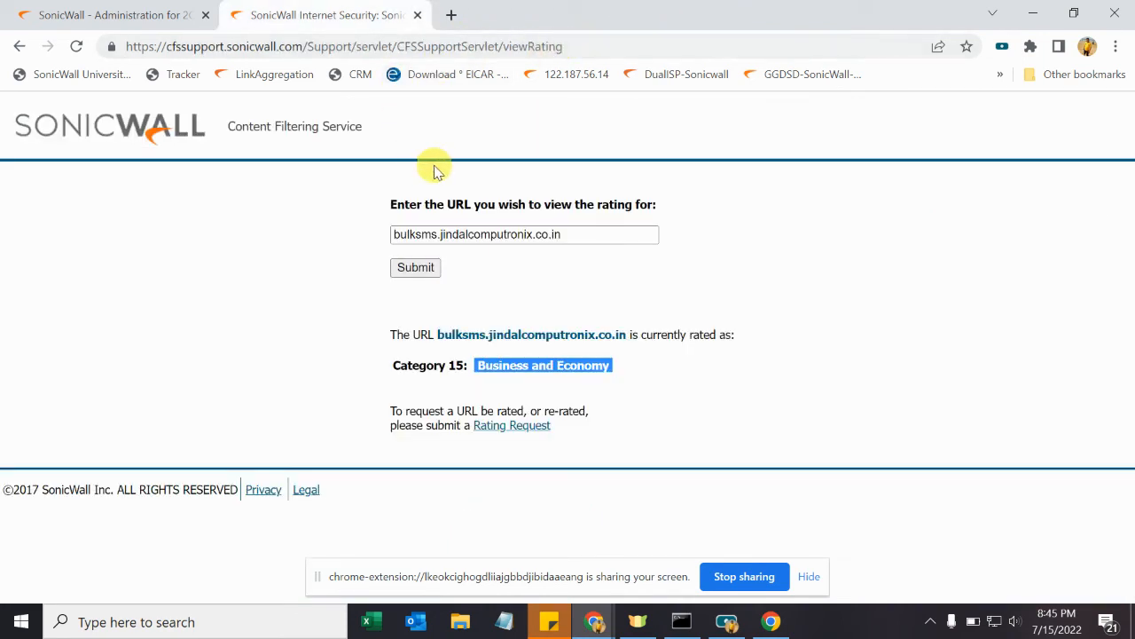
# Step: Create a CFS URI list object named test containing *.jindalcomputronix.co.in on the firewall, save it and close its window
pyautogui.click(131, 15)
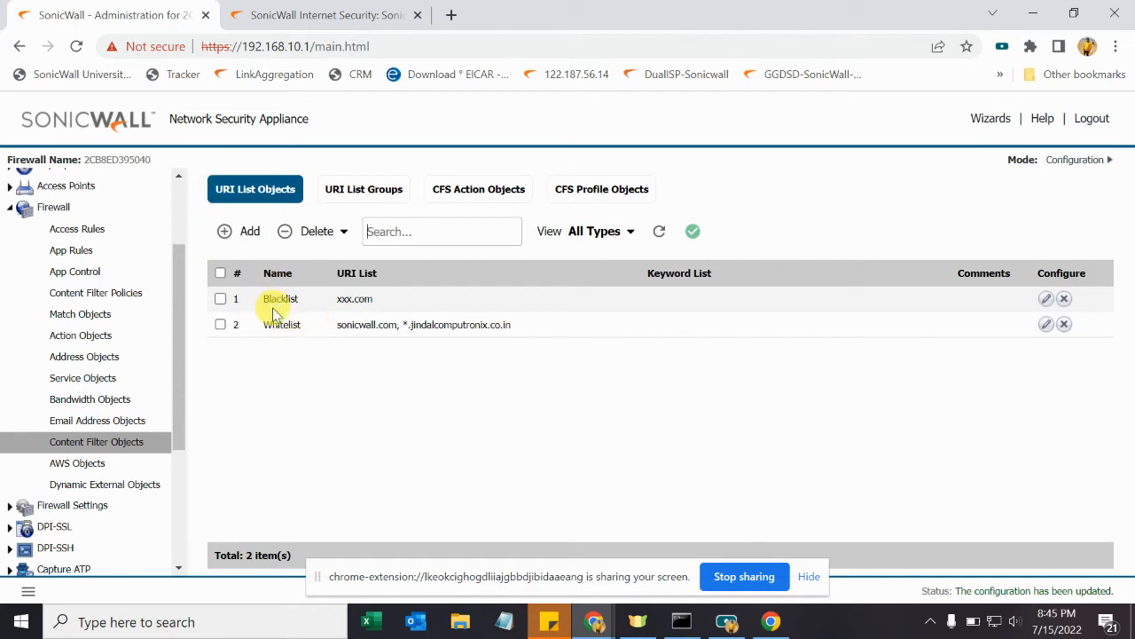
pyautogui.click(250, 233)
pyautogui.click(441, 156)
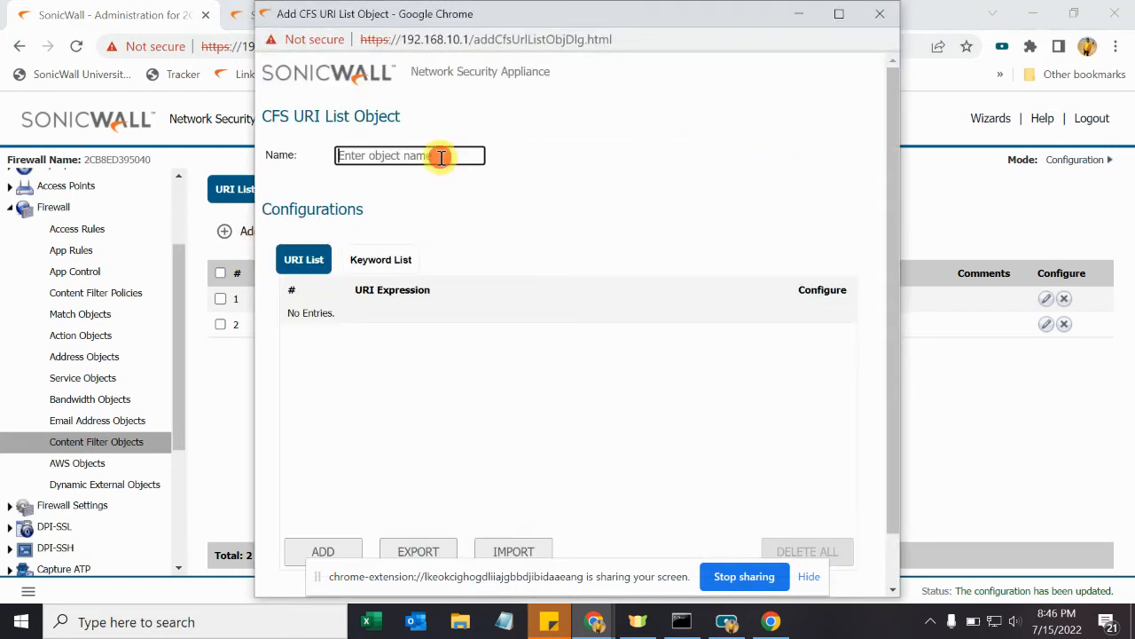
pyautogui.write('test')
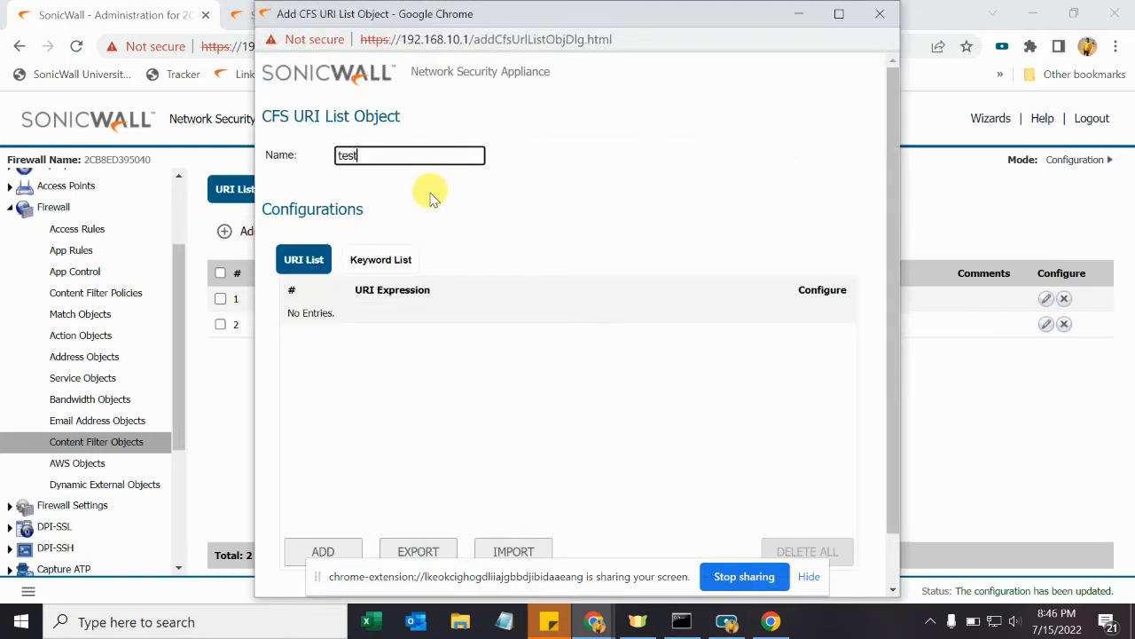
pyautogui.click(344, 538)
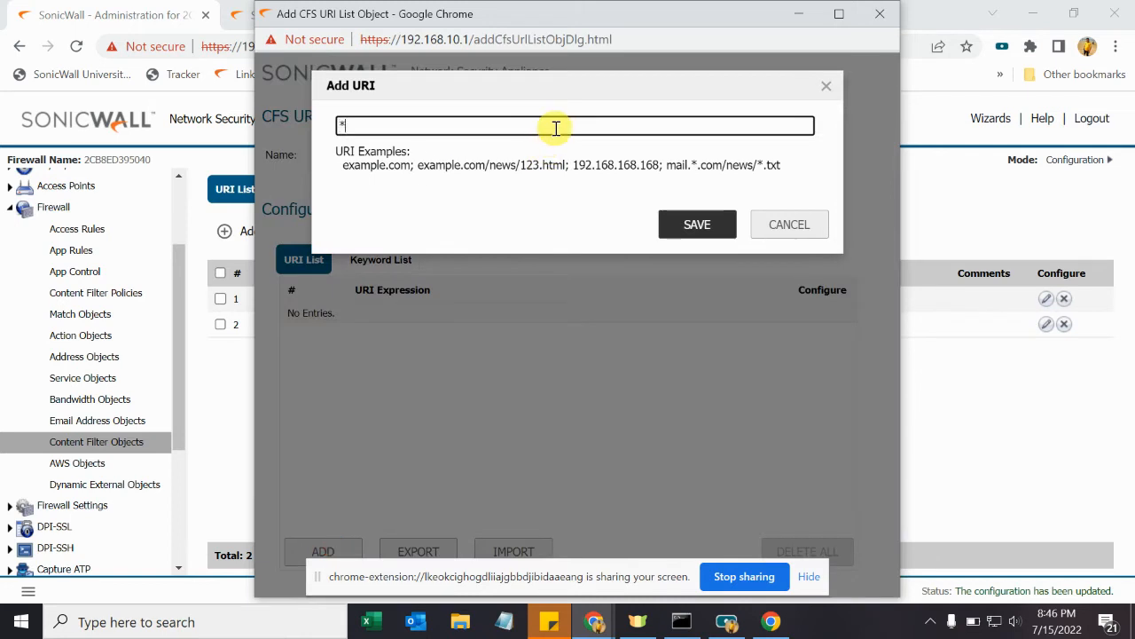
pyautogui.write('*.jindalcomputronix.co.in')
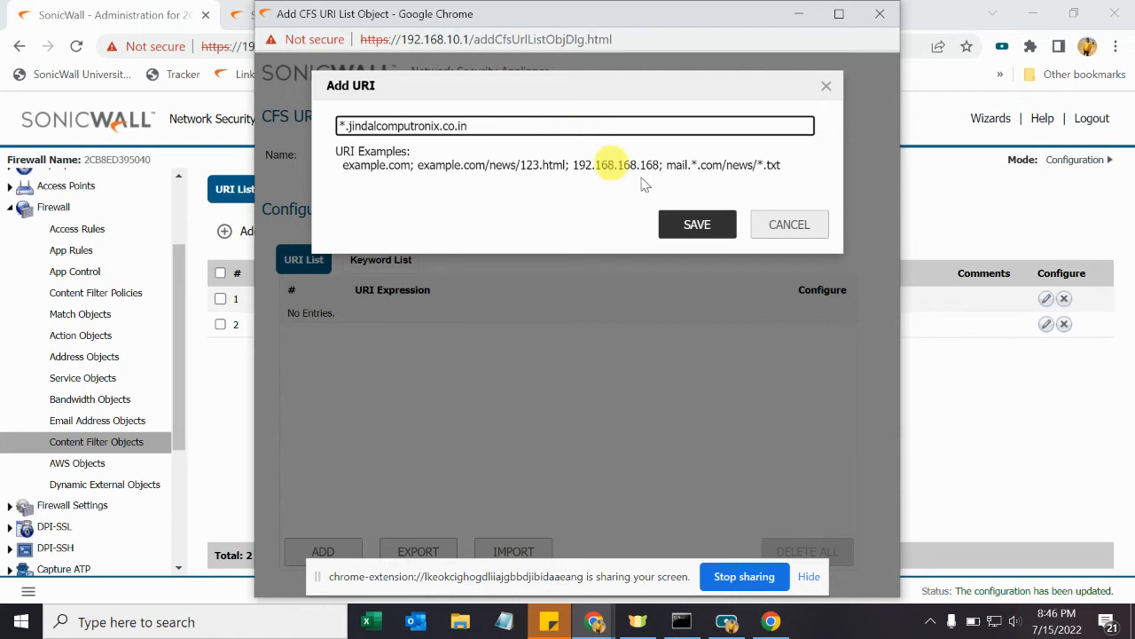
pyautogui.click(697, 224)
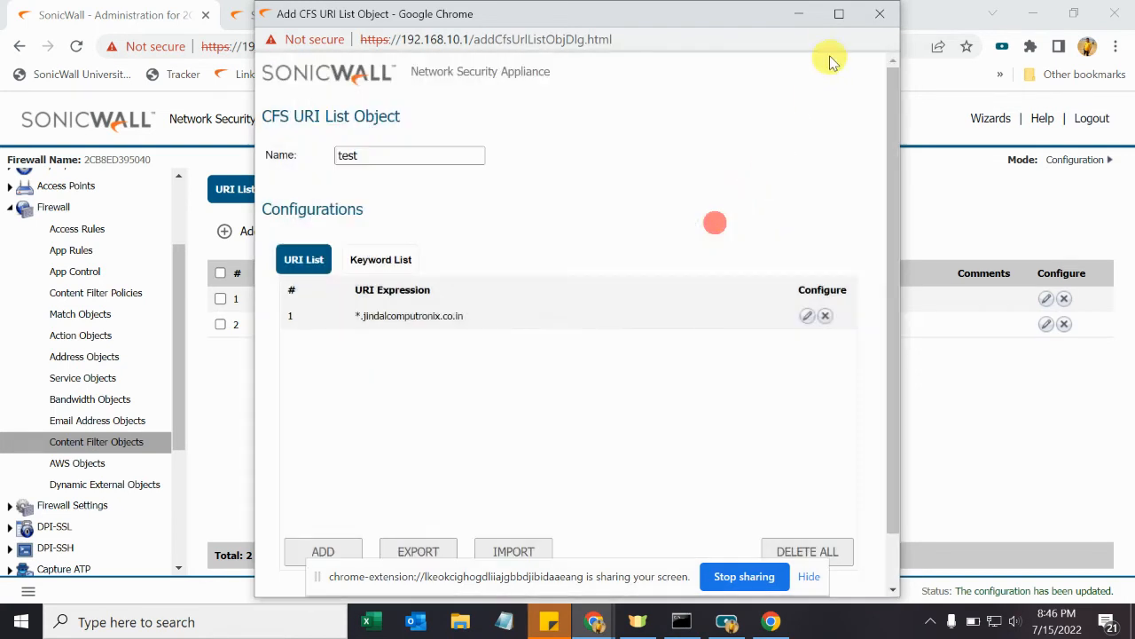
pyautogui.click(838, 13)
pyautogui.scroll(-2, 953, 547)
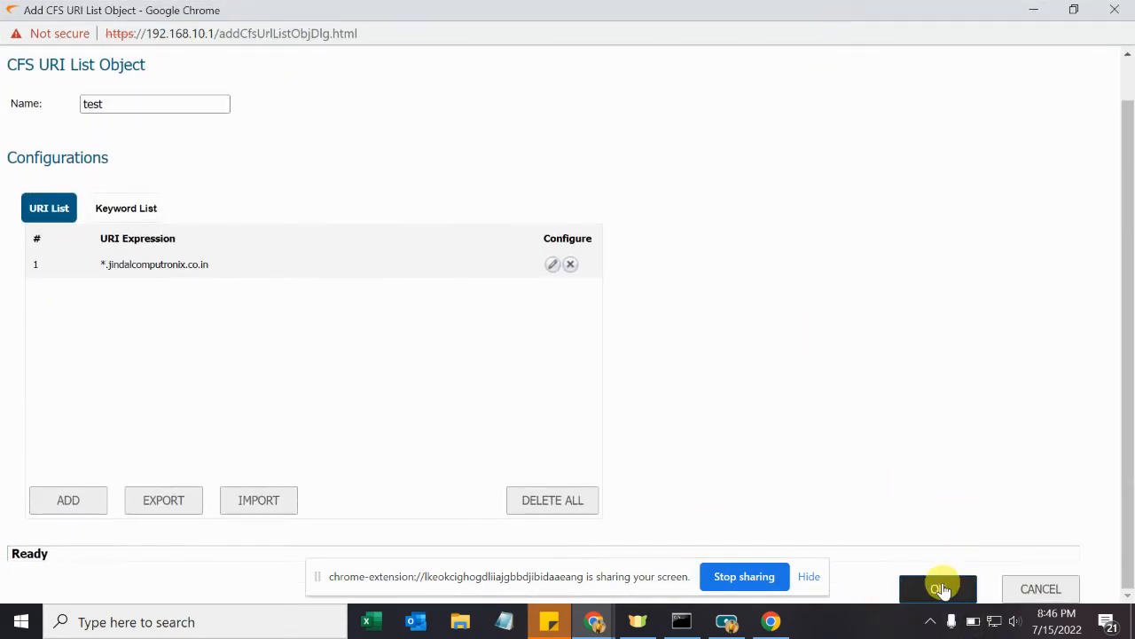
pyautogui.click(942, 598)
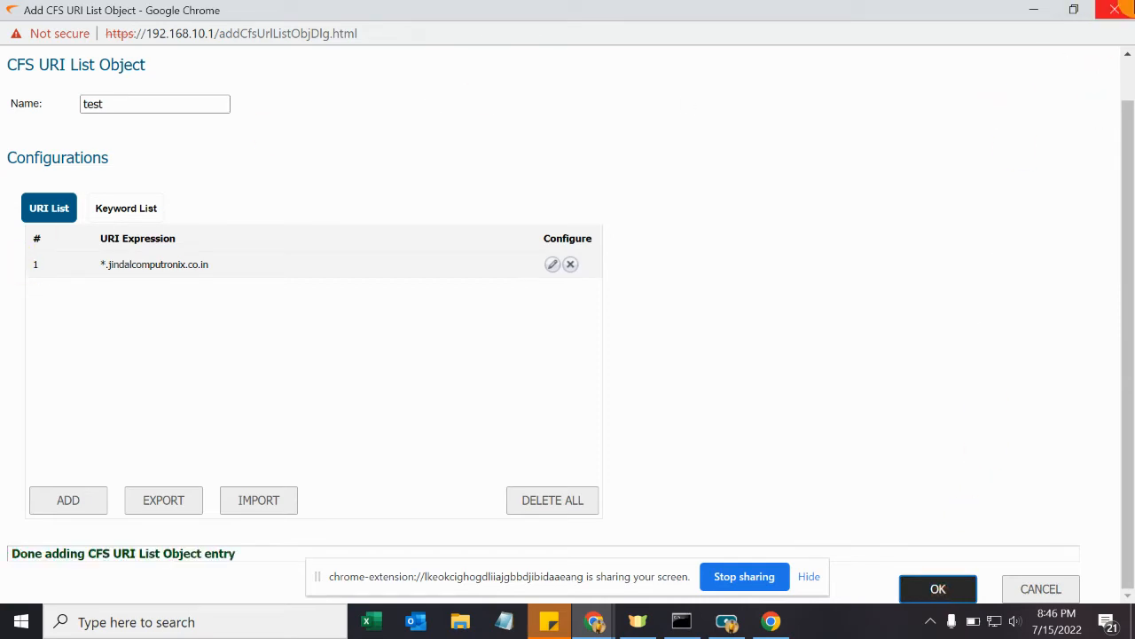
pyautogui.click(1115, 10)
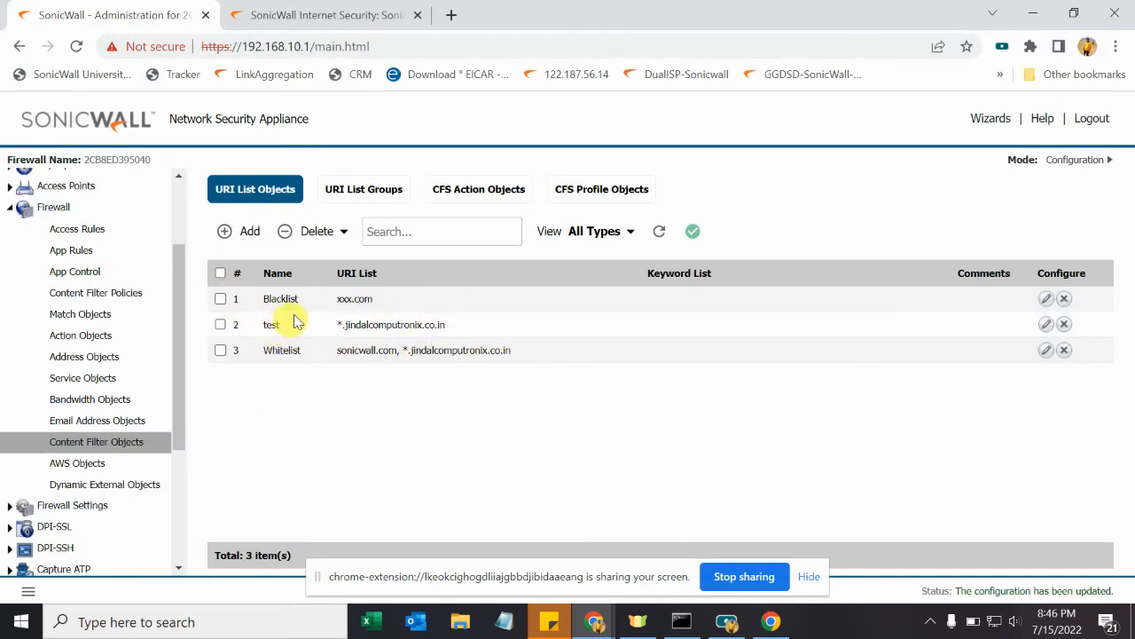
# Step: Edit the CFS Default Profile object to use test as its Allowed URI List, and save the profile
pyautogui.click(607, 193)
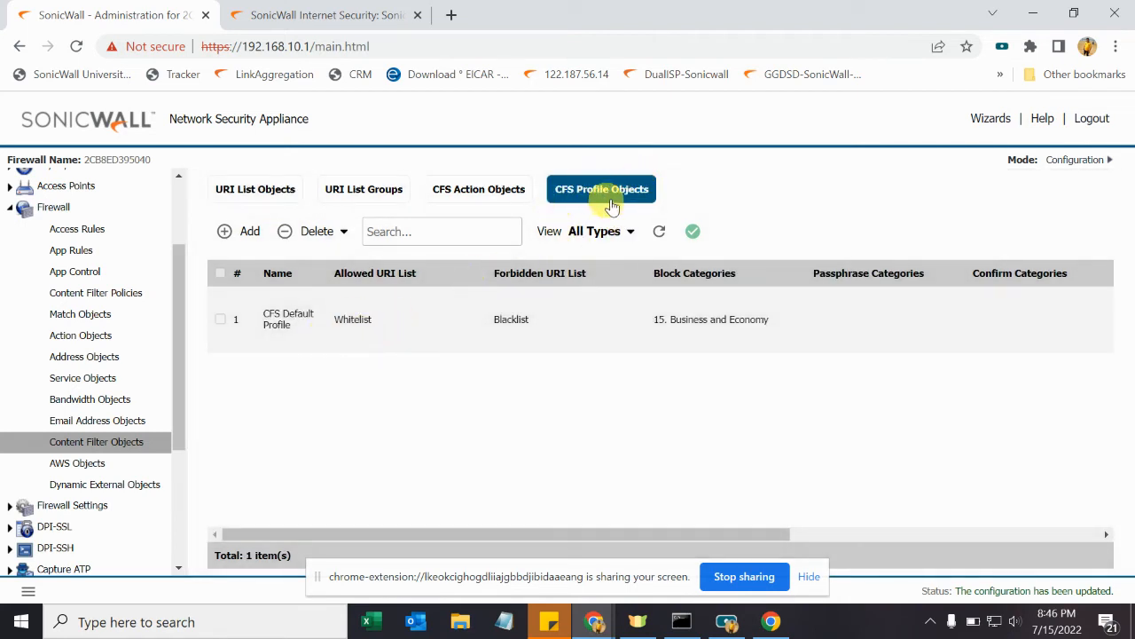
pyautogui.click(1019, 536)
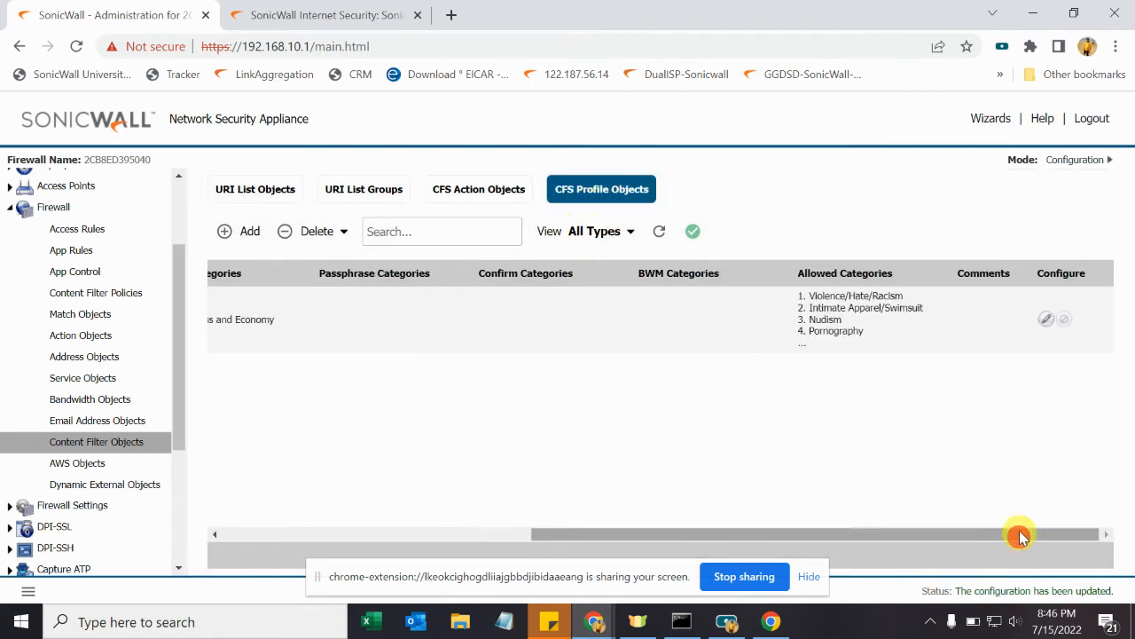
pyautogui.moveTo(581, 532); pyautogui.dragTo(311, 534)
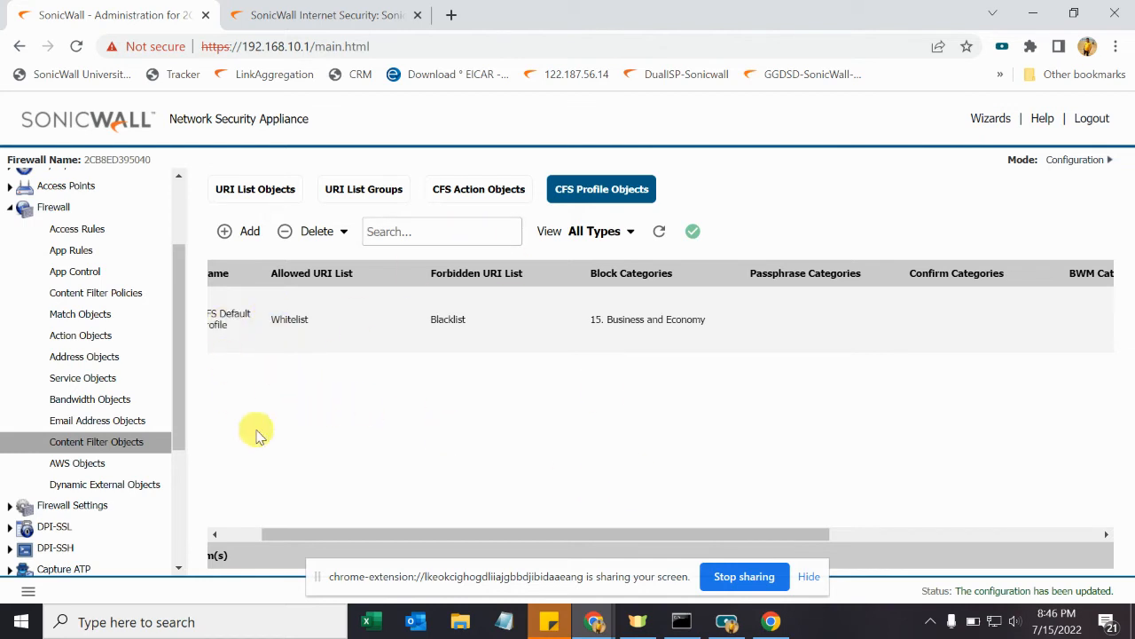
pyautogui.click(1043, 535)
pyautogui.click(1045, 318)
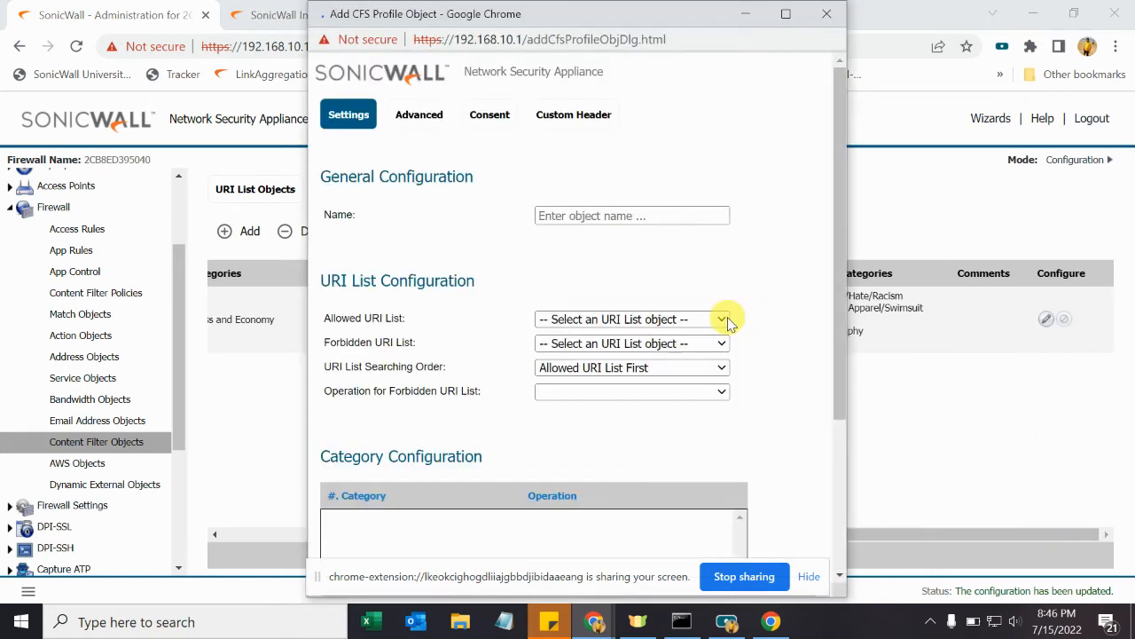
pyautogui.click(570, 322)
pyautogui.click(598, 441)
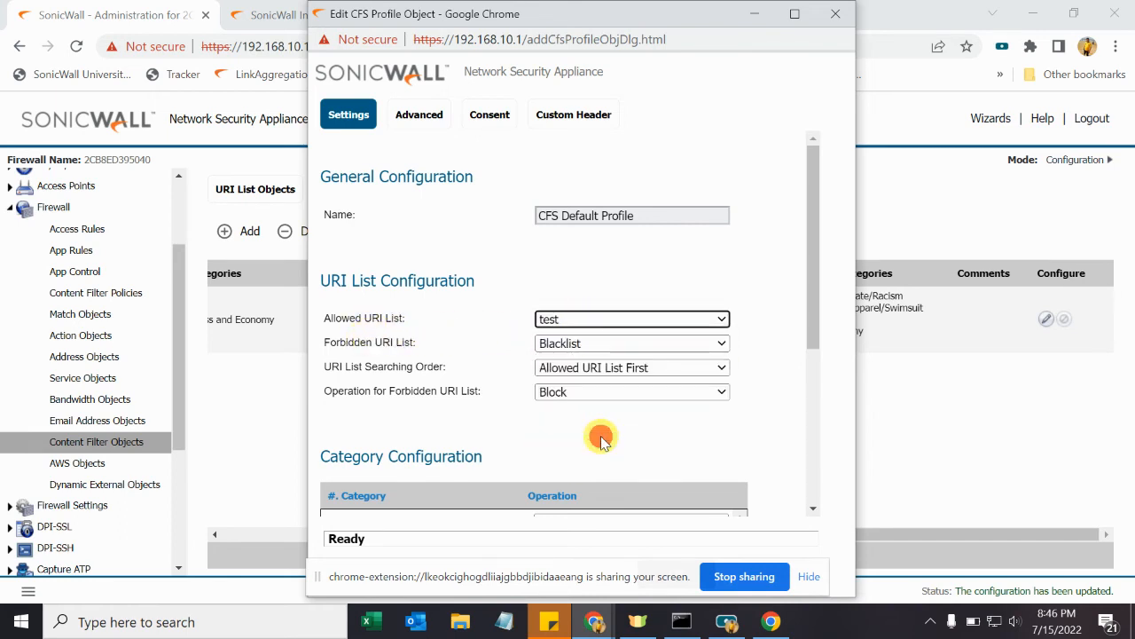
pyautogui.click(808, 483)
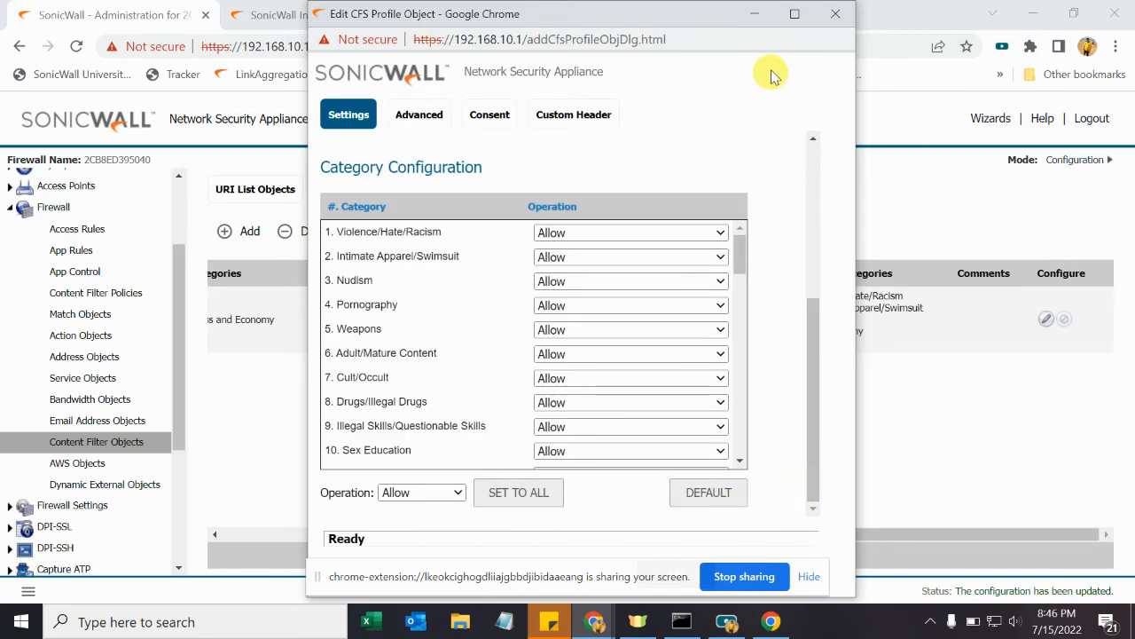
pyautogui.click(795, 13)
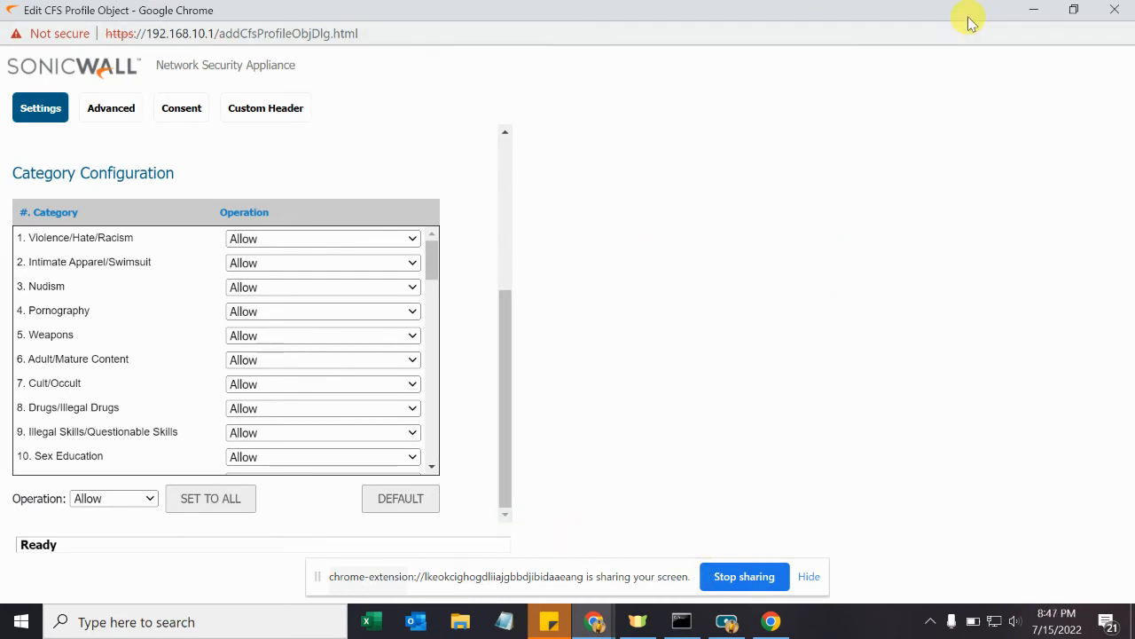
pyautogui.hotkey('ctrl', '-')
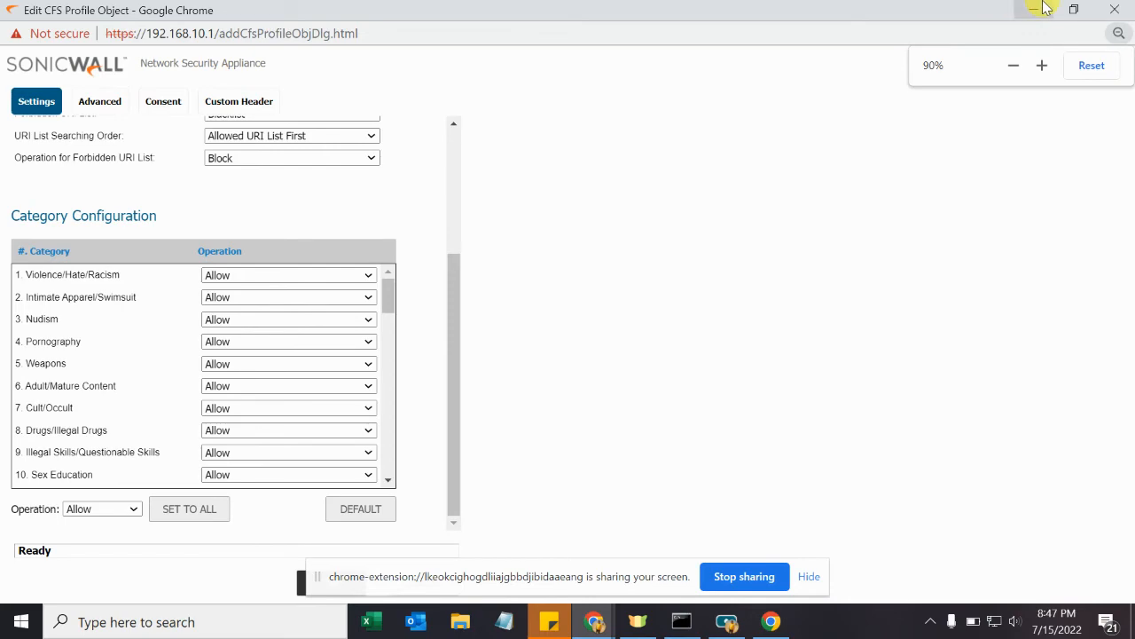
pyautogui.hotkey('ctrl', '-')
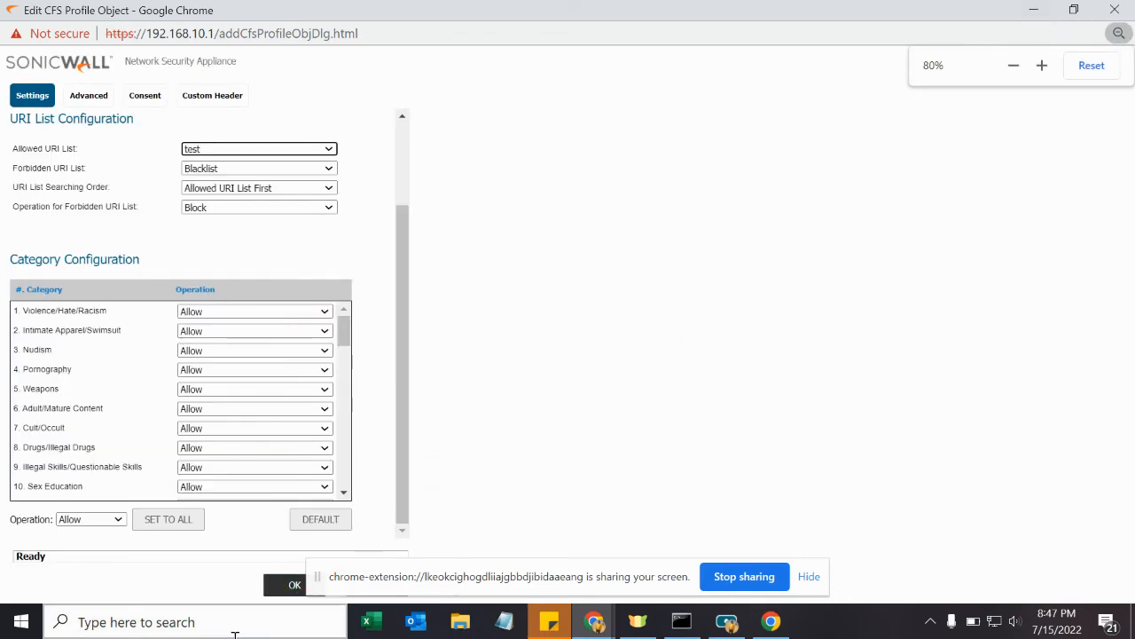
pyautogui.click(294, 588)
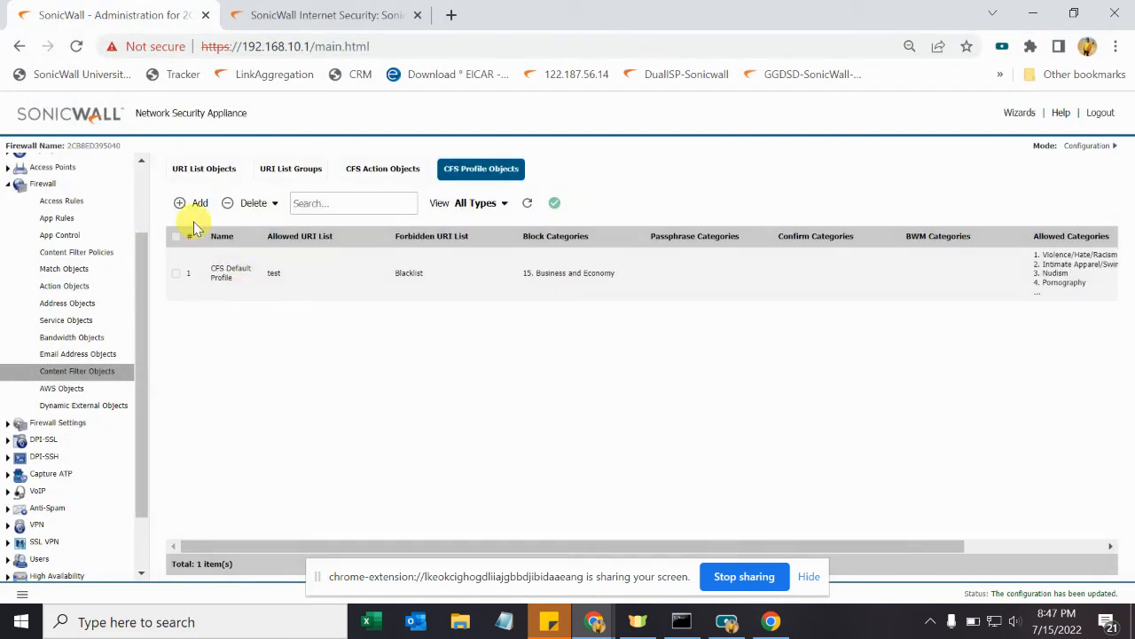
# Step: Start a new CFS profile object named Marketing with Whitelist as the Allowed URI List and Blacklist as the Forbidden URI List
pyautogui.click(202, 209)
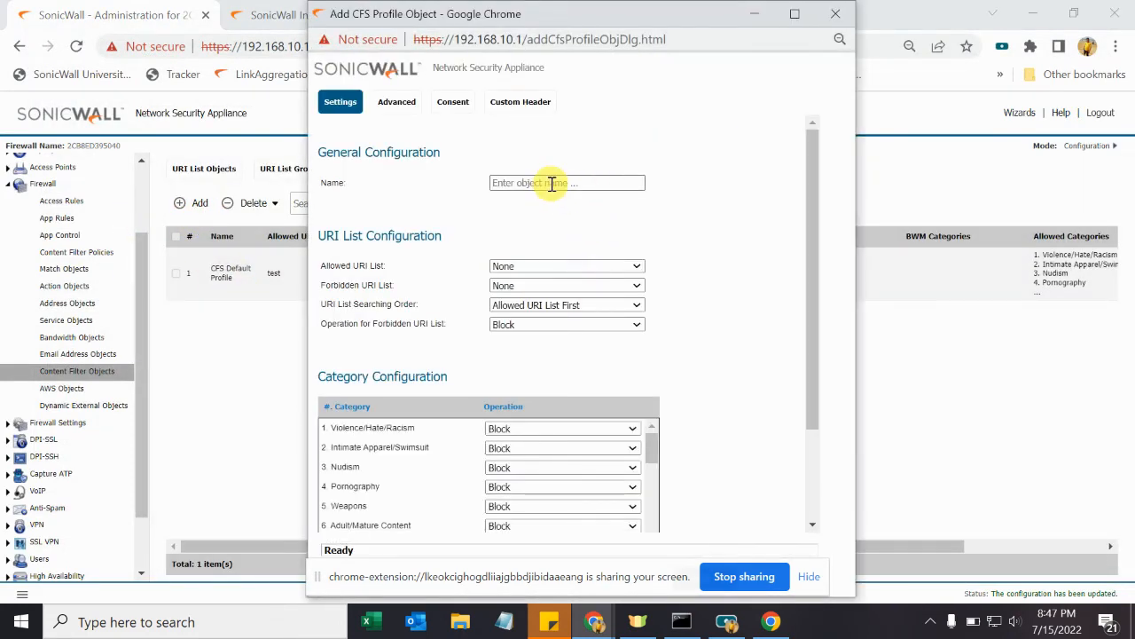
pyautogui.click(551, 183)
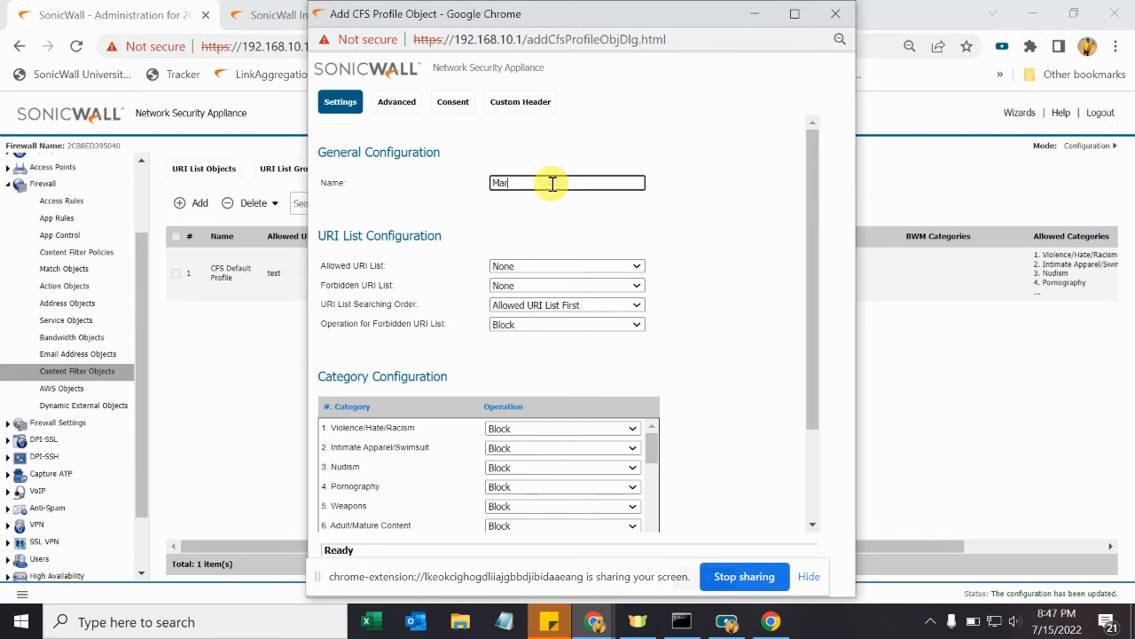
pyautogui.click(539, 266)
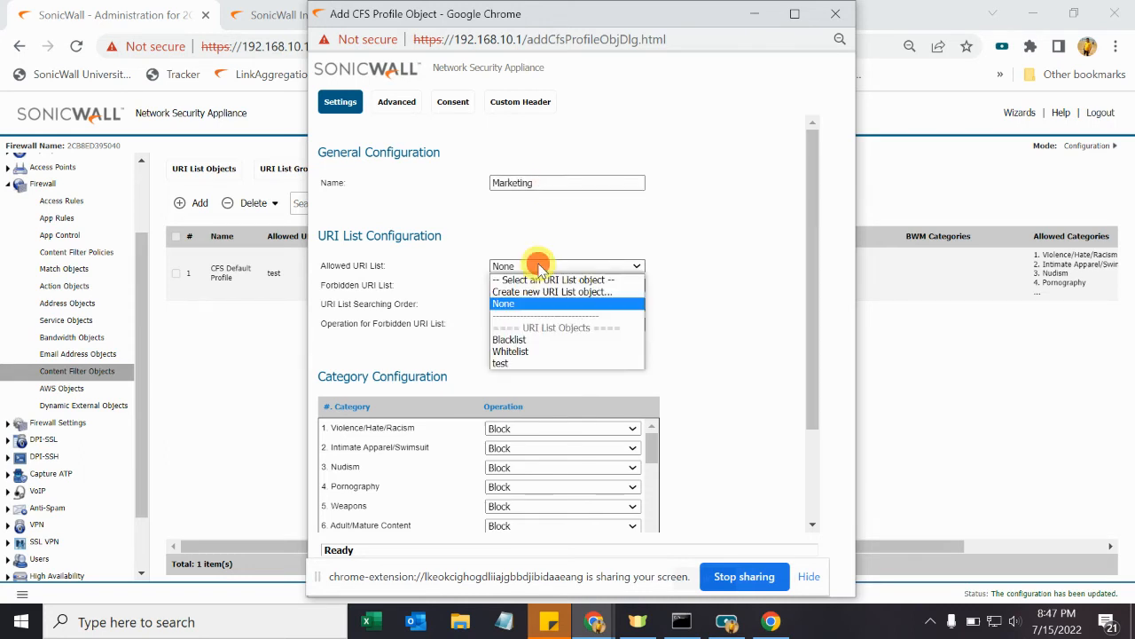
pyautogui.click(528, 351)
pyautogui.click(537, 286)
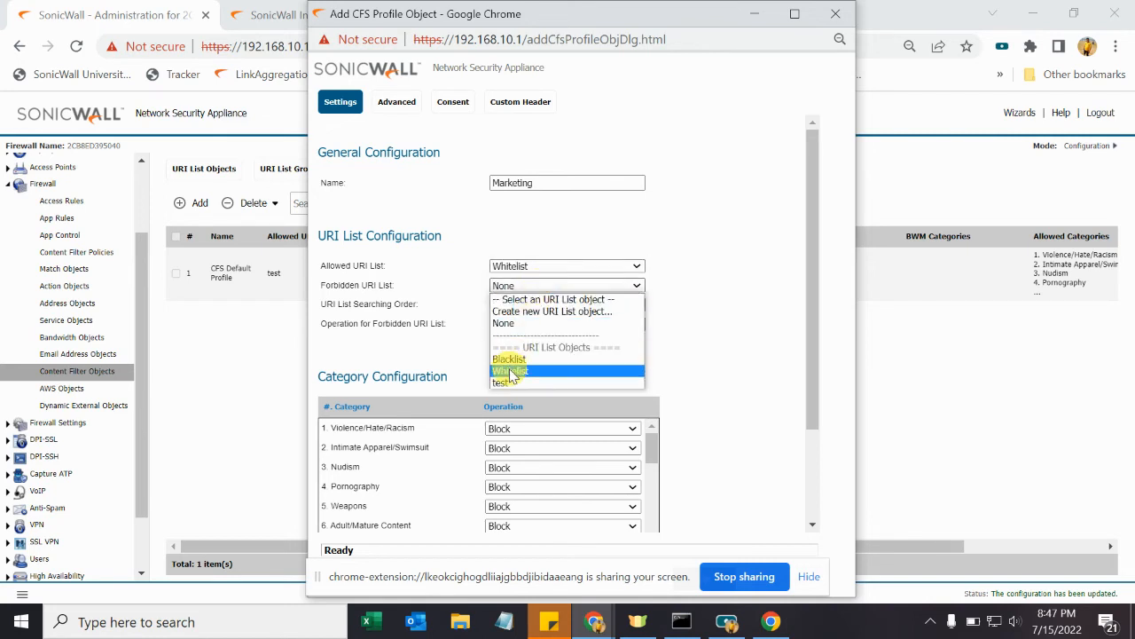
pyautogui.click(522, 358)
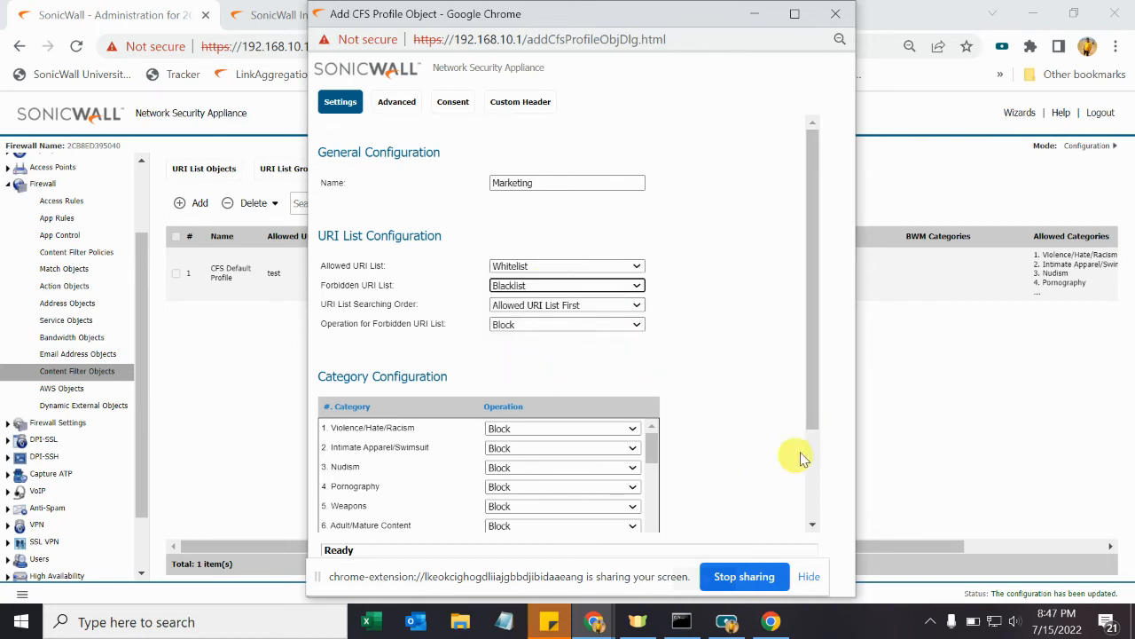
# Step: Set the Business and Economy category to Block in the Marketing profile, save it and close its window
pyautogui.scroll(-3, 807, 483)
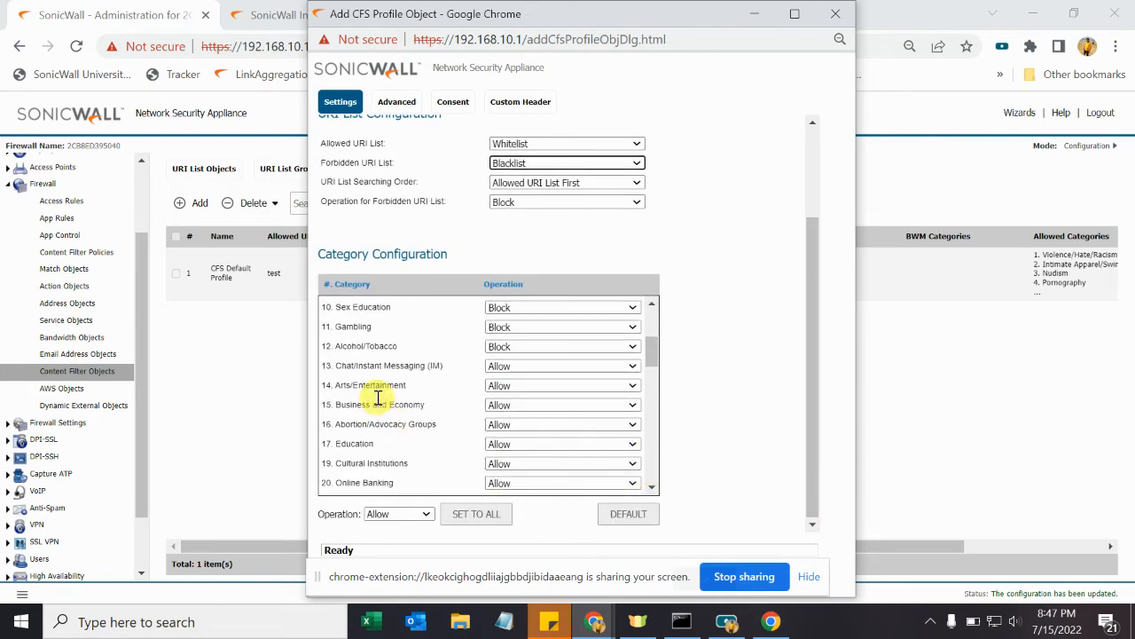
pyautogui.click(506, 405)
pyautogui.click(524, 432)
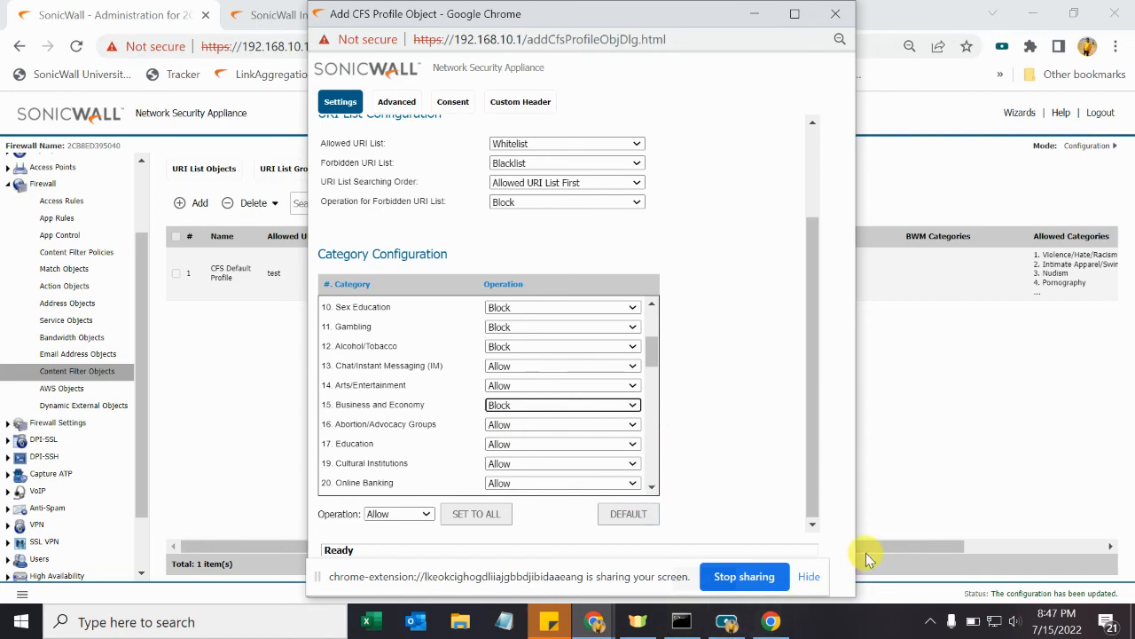
pyautogui.moveTo(689, 18); pyautogui.dragTo(482, 13)
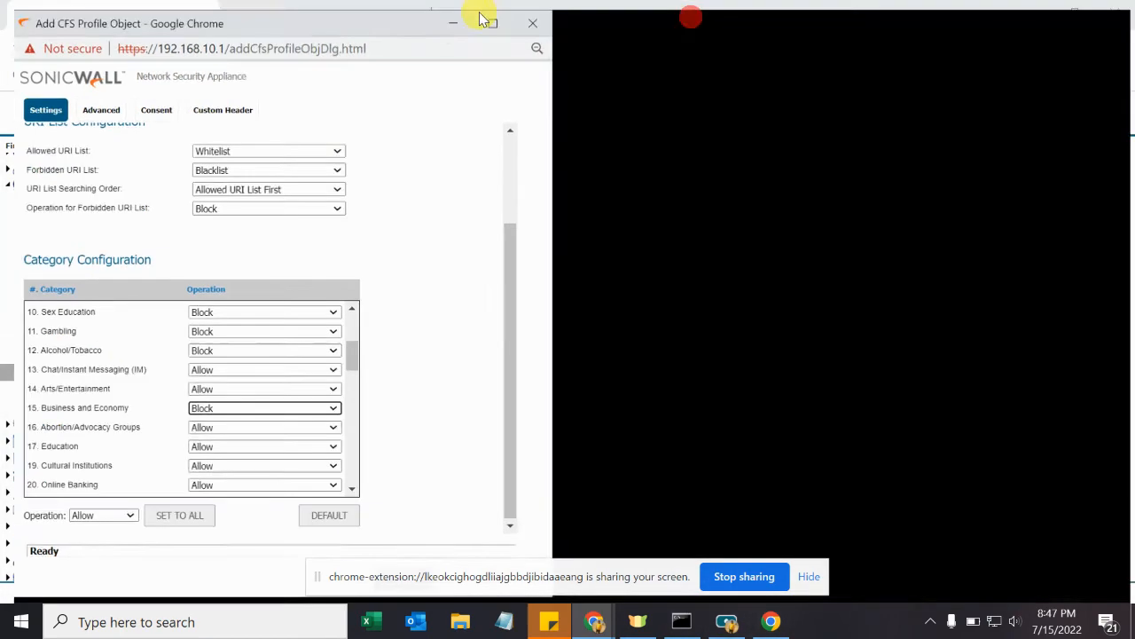
pyautogui.click(1073, 8)
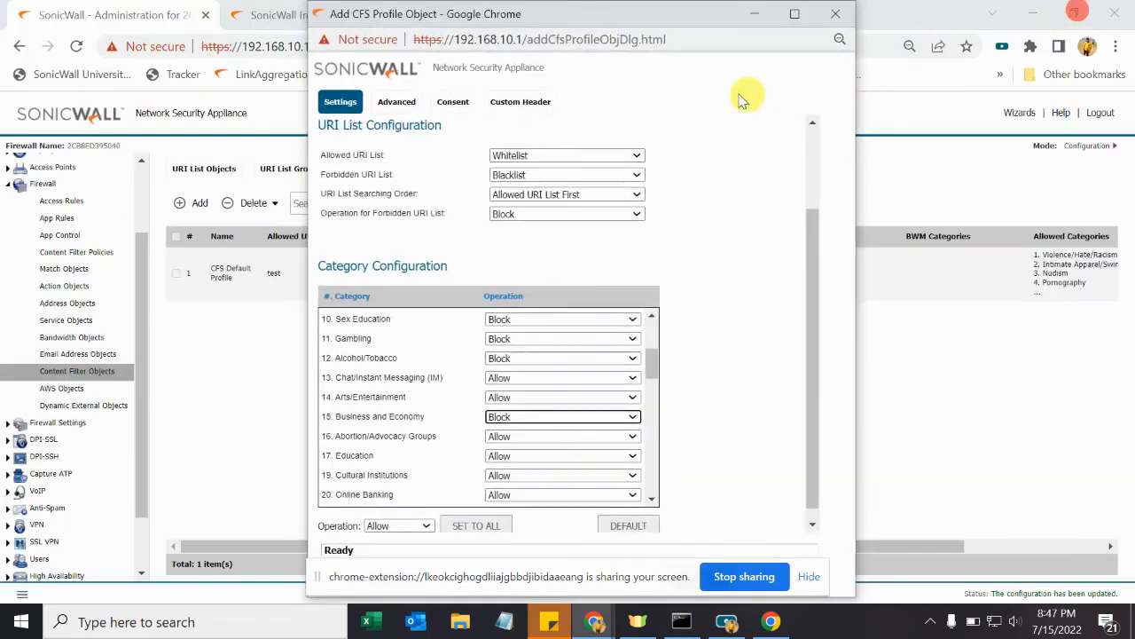
pyautogui.moveTo(563, 18); pyautogui.dragTo(804, 25)
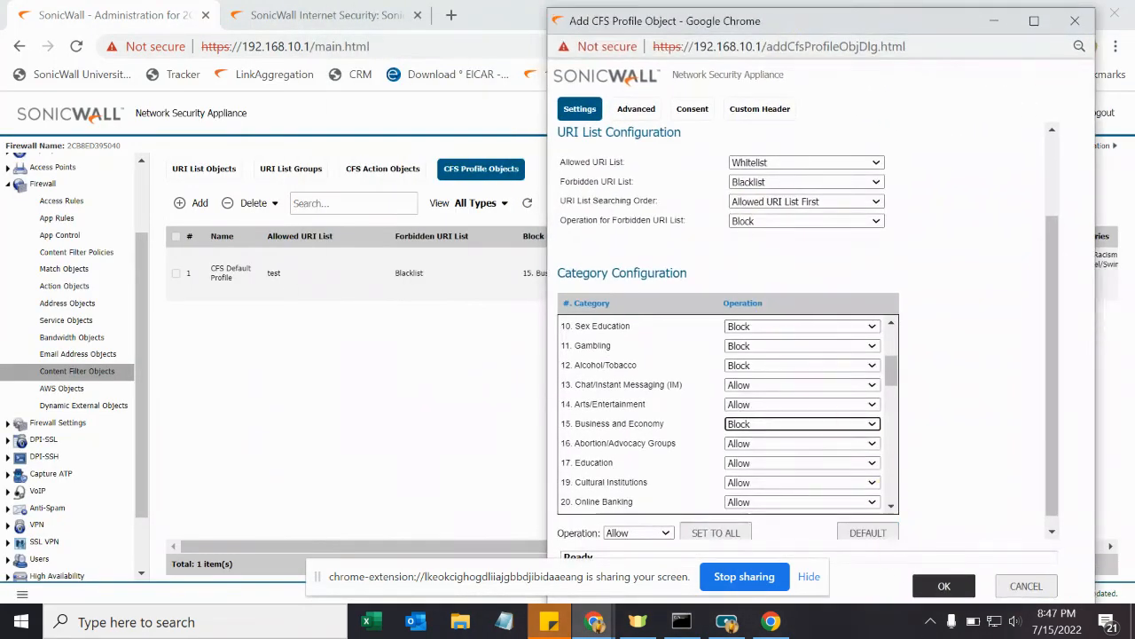
pyautogui.click(944, 586)
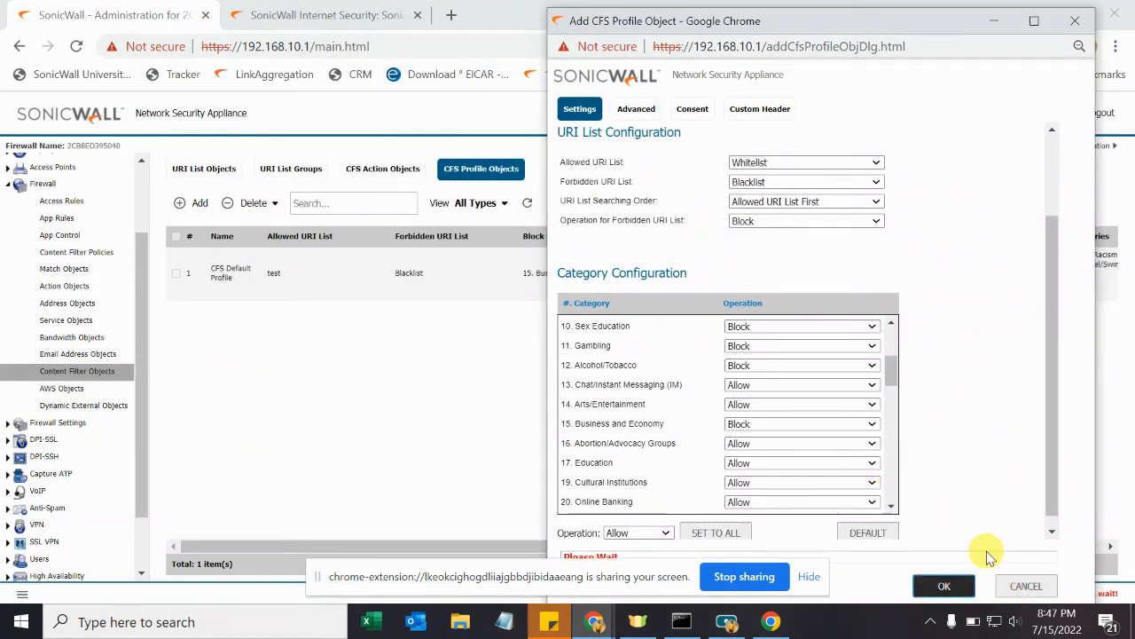
pyautogui.click(1026, 586)
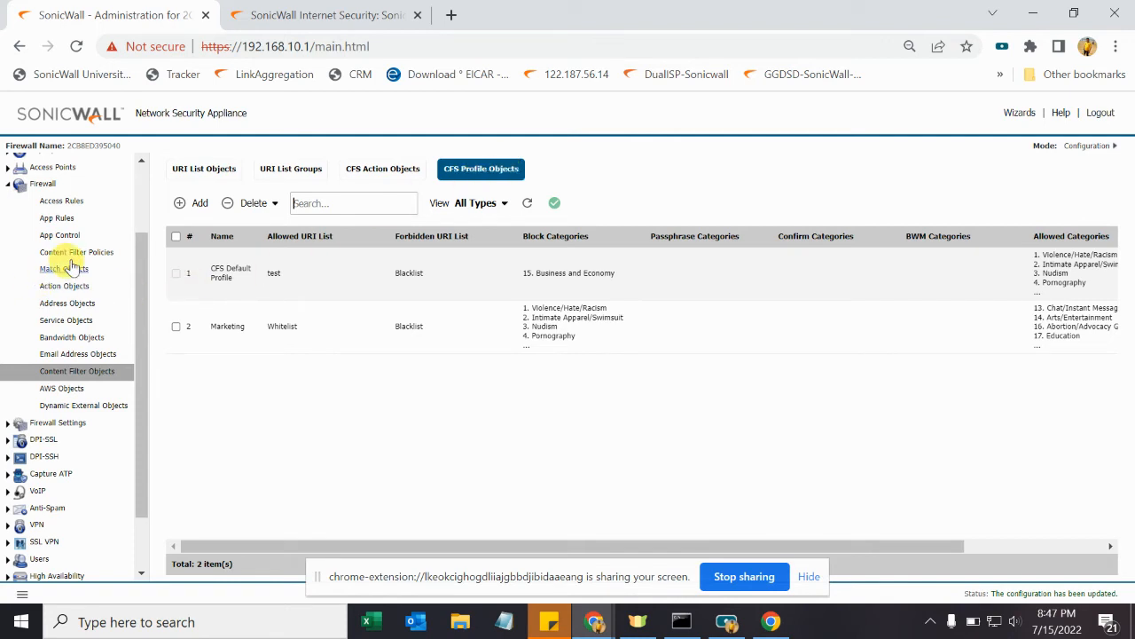
# Step: Open the Content Filter Policies and examine the source zone, profile and action of the CFS Default Policy
pyautogui.click(101, 257)
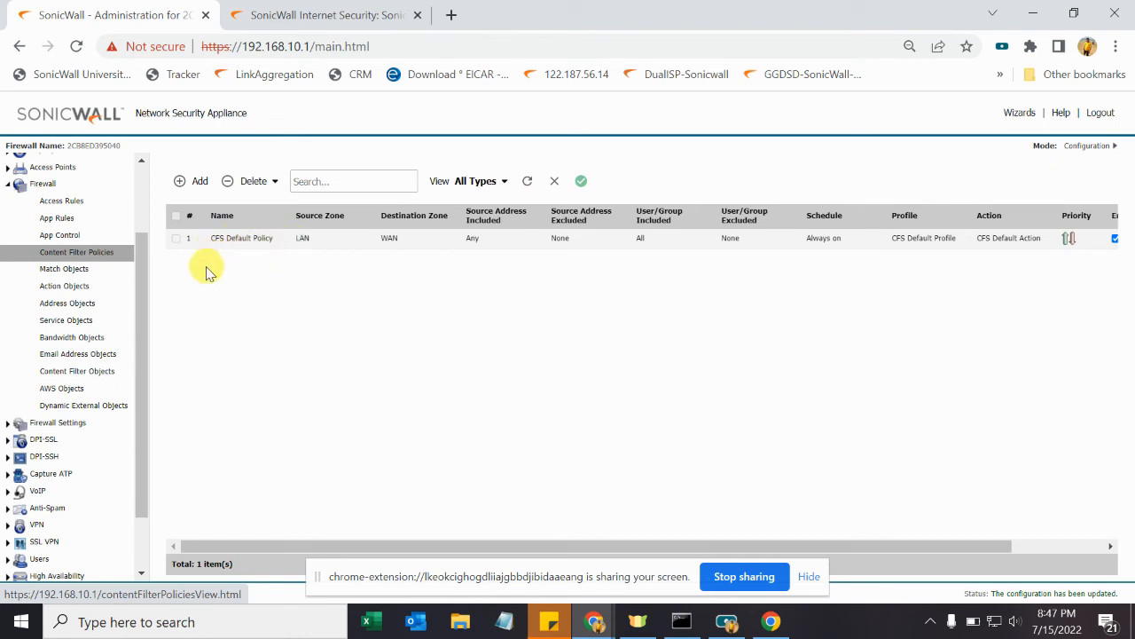
pyautogui.click(297, 240)
pyautogui.moveTo(311, 238); pyautogui.dragTo(294, 238)
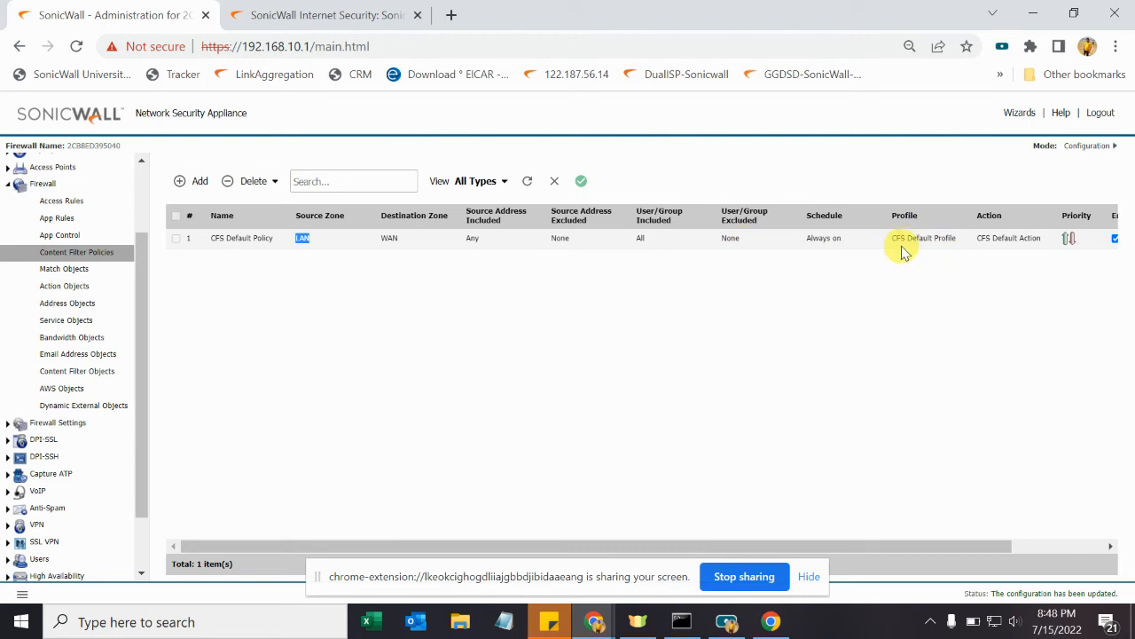
pyautogui.moveTo(891, 247)
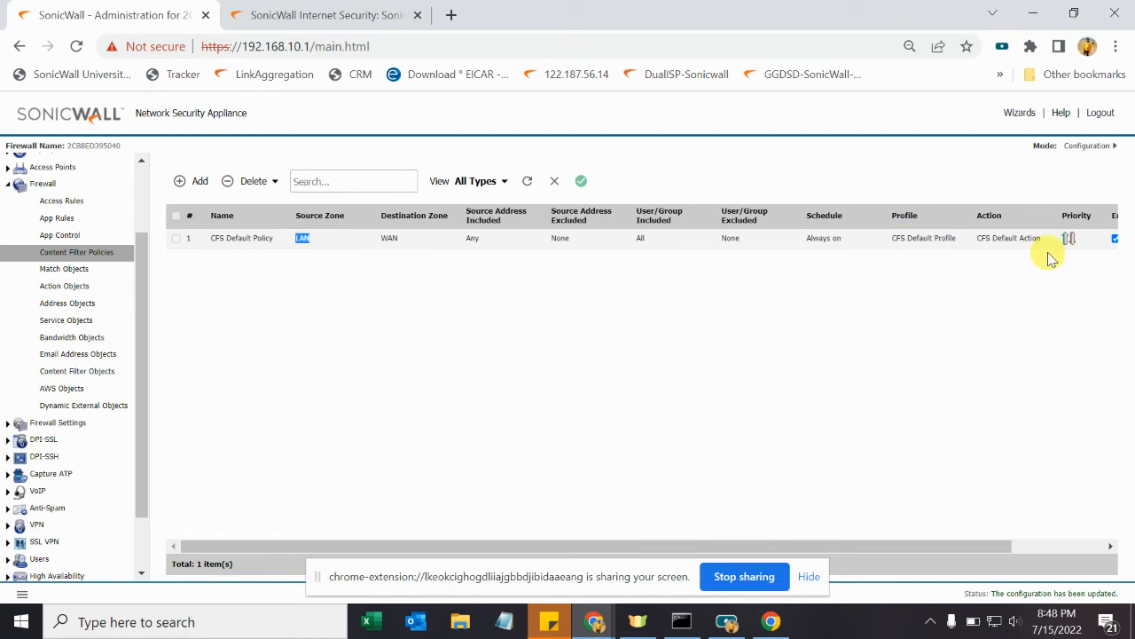
pyautogui.moveTo(996, 245)
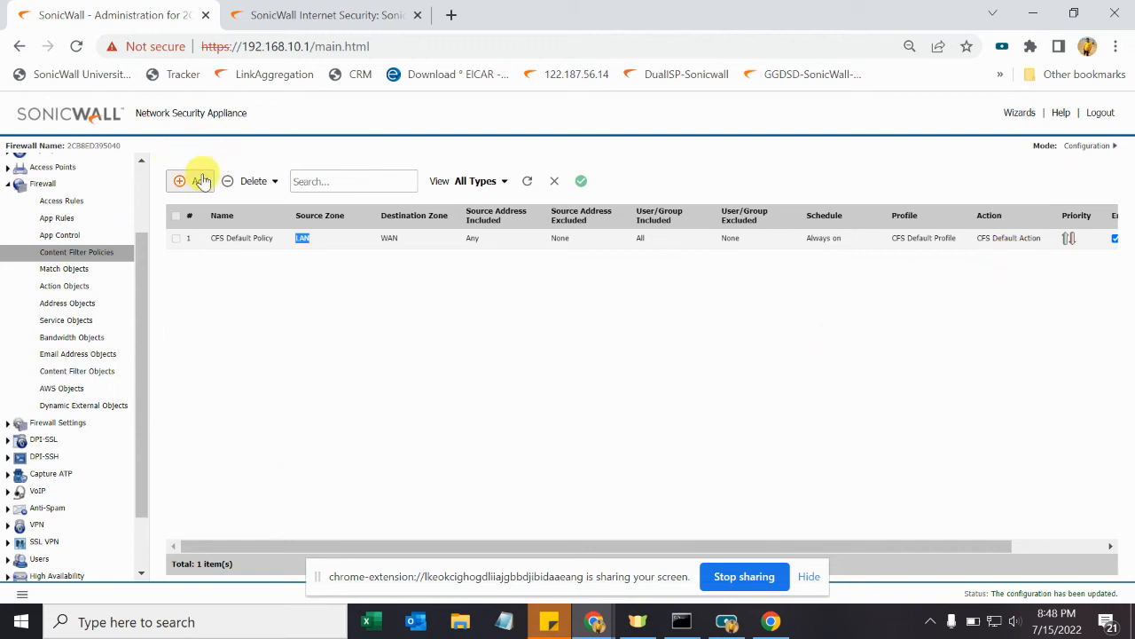
pyautogui.click(353, 181)
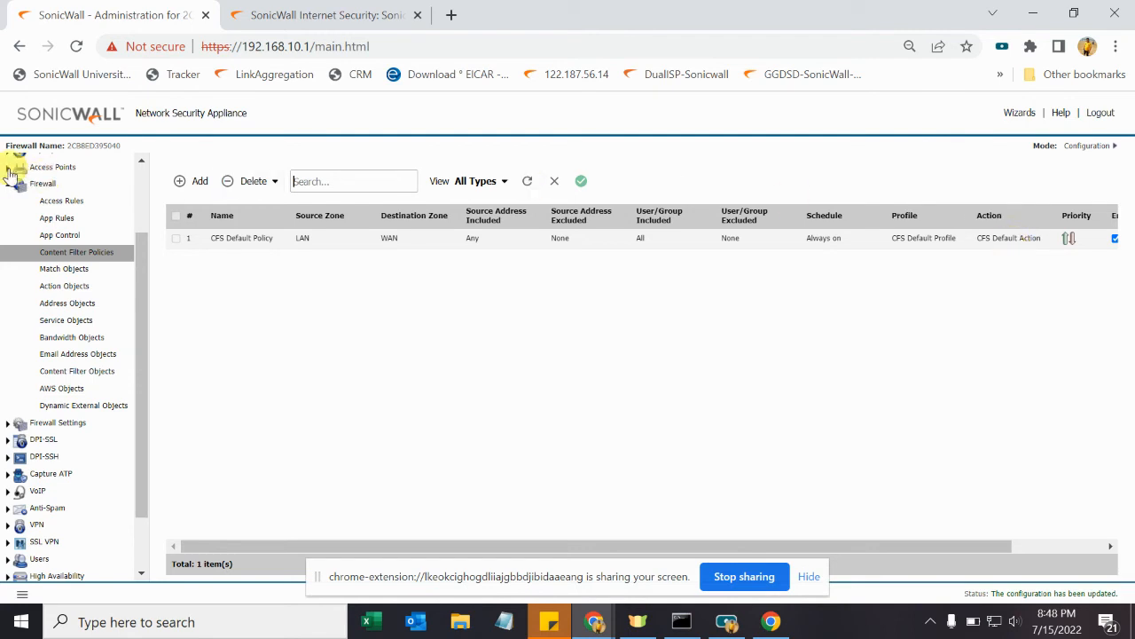
# Step: Start a new CFS policy and name it Mkt-CFS-Policy
pyautogui.click(201, 183)
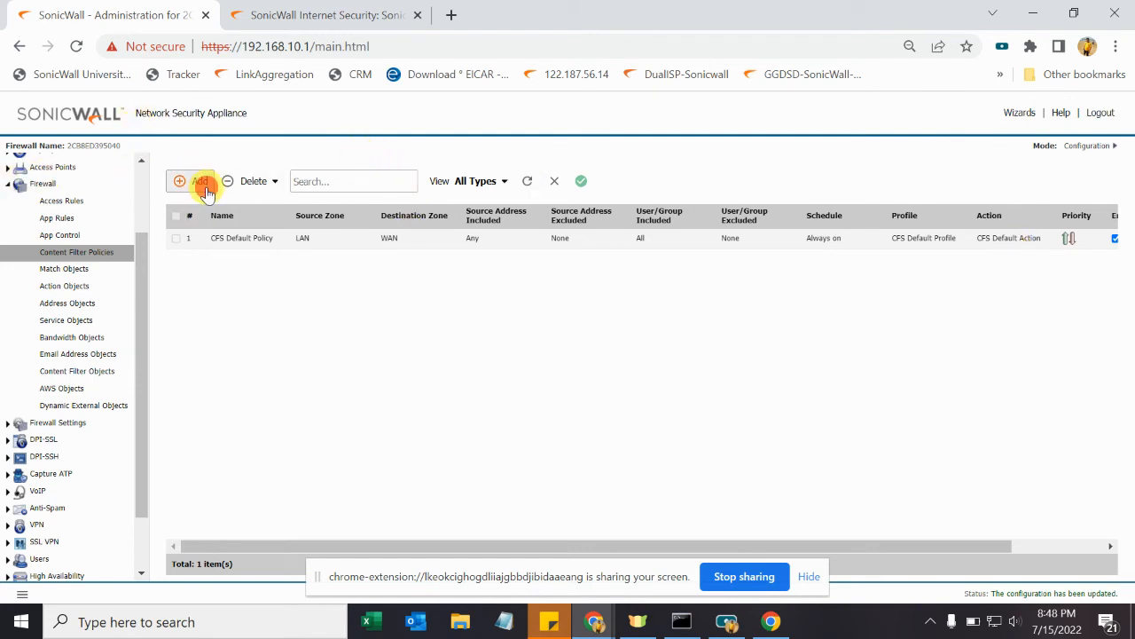
pyautogui.click(624, 153)
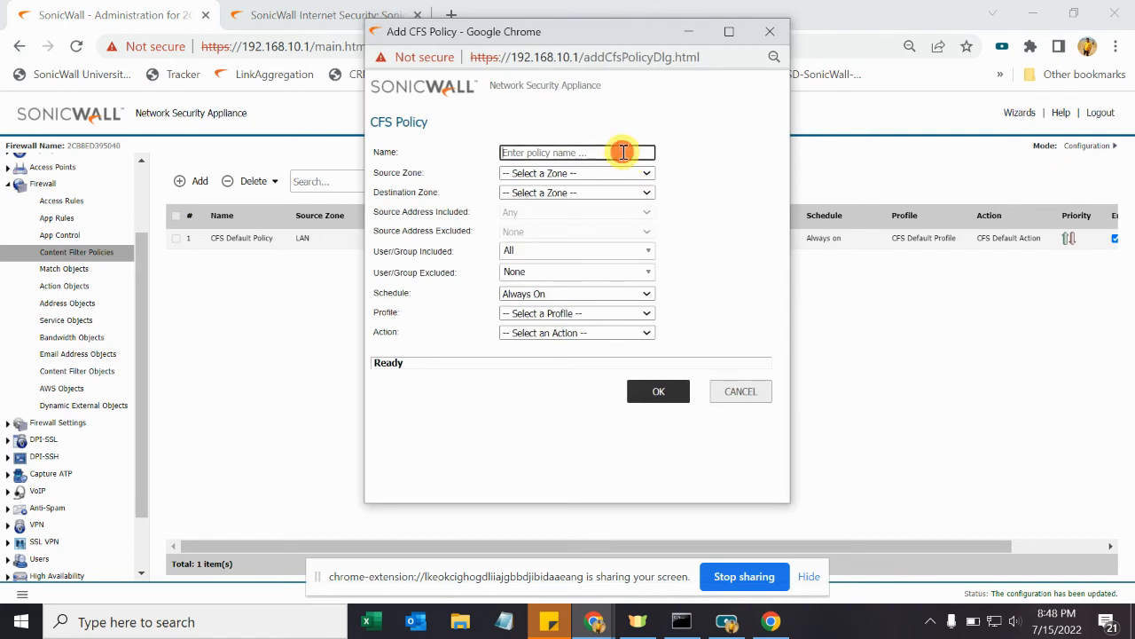
pyautogui.write('marketin')
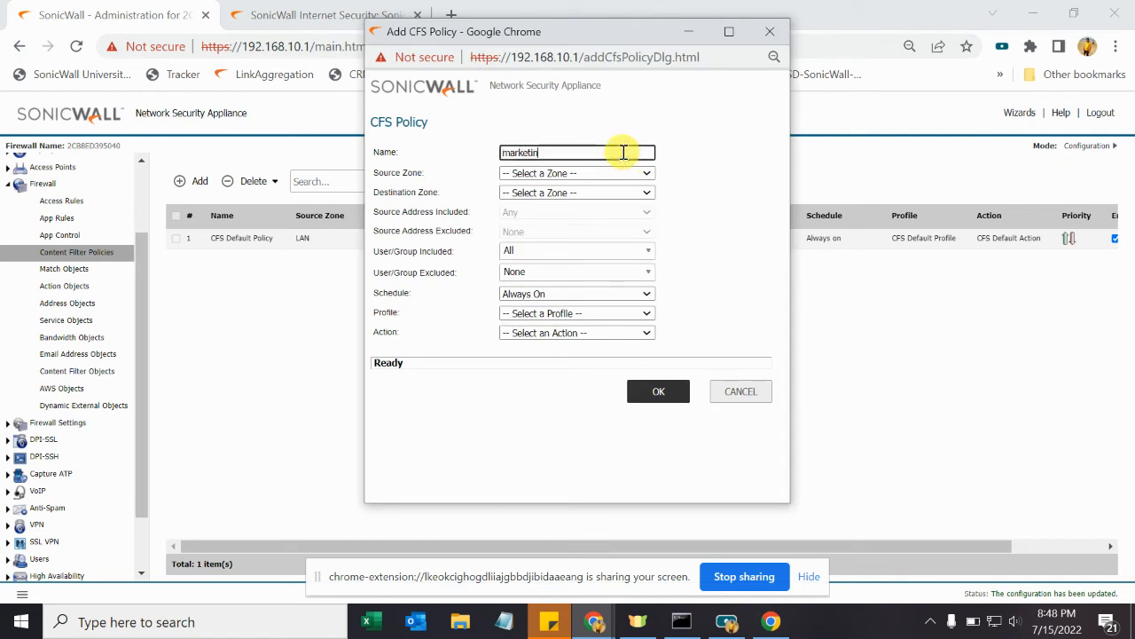
pyautogui.write('g')
pyautogui.press('Tab')
pyautogui.hotkey('shift', 'Tab')
pyautogui.write('C')
pyautogui.press('BackSpace')
pyautogui.write('Mkt-CFS-Policy')
# Step: Set the new policy's source zone to LAN and its destination zone to WAN
pyautogui.press('Tab')
pyautogui.press('l')
pyautogui.press('Tab')
pyautogui.press('w')
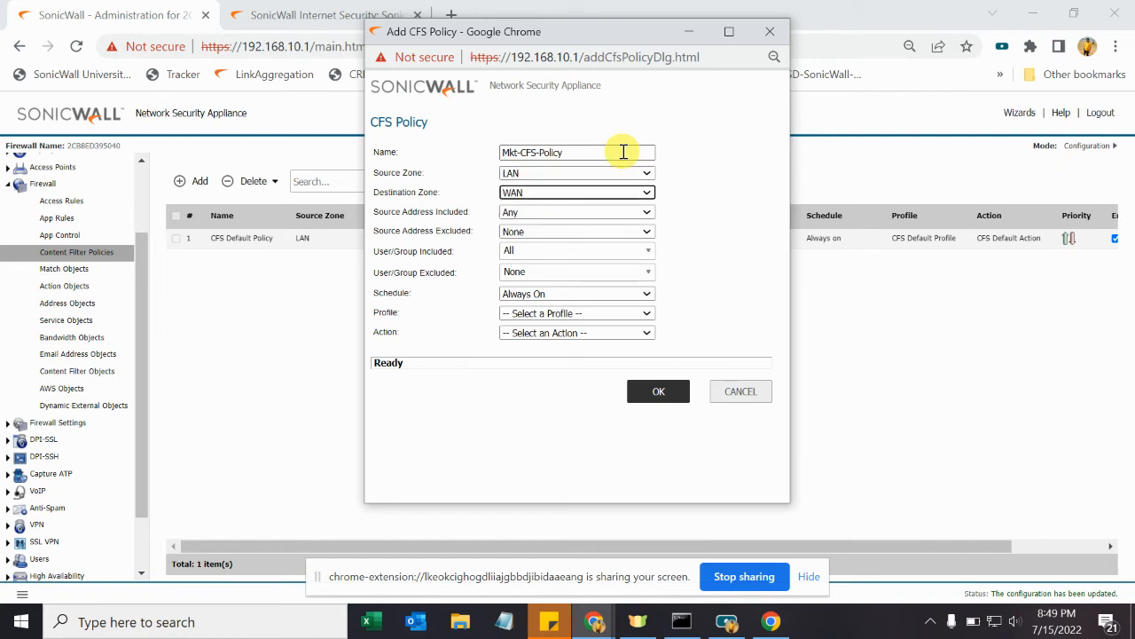
# Step: Start a new source address object for the policy, name it 192.168.10.100 and assign it to the LAN zone
pyautogui.press('Tab')
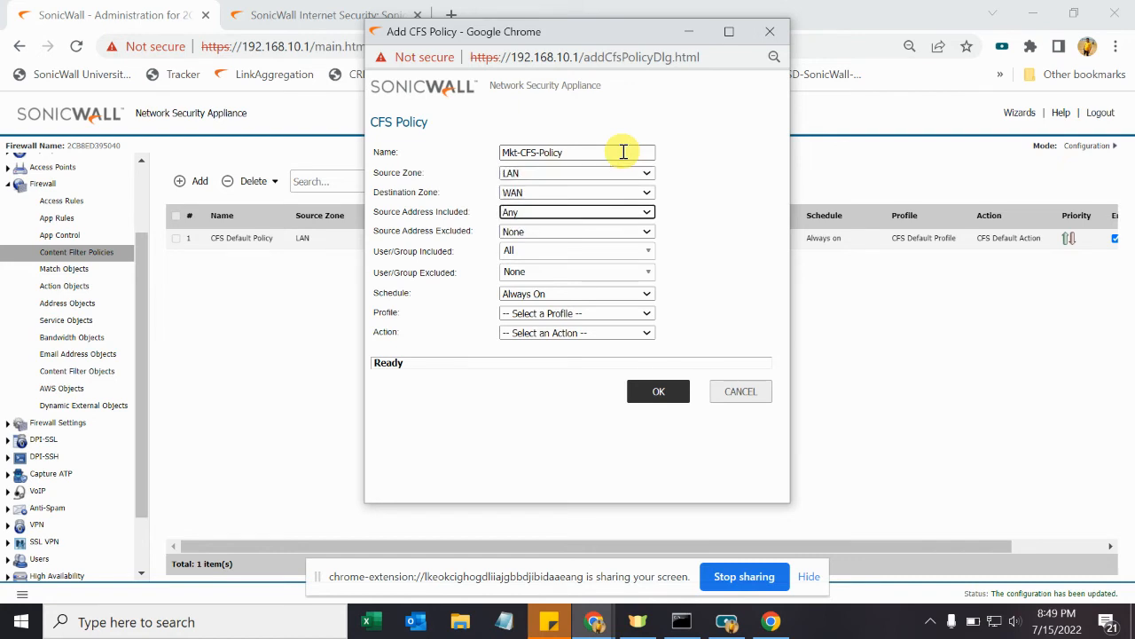
pyautogui.press('c')
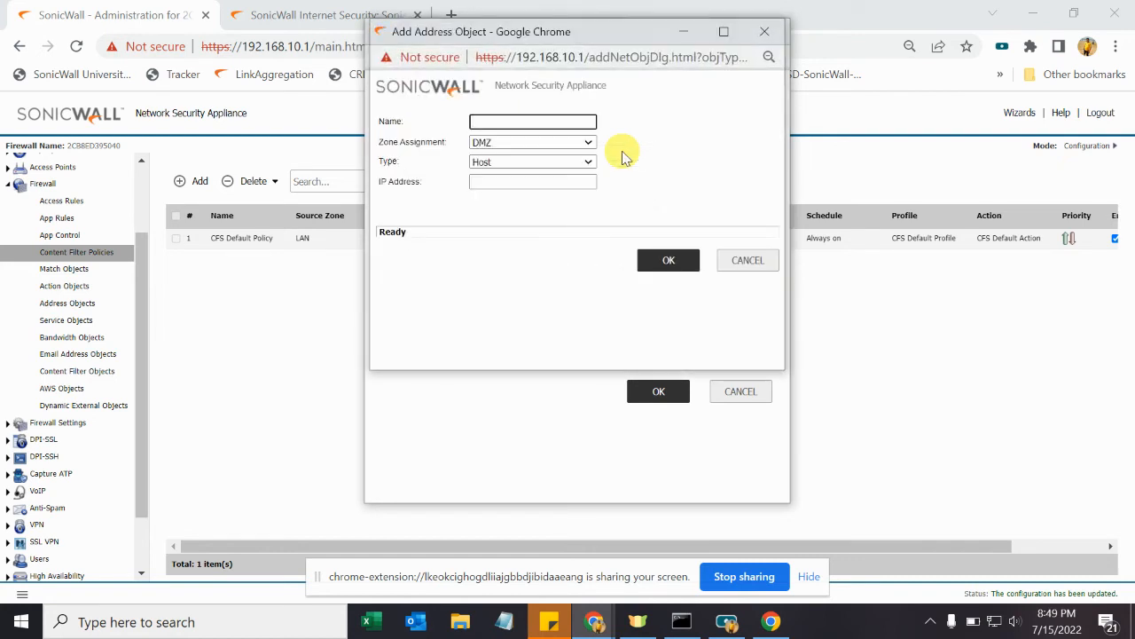
pyautogui.click(567, 120)
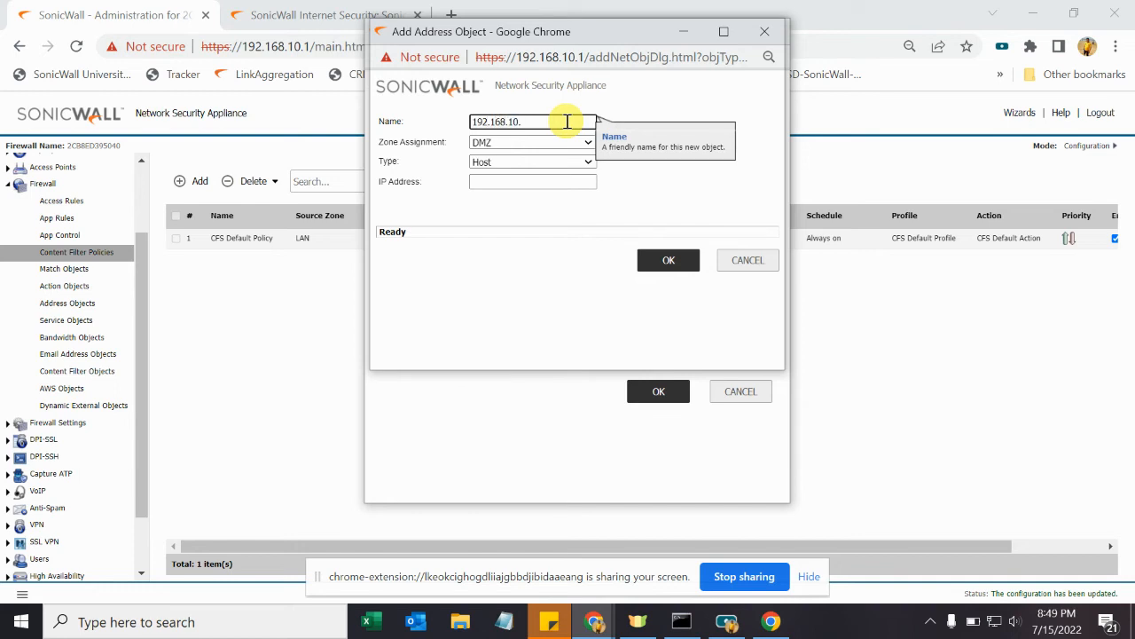
pyautogui.press('Tab')
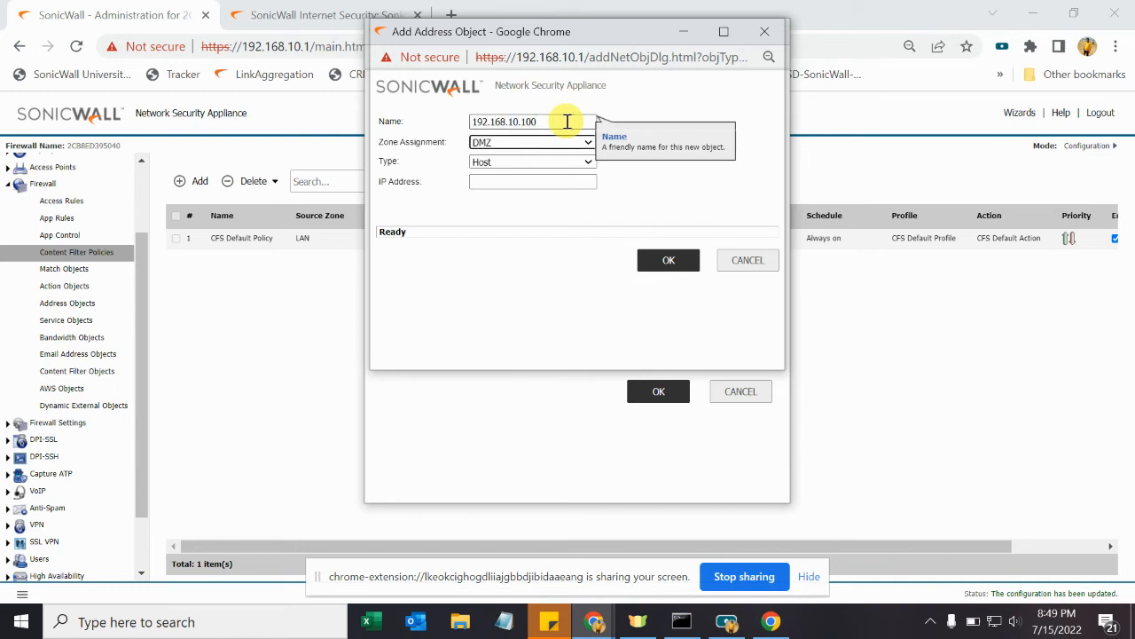
pyautogui.press('Tab')
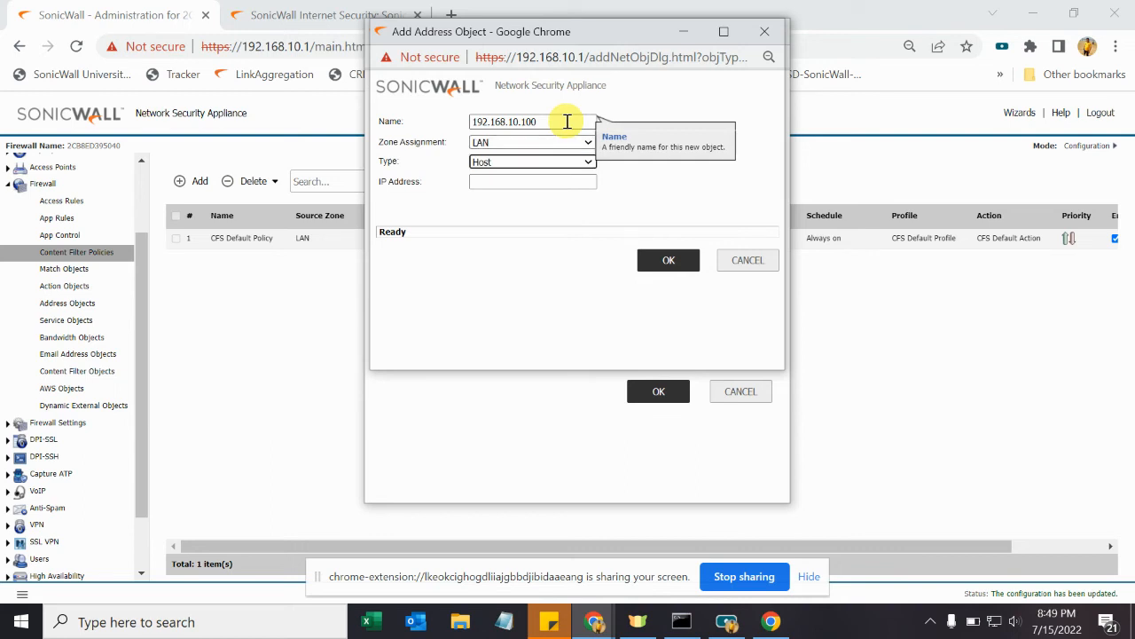
# Step: Make the address object a Range from 192.168.10.100 to 192.168.10.127 and save it as the policy's included source address
pyautogui.press('Down')
pyautogui.press('Tab')
pyautogui.write('102.1')
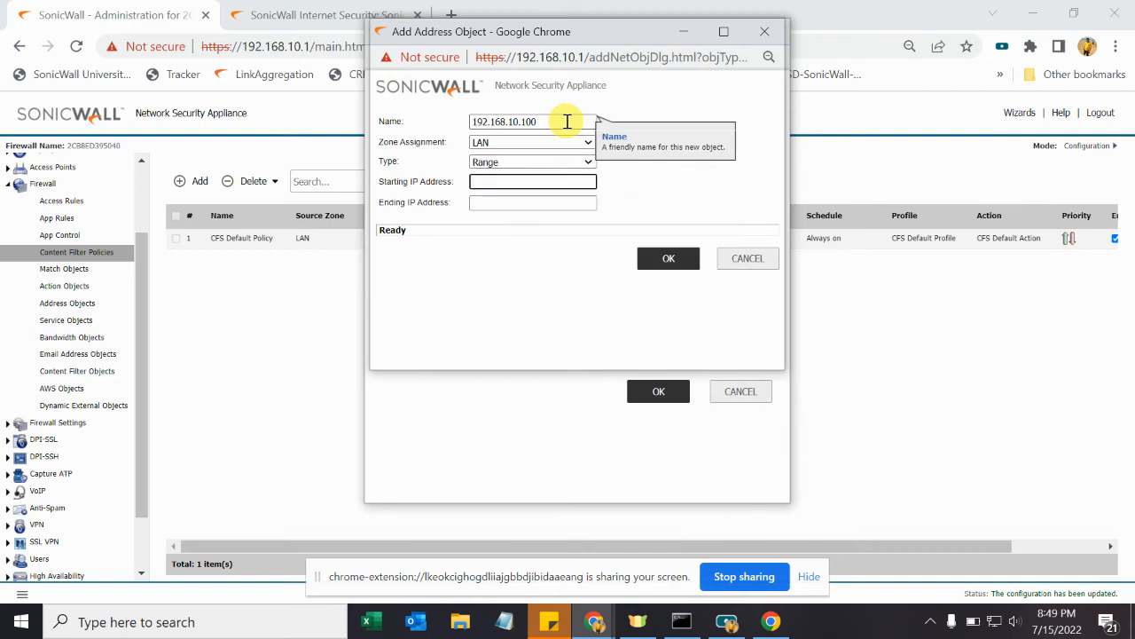
pyautogui.write('192.168.10.100')
pyautogui.press('Tab')
pyautogui.write('192.16')
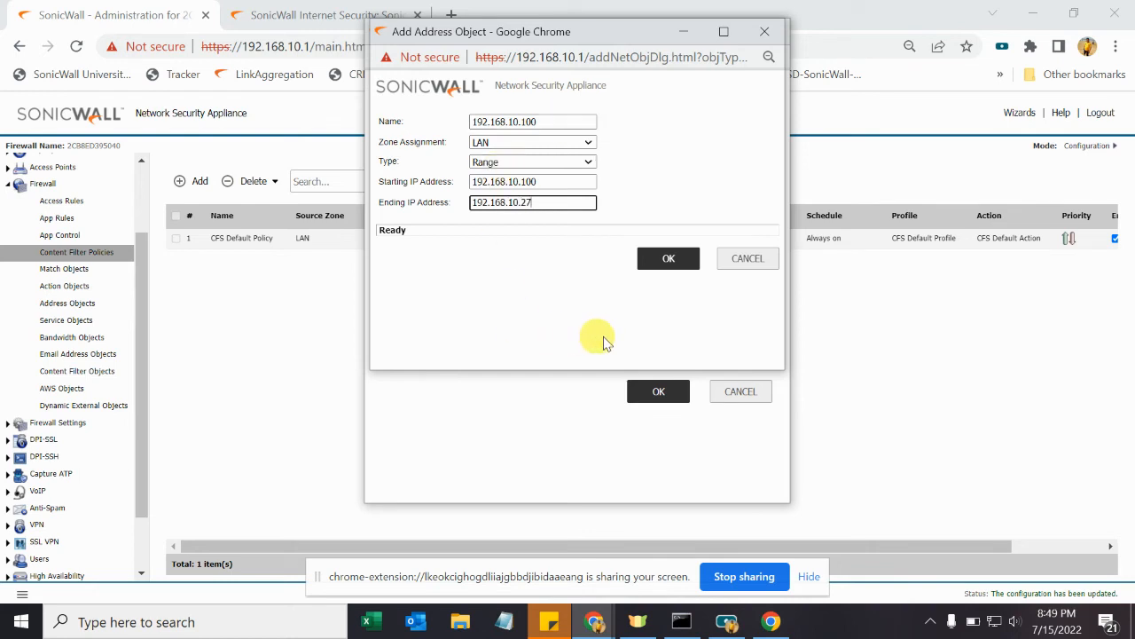
pyautogui.write('8.10.')
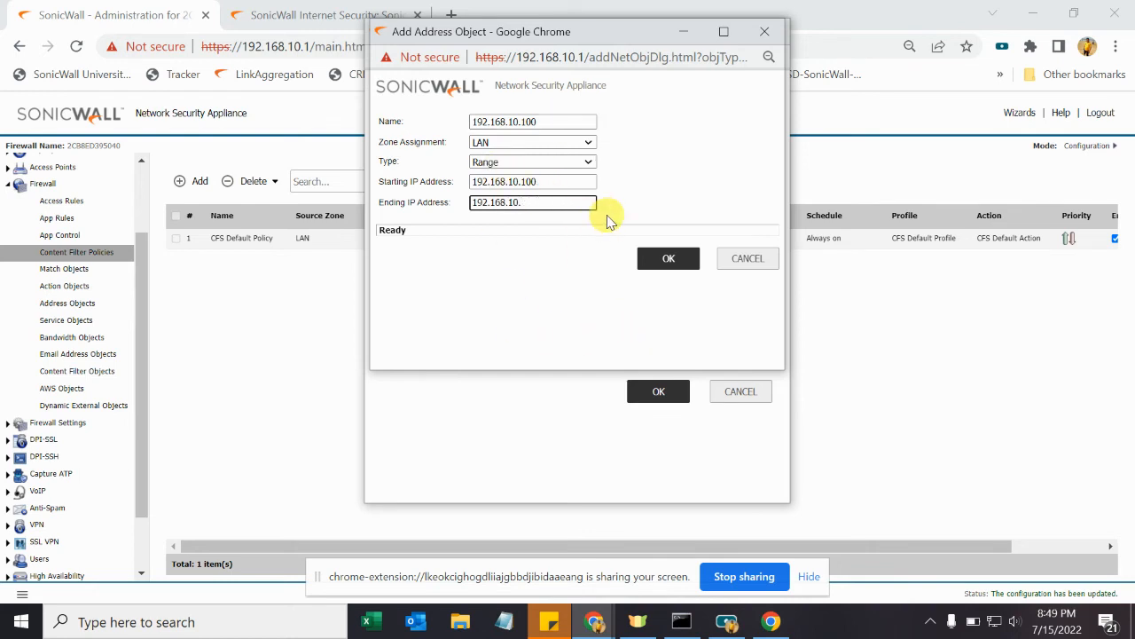
pyautogui.write('127')
pyautogui.click(679, 259)
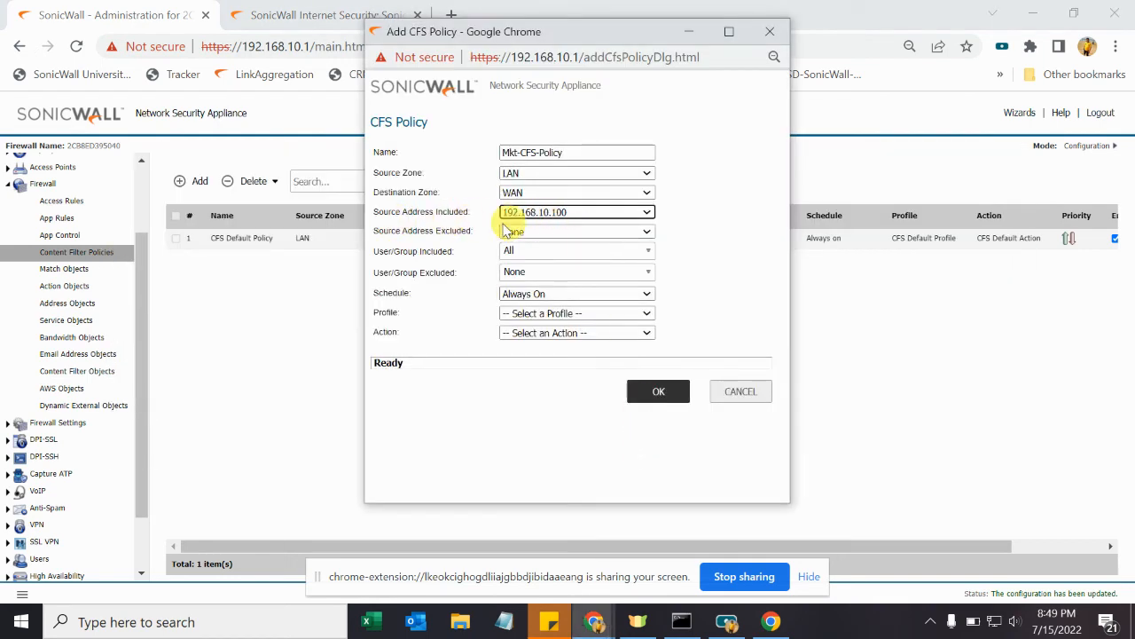
# Step: Assign the Marketing profile and CFS Default Action to Mkt-CFS-Policy, save the policy and close its window
pyautogui.click(506, 153)
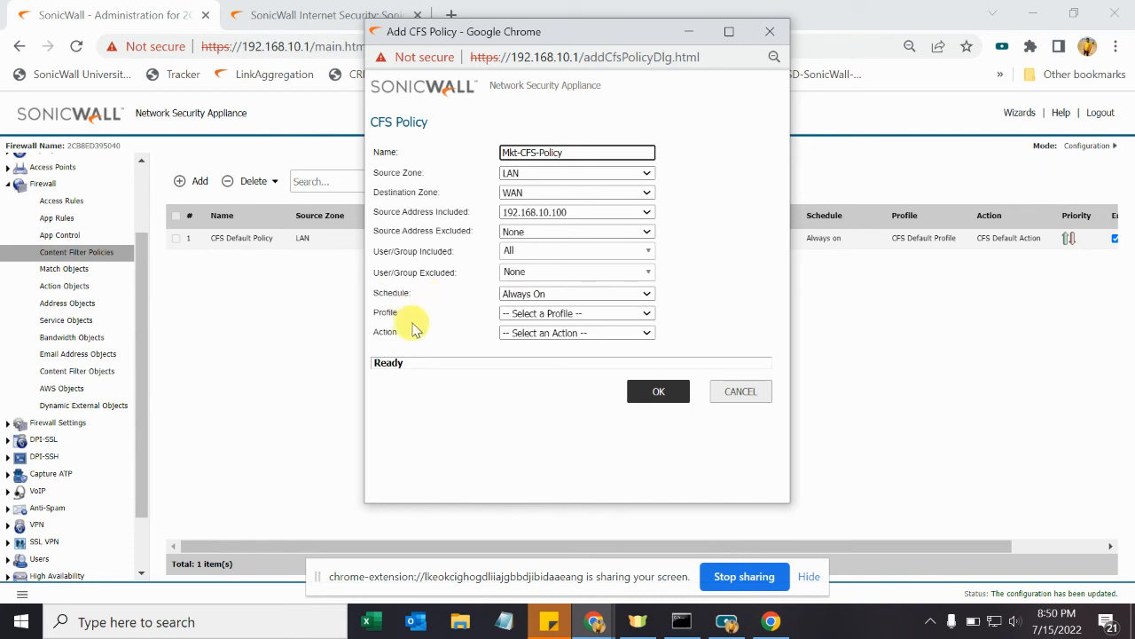
pyautogui.click(615, 316)
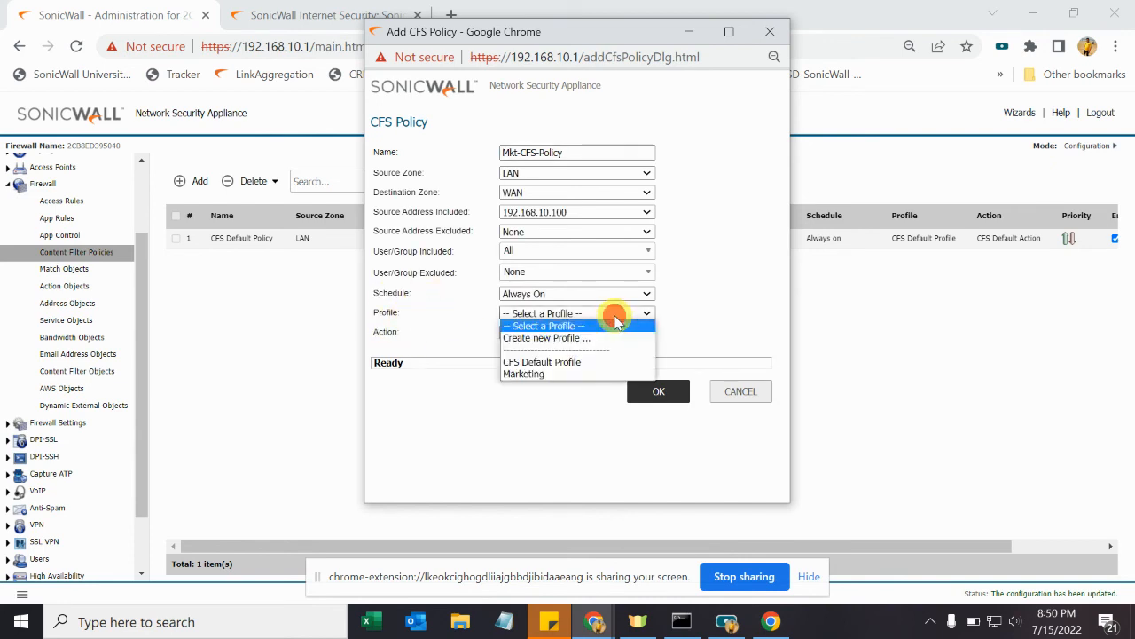
pyautogui.click(578, 374)
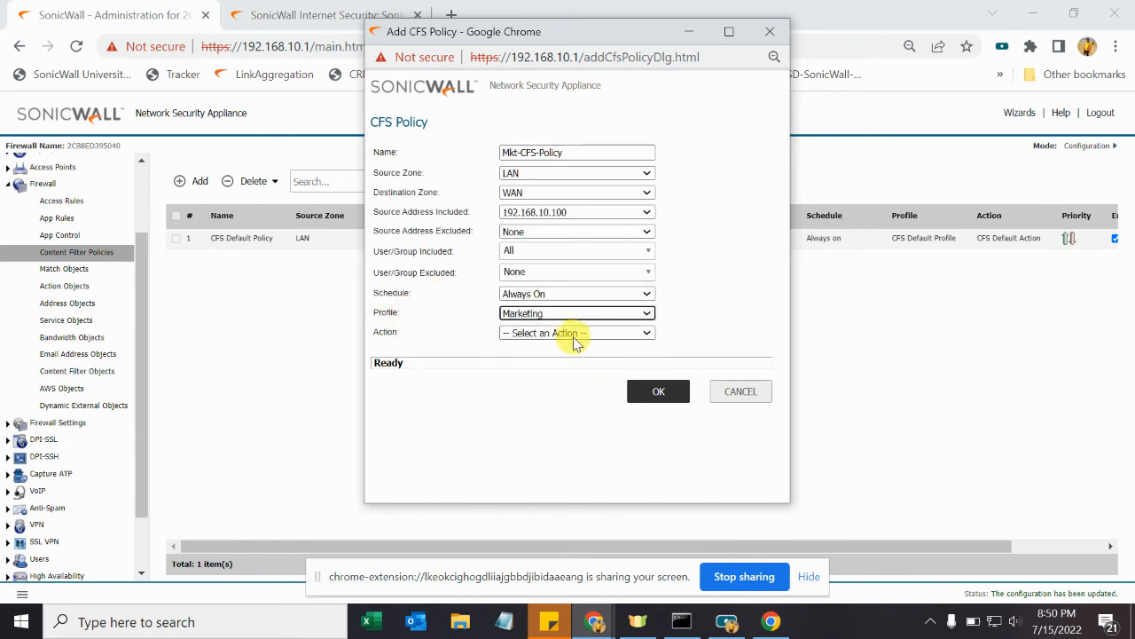
pyautogui.click(575, 335)
pyautogui.click(547, 380)
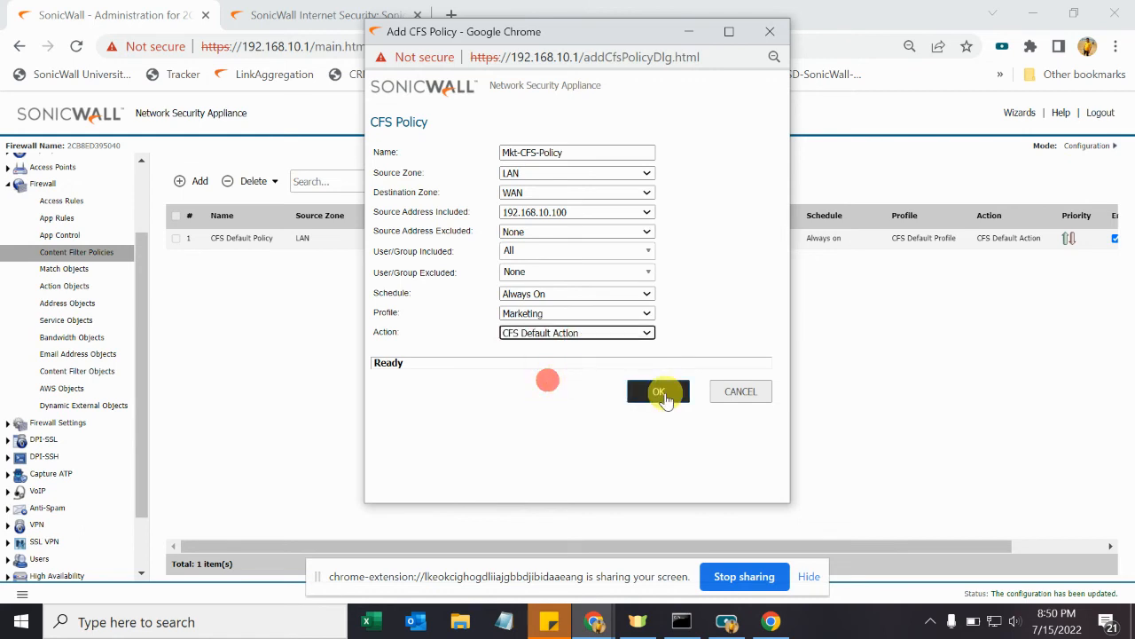
pyautogui.click(660, 392)
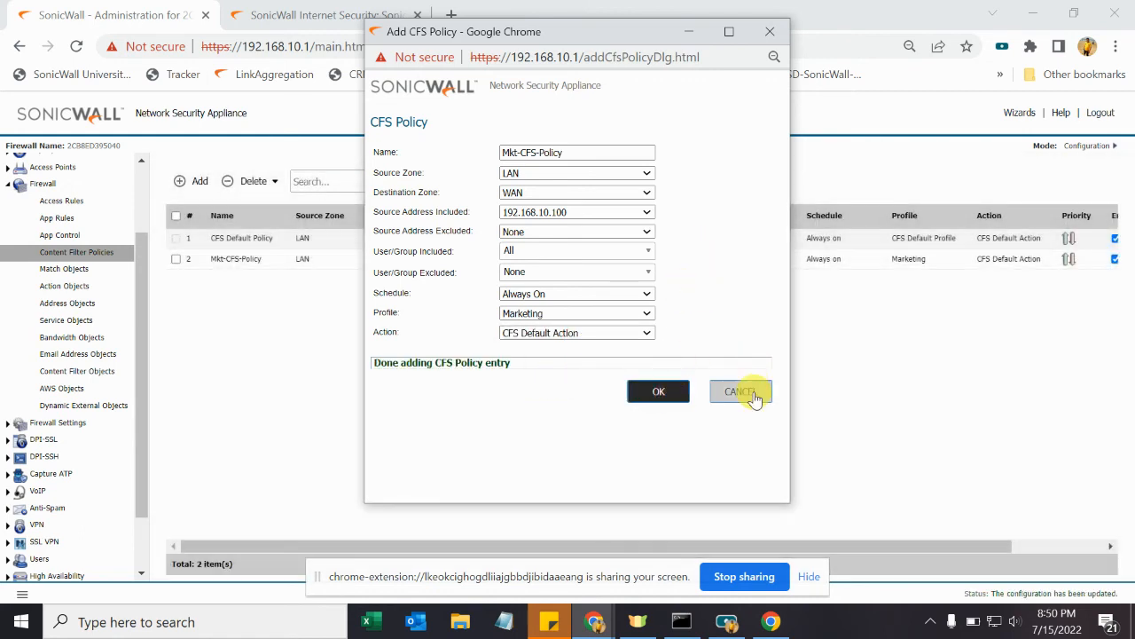
pyautogui.click(741, 393)
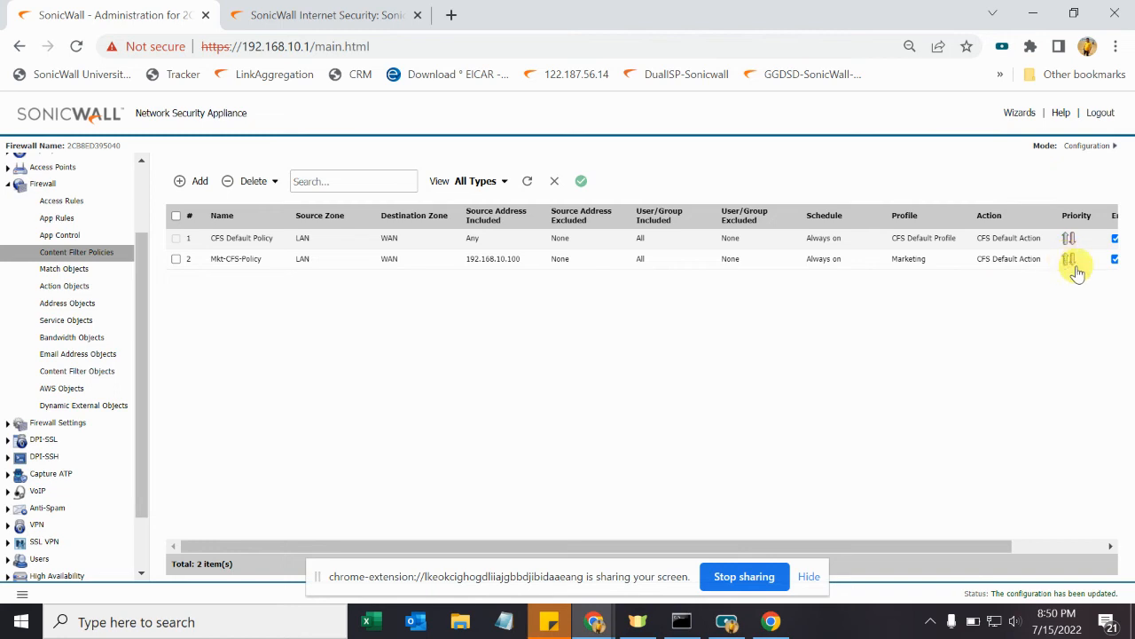
# Step: Compare the included source addresses of both policies and change the priority of Mkt-CFS-Policy to 1
pyautogui.doubleClick(470, 241)
pyautogui.moveTo(464, 259); pyautogui.dragTo(523, 261)
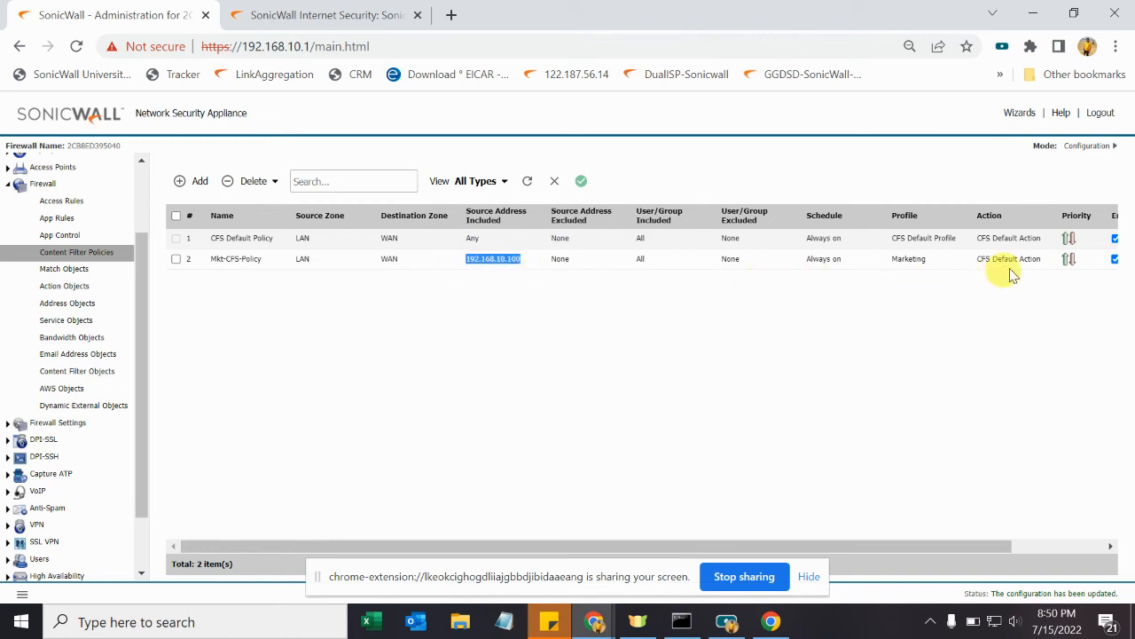
pyautogui.click(1067, 258)
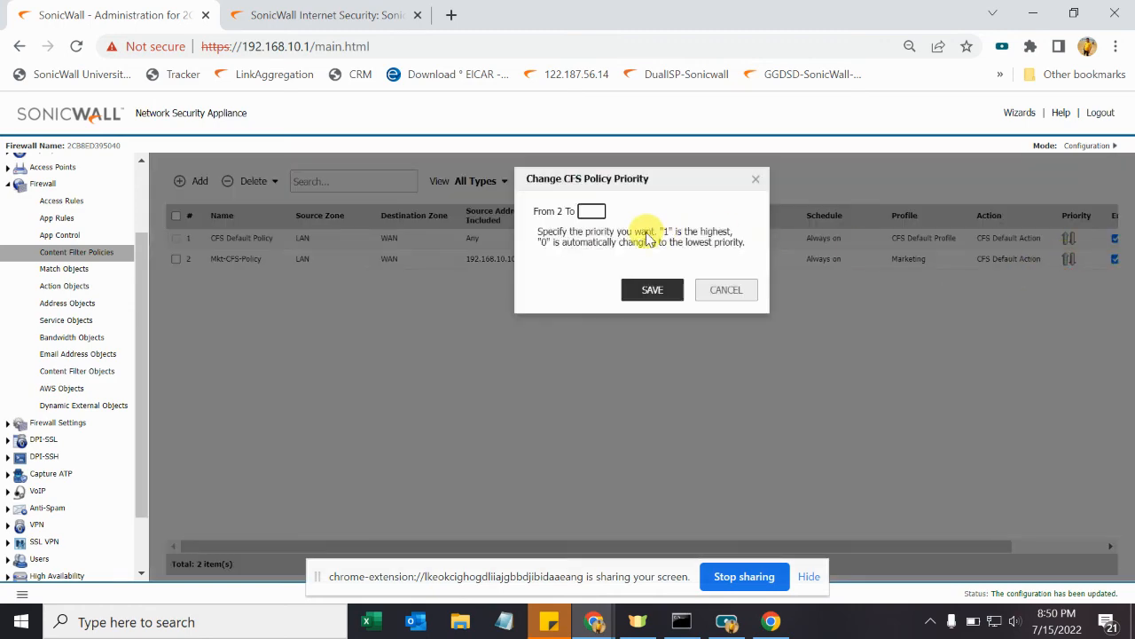
pyautogui.write('1')
pyautogui.click(627, 285)
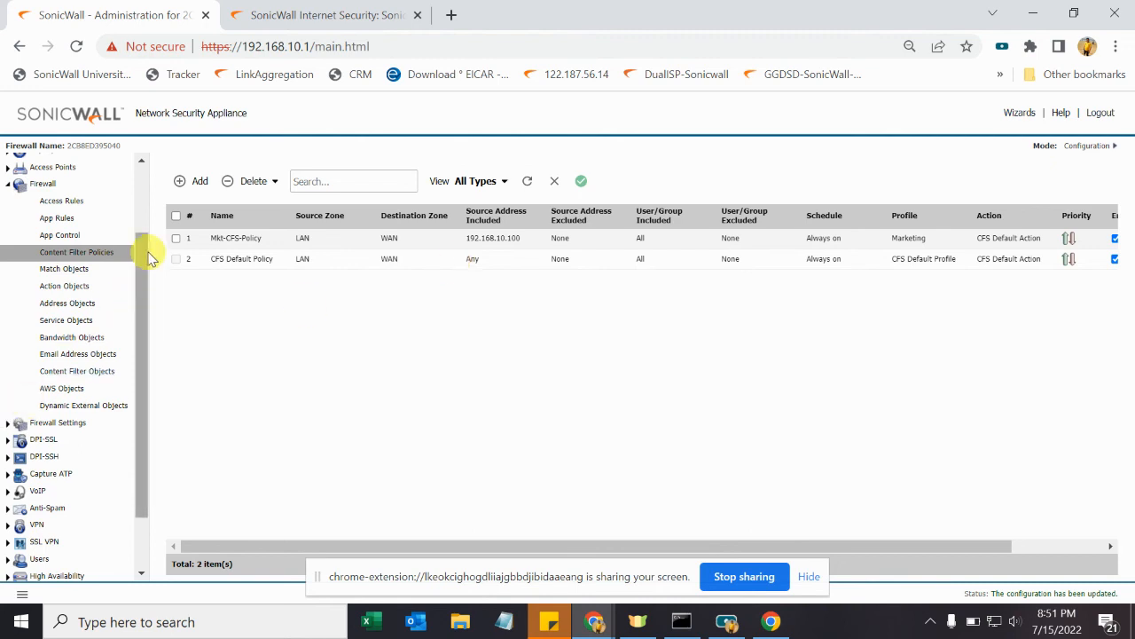
# Step: Open the Content Filter Objects and examine the Marketing profile's allowed and forbidden URI lists
pyautogui.moveTo(141, 267); pyautogui.dragTo(143, 363)
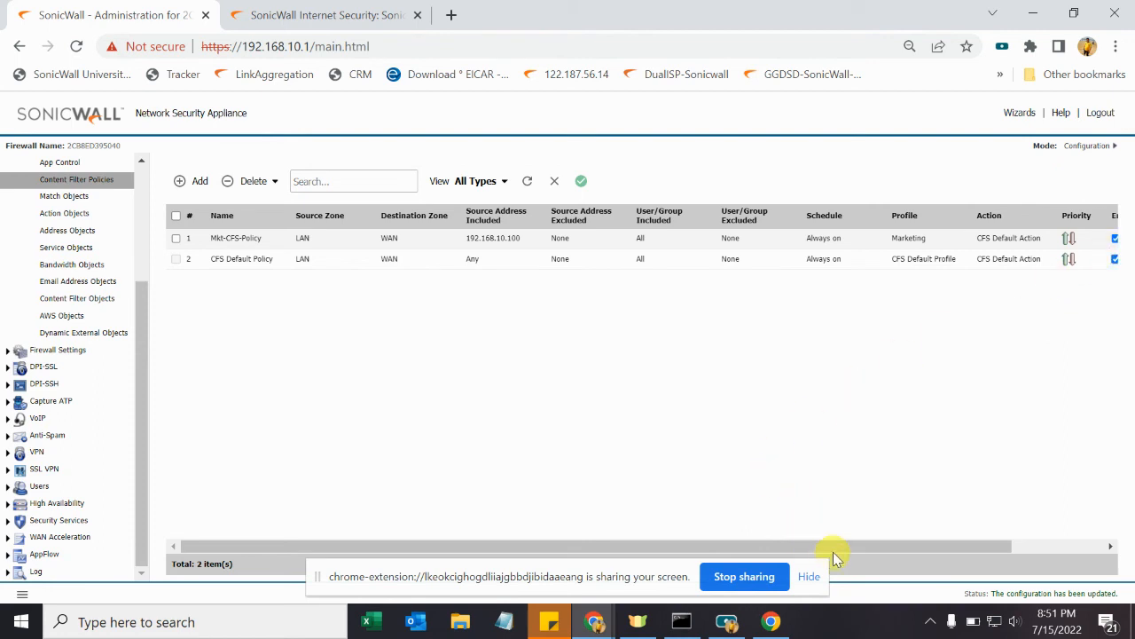
pyautogui.moveTo(841, 547); pyautogui.dragTo(762, 544)
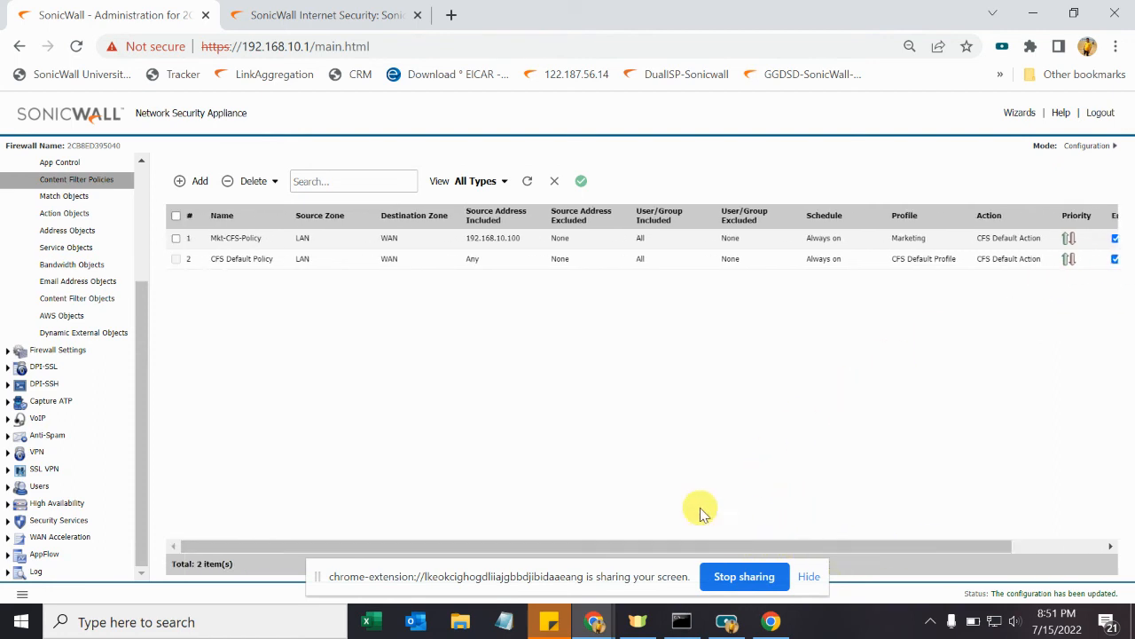
pyautogui.moveTo(148, 366); pyautogui.dragTo(134, 284)
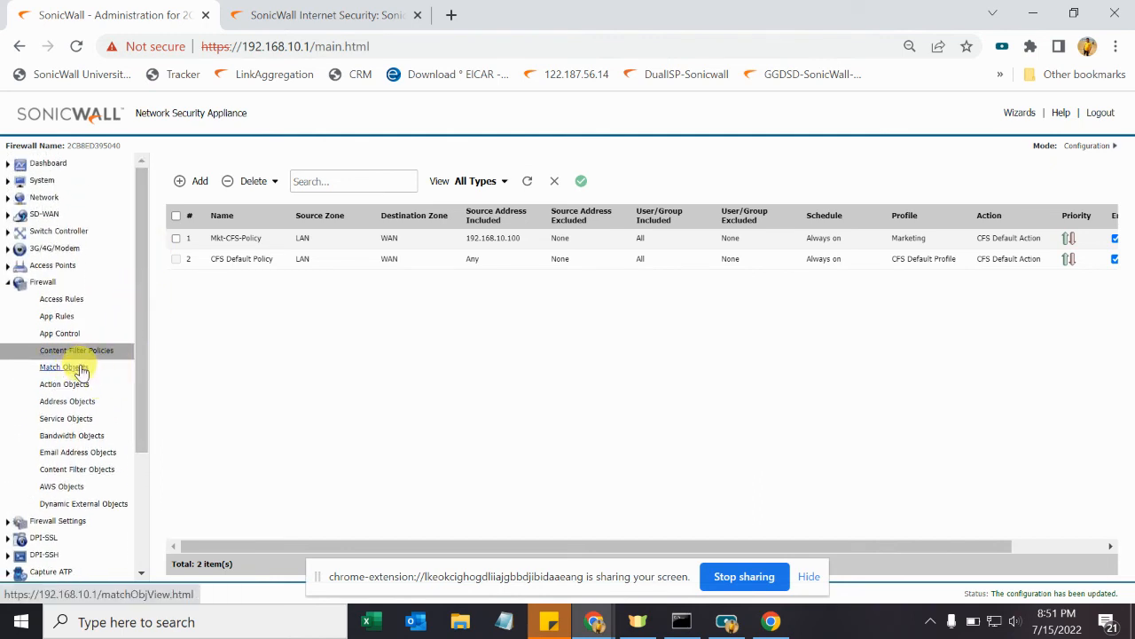
pyautogui.moveTo(144, 365); pyautogui.dragTo(142, 497)
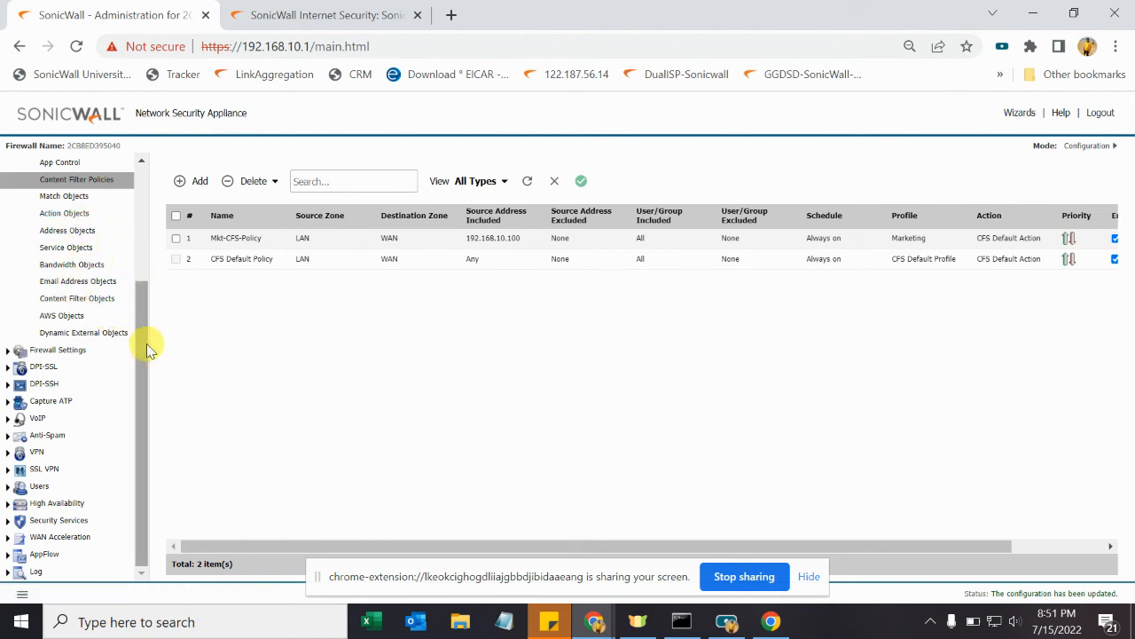
pyautogui.moveTo(142, 344); pyautogui.dragTo(144, 333)
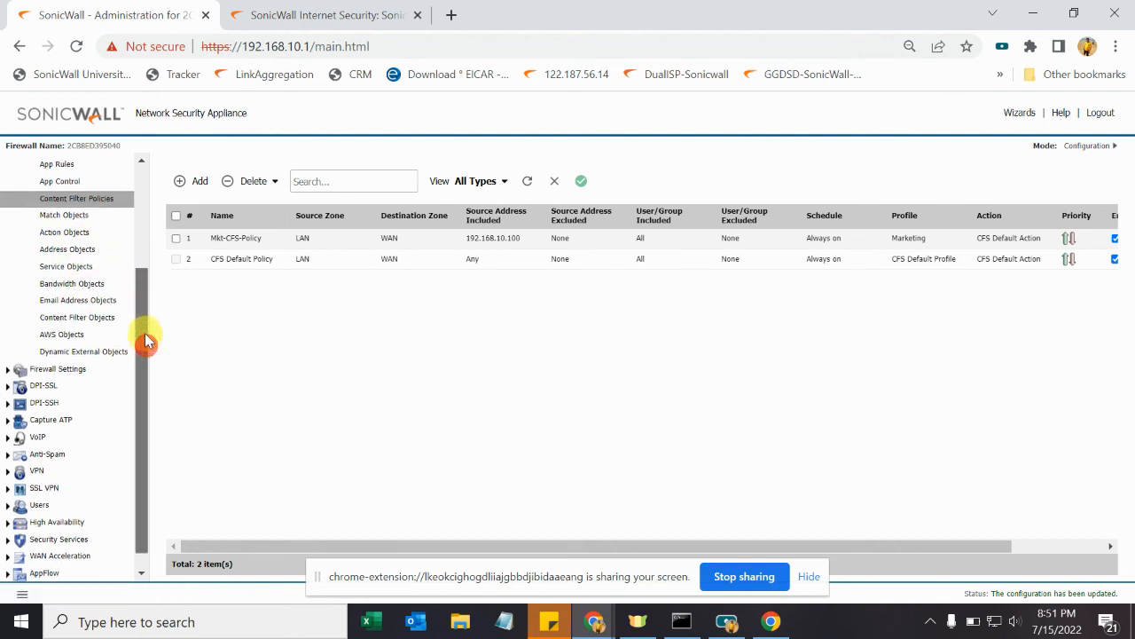
pyautogui.click(86, 317)
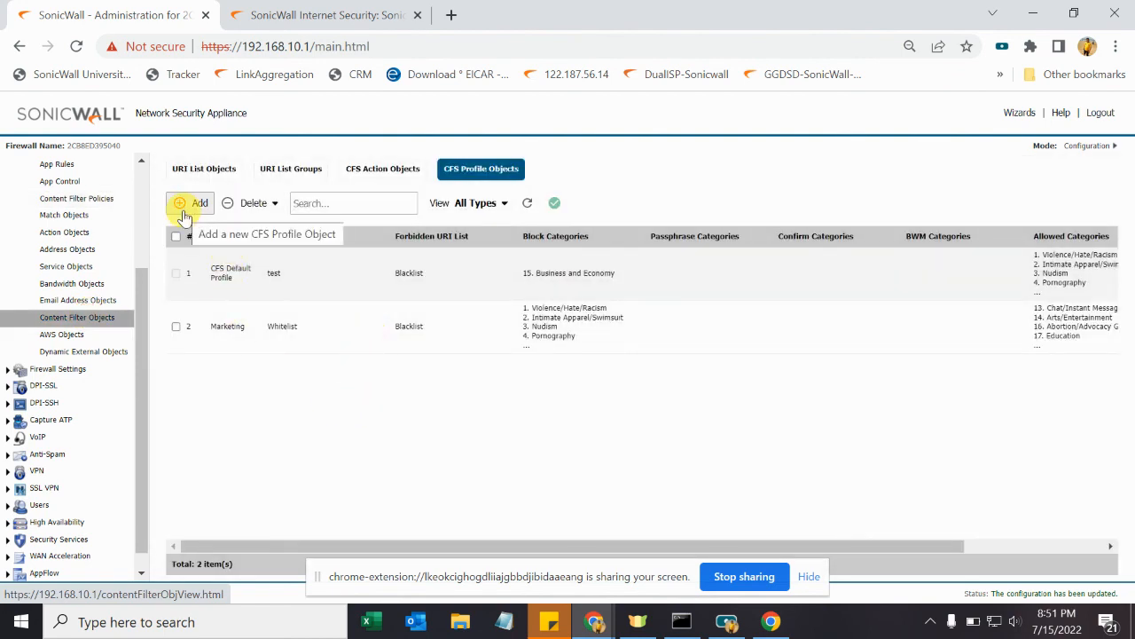
pyautogui.doubleClick(282, 326)
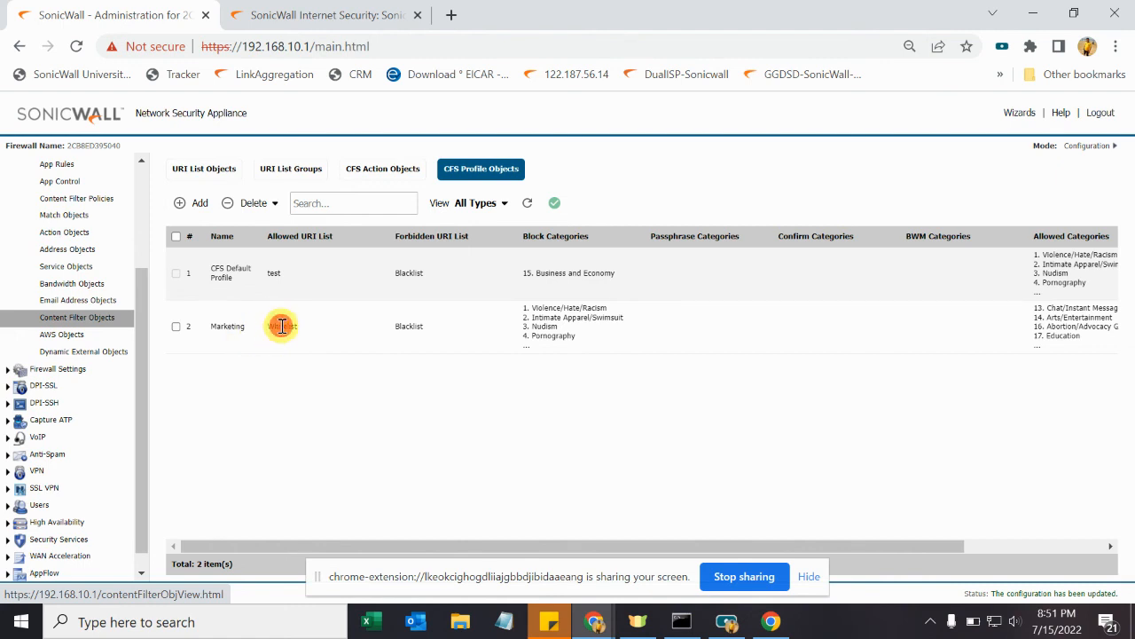
pyautogui.doubleClick(415, 327)
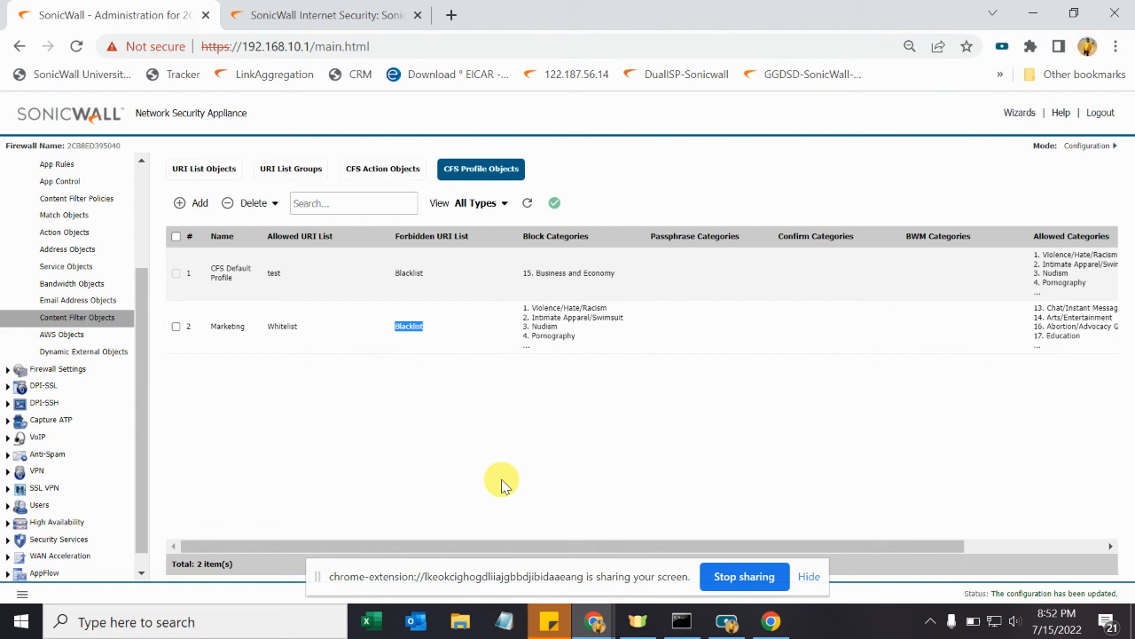
pyautogui.moveTo(142, 310); pyautogui.dragTo(149, 221)
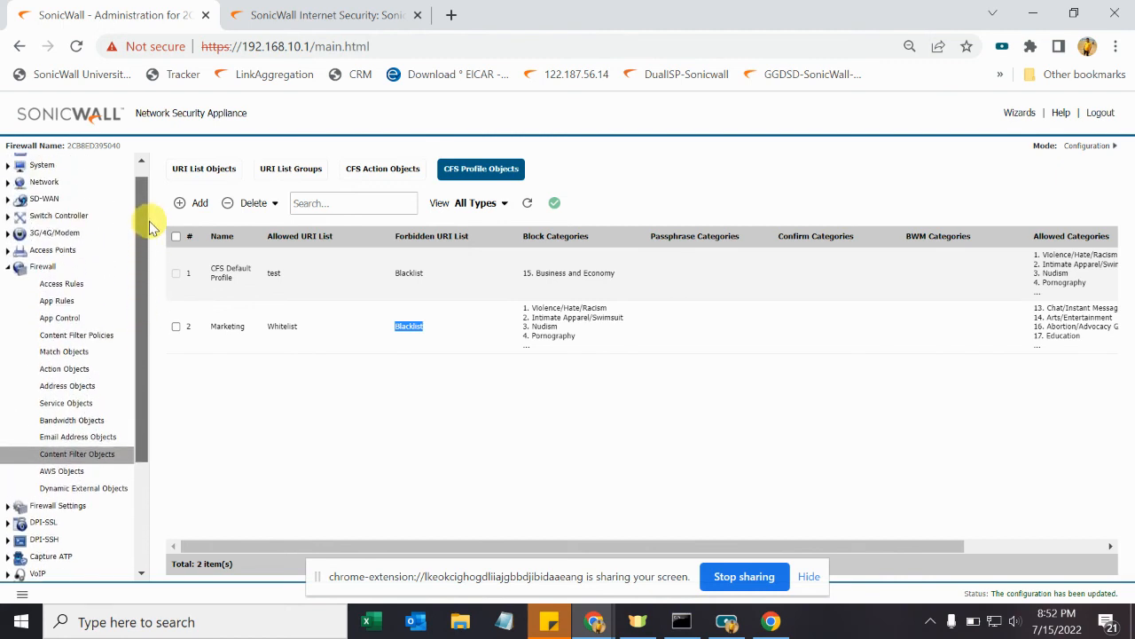
pyautogui.moveTo(140, 405); pyautogui.dragTo(144, 431)
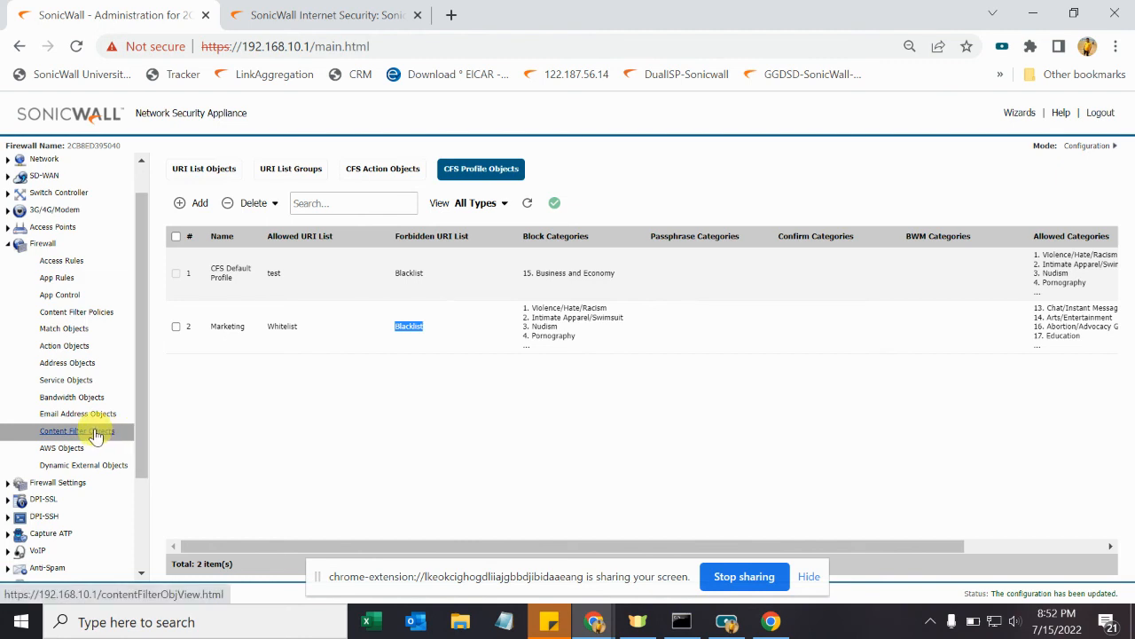
pyautogui.click(39, 243)
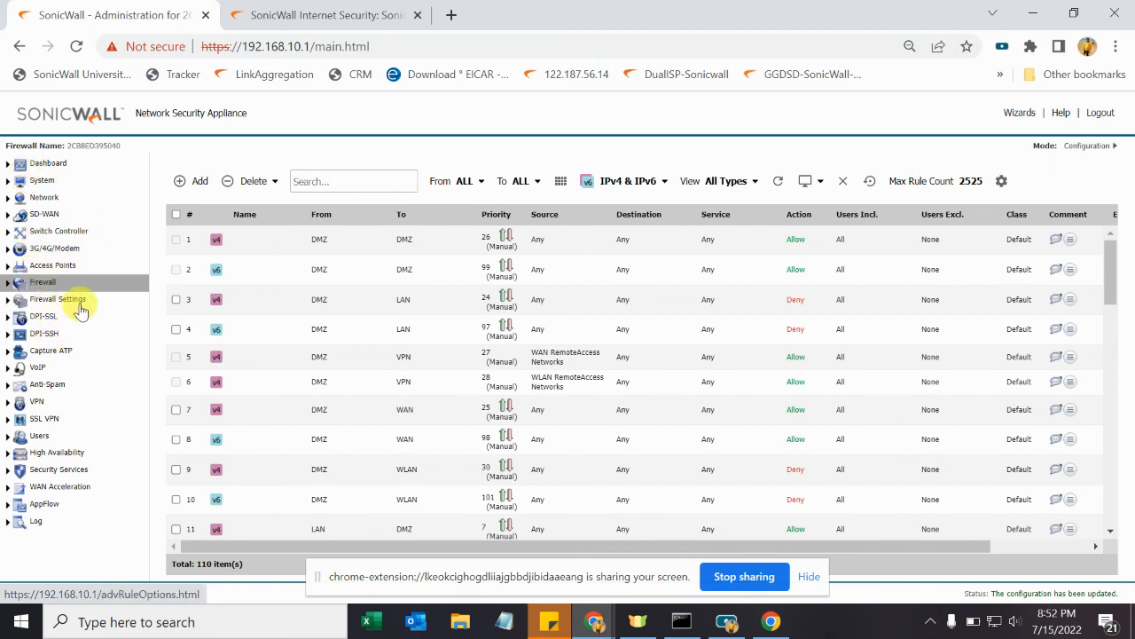
pyautogui.click(44, 282)
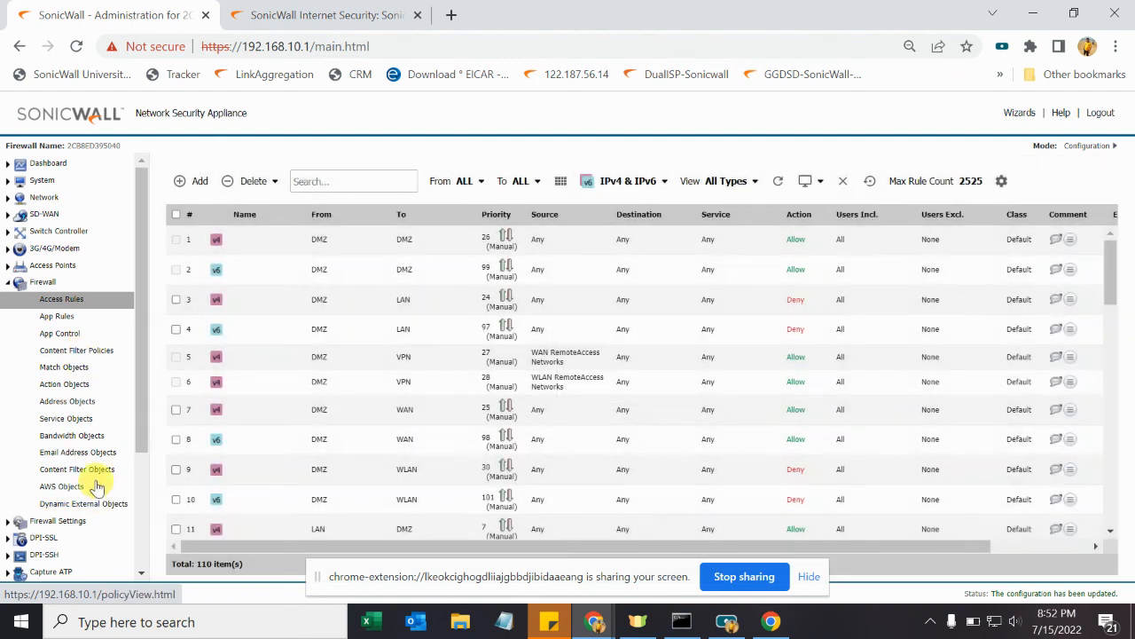
pyautogui.click(101, 476)
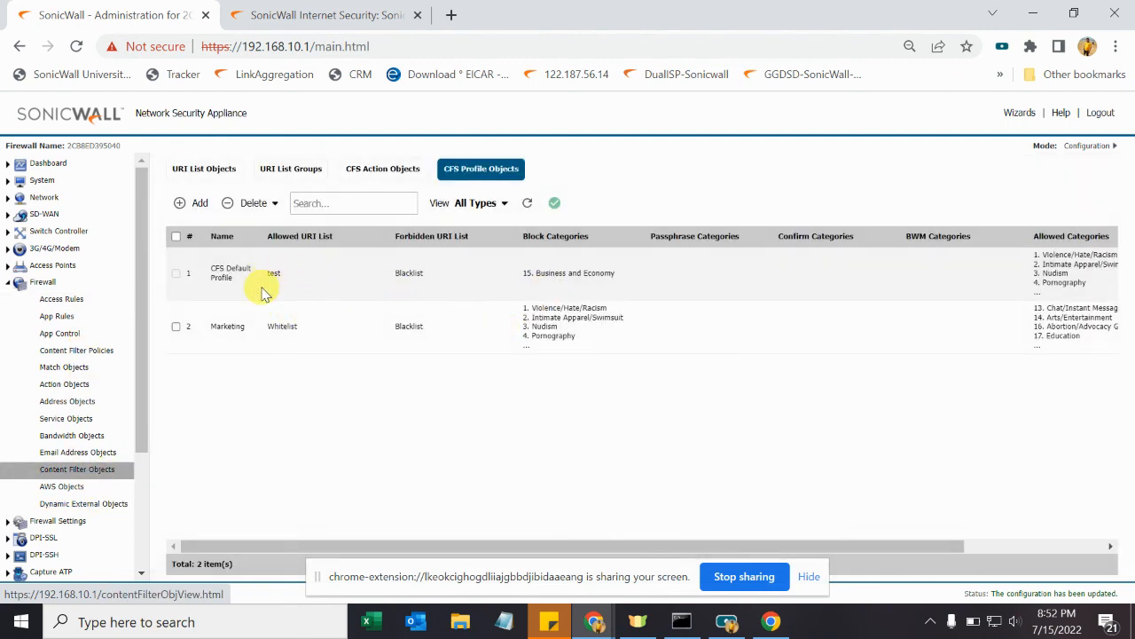
# Step: Add the keyword entry "nudity; sex; torrent; porn" to the Blacklist URI list object's keyword list and save the object
pyautogui.click(204, 169)
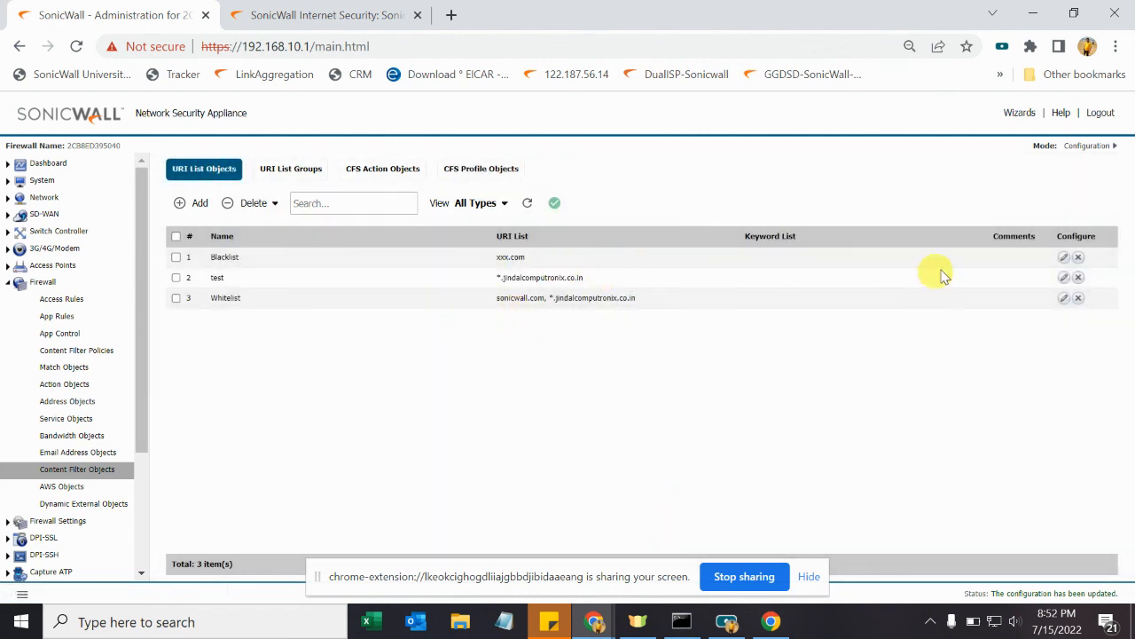
pyautogui.click(1063, 258)
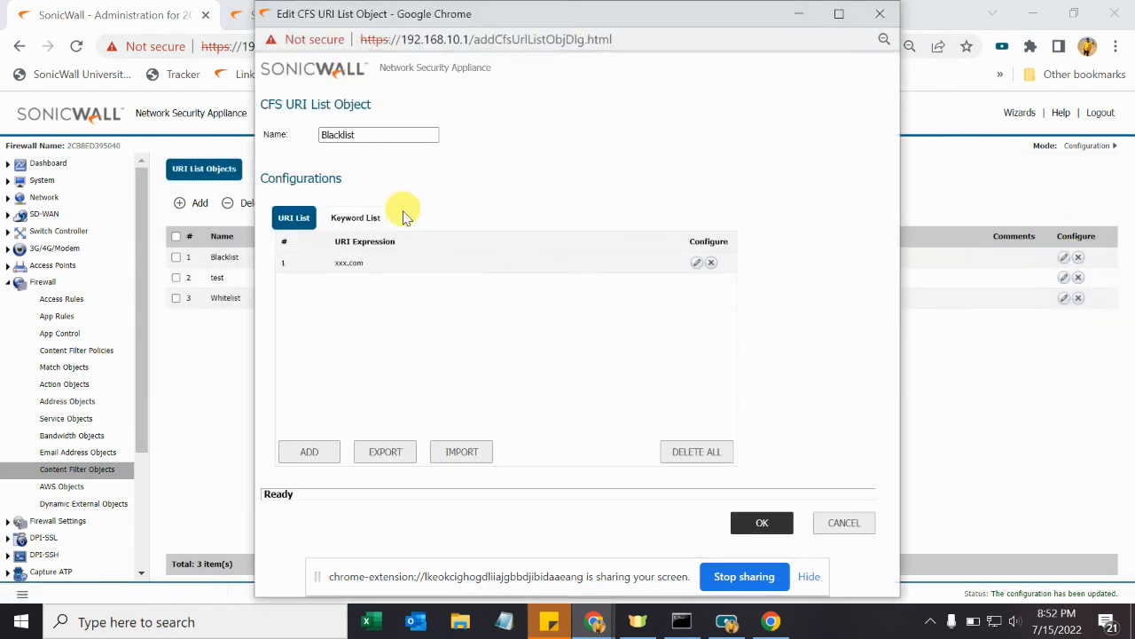
pyautogui.click(378, 220)
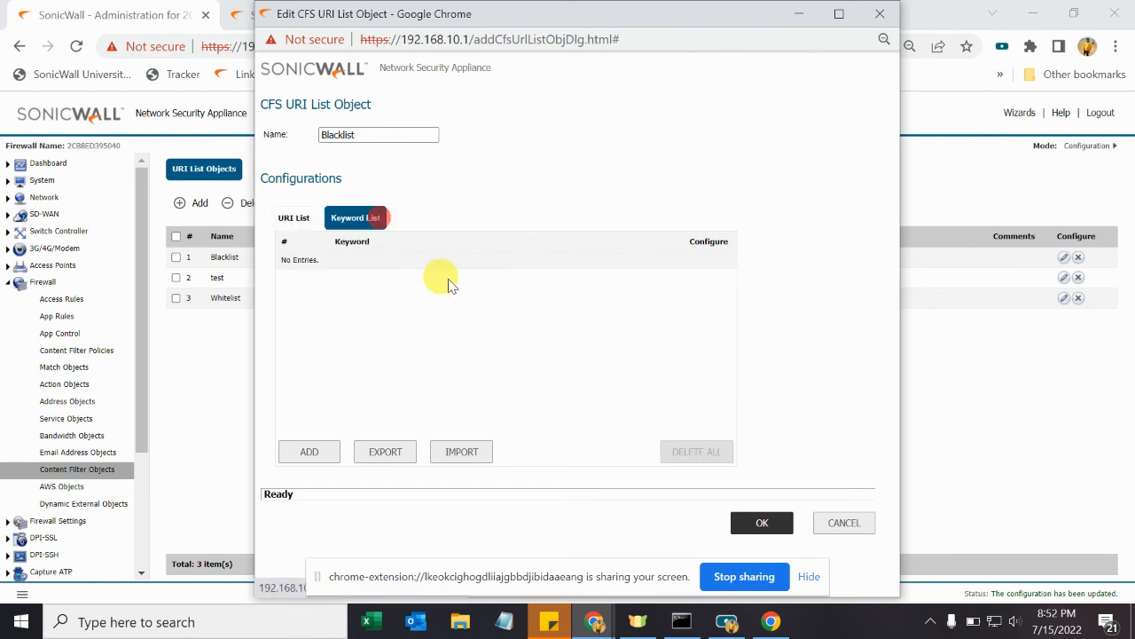
pyautogui.click(309, 451)
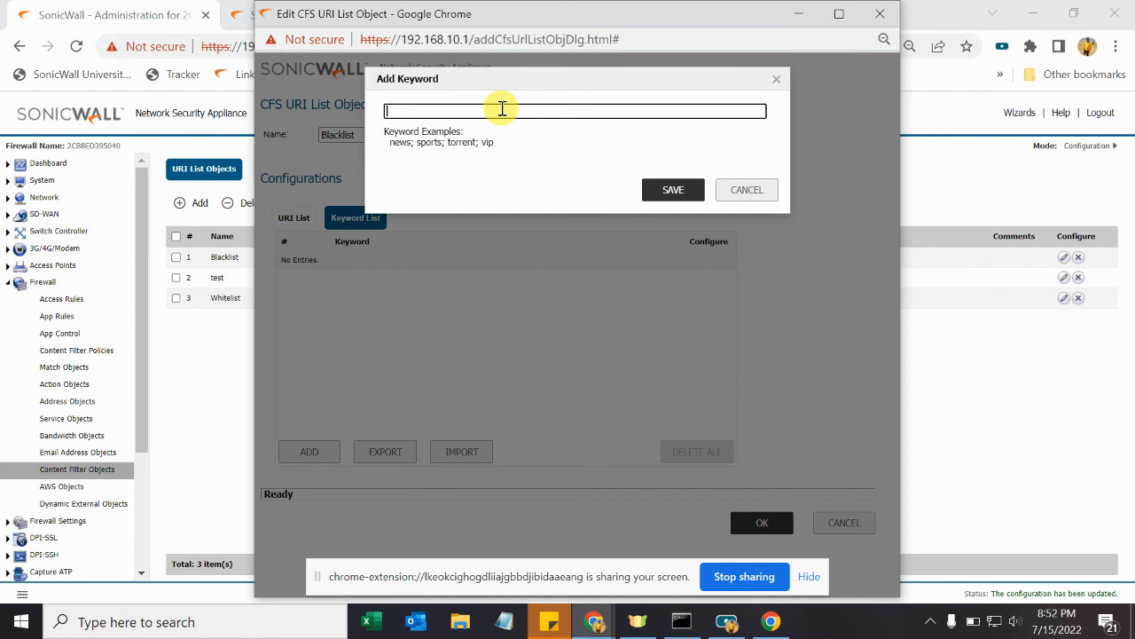
pyautogui.write('nudity, sex')
pyautogui.press('BackSpace')
pyautogui.press('BackSpace')
pyautogui.press('BackSpace')
pyautogui.write('sex; torrent; porn')
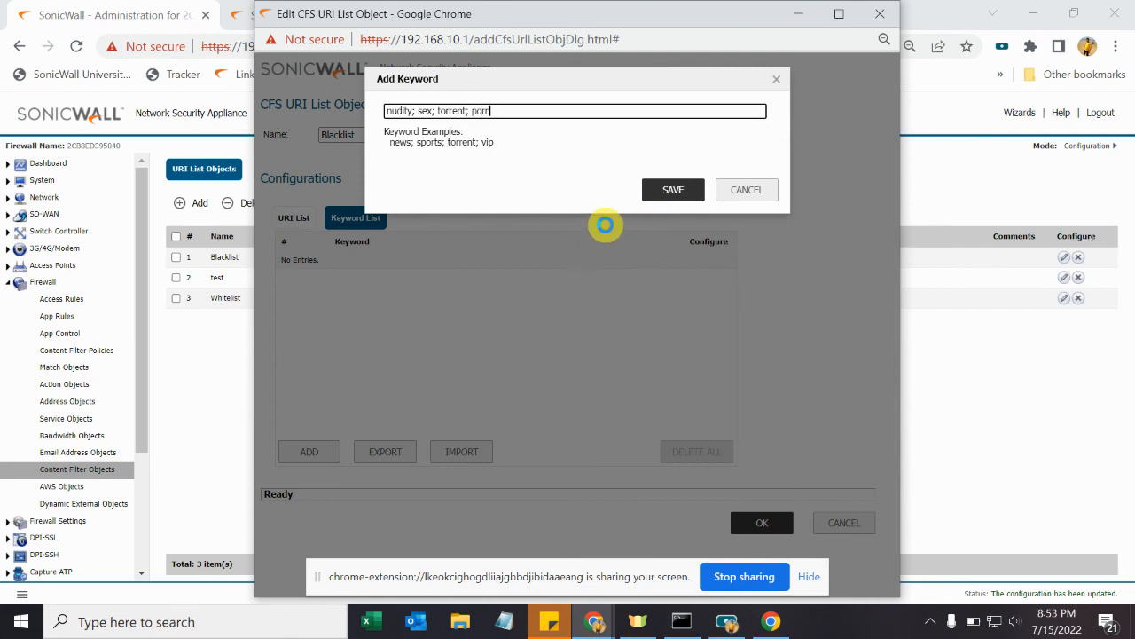
pyautogui.click(693, 185)
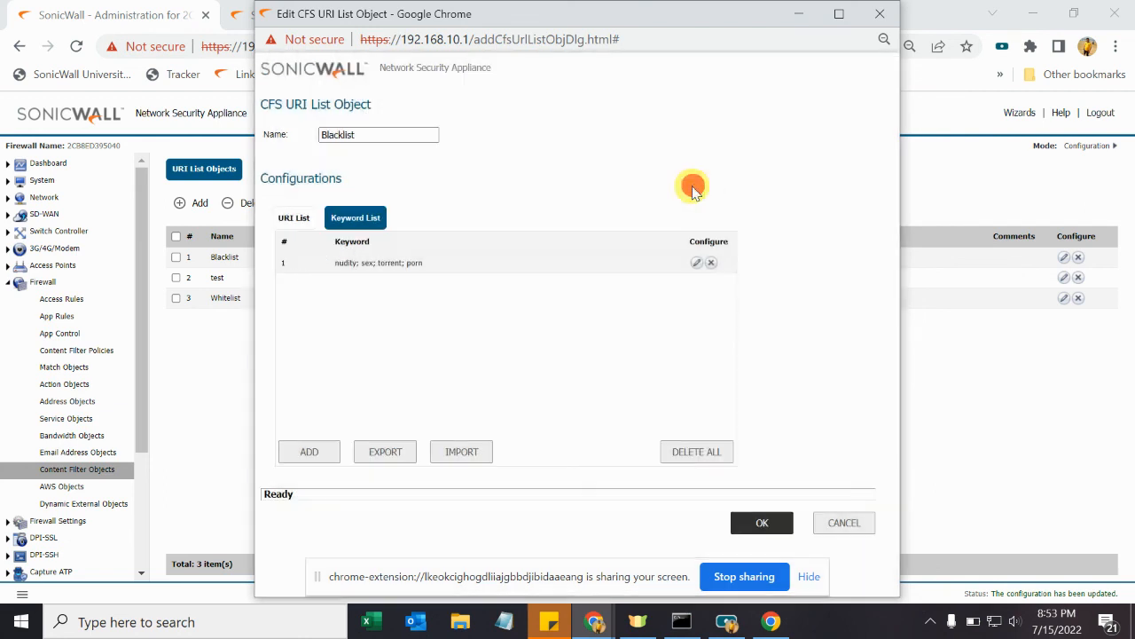
pyautogui.click(778, 525)
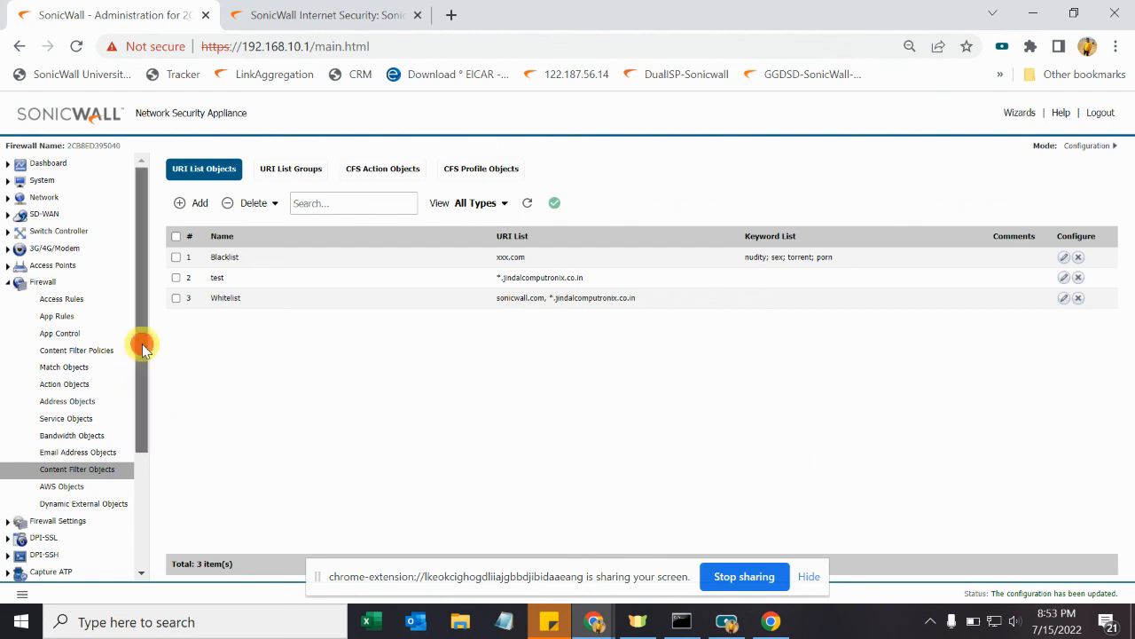
# Step: Log out of the firewall's administration interface
pyautogui.moveTo(142, 343); pyautogui.dragTo(138, 441)
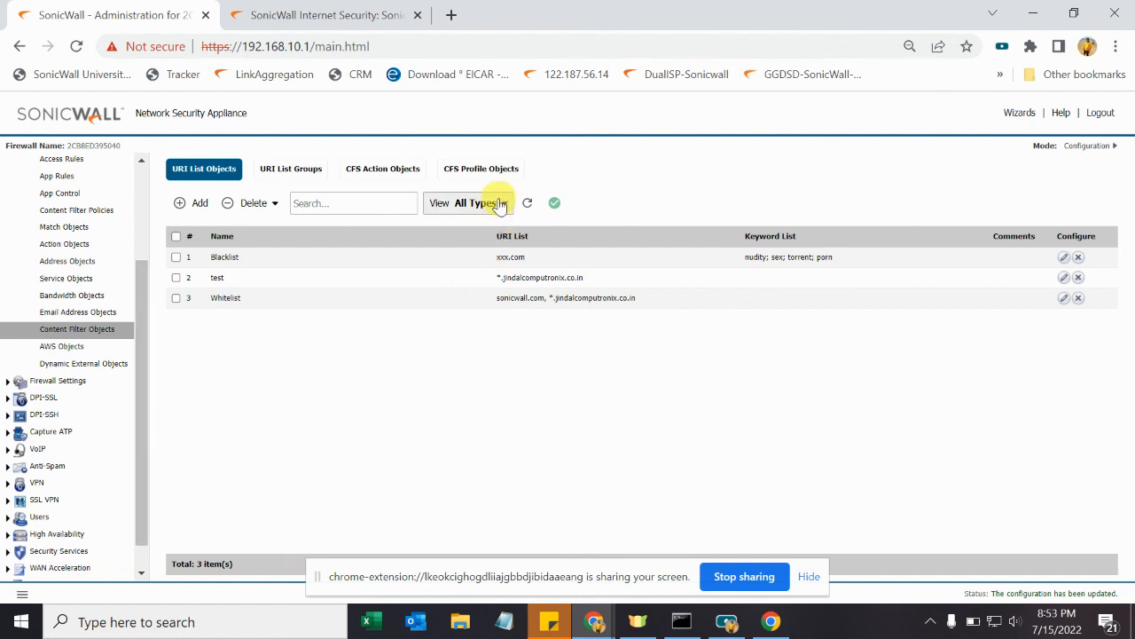
pyautogui.click(377, 205)
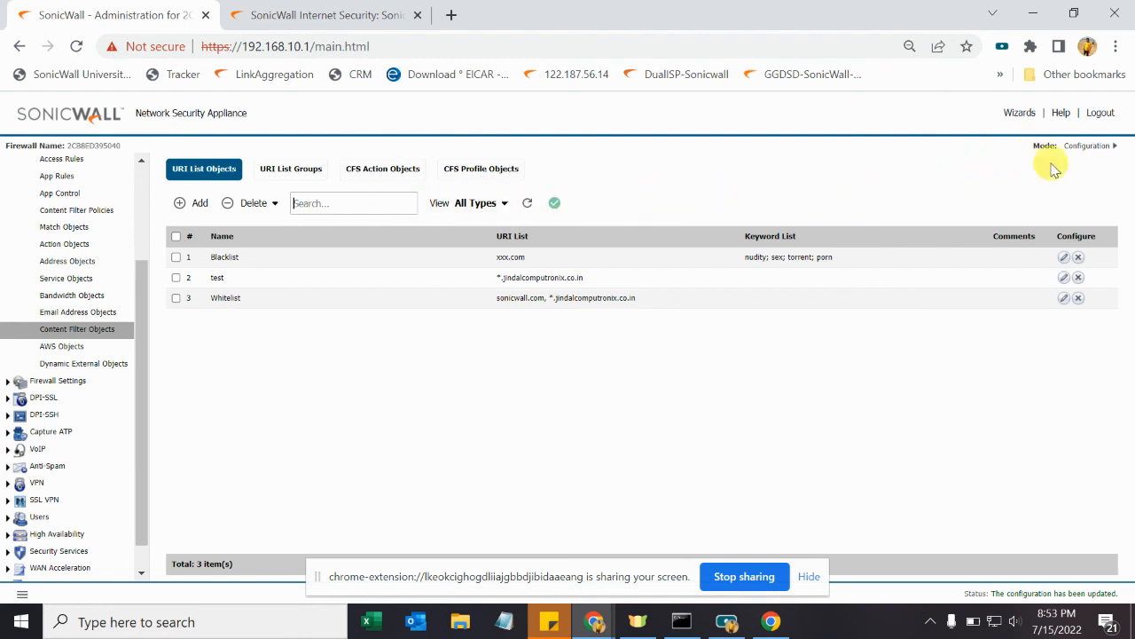
pyautogui.click(1101, 115)
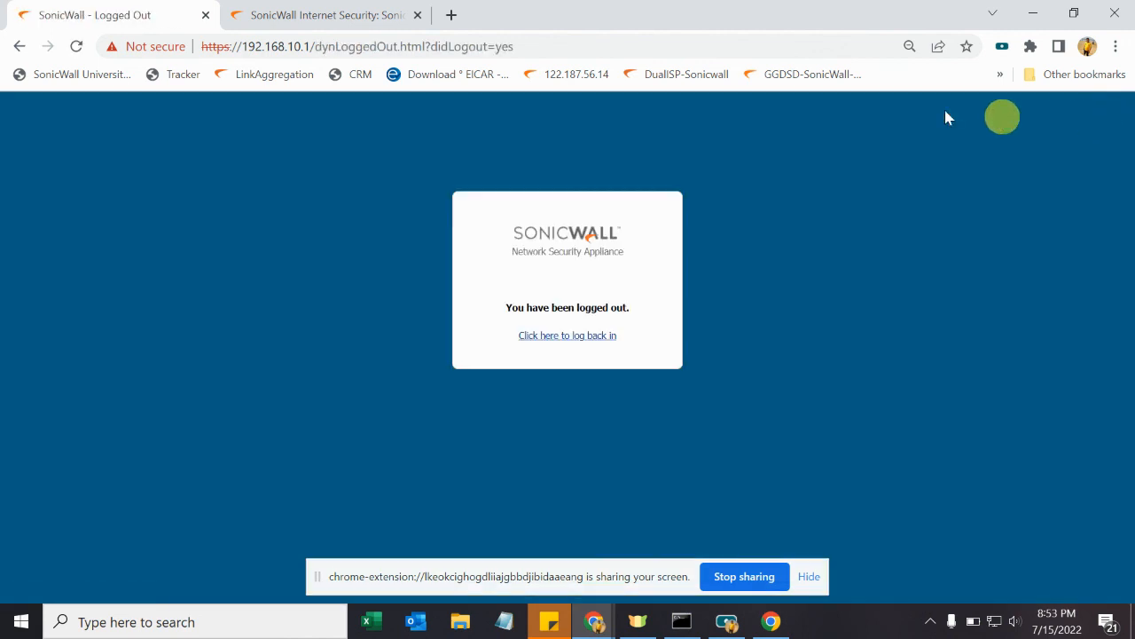